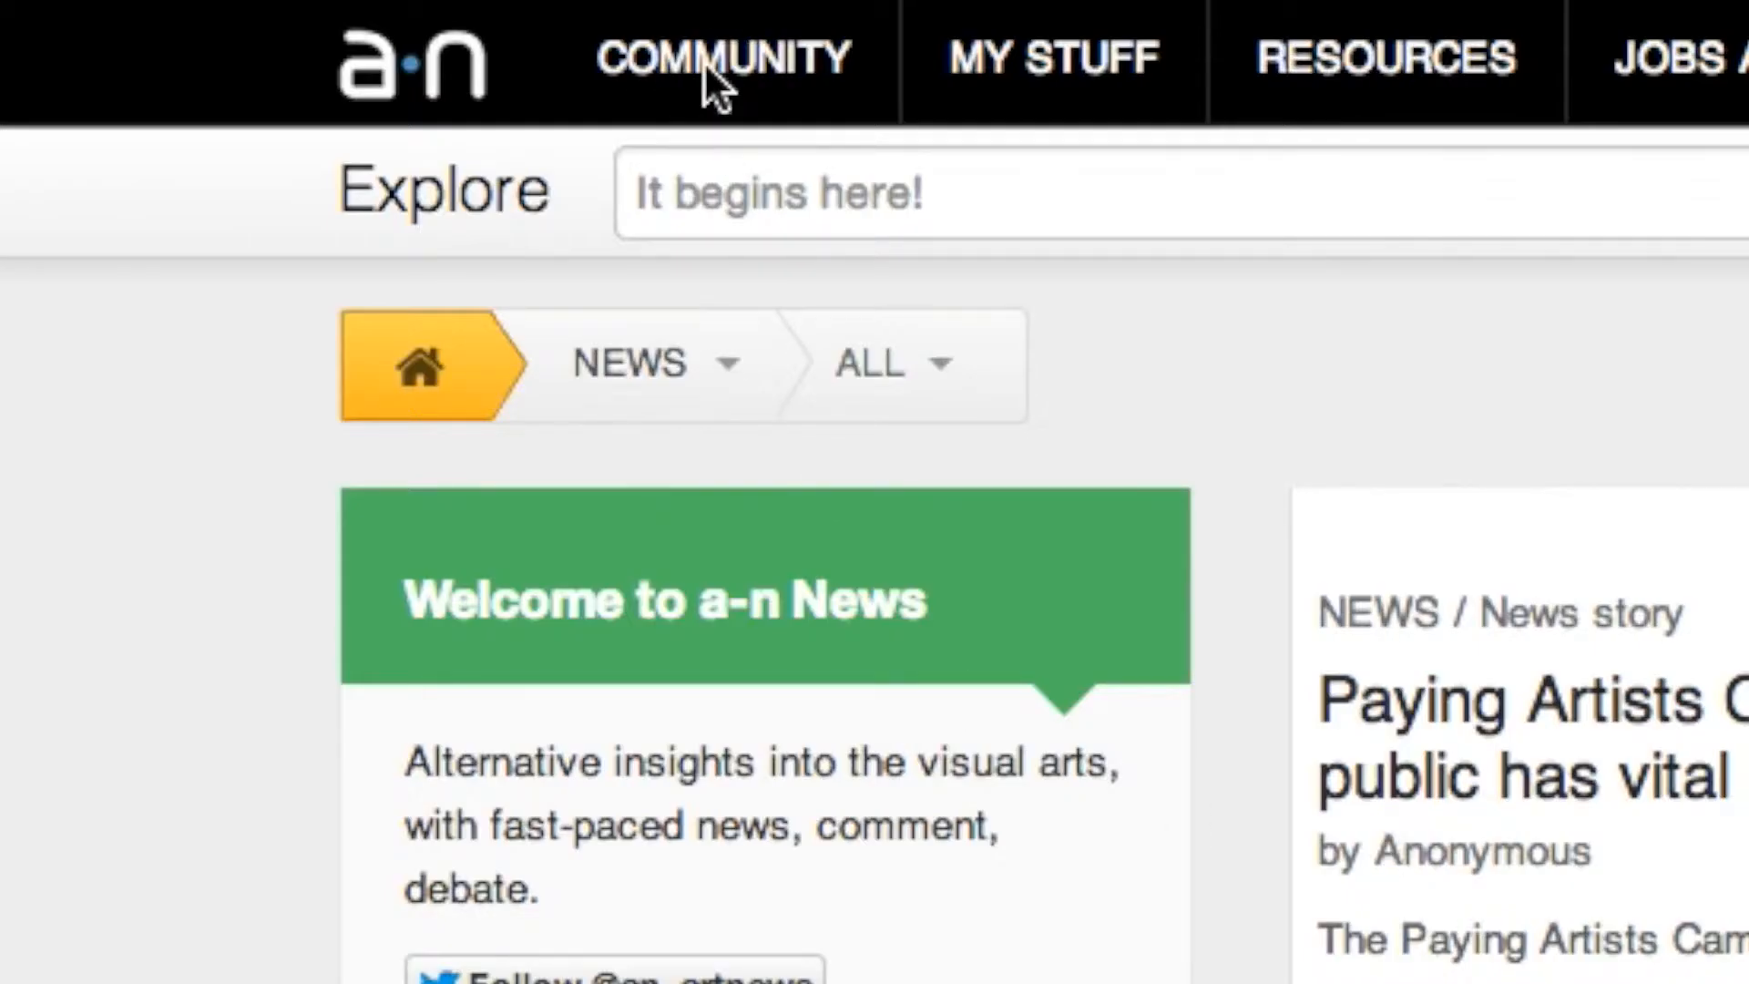
Go to the community's blogs section and start a new blog.
click(711, 73)
click(700, 260)
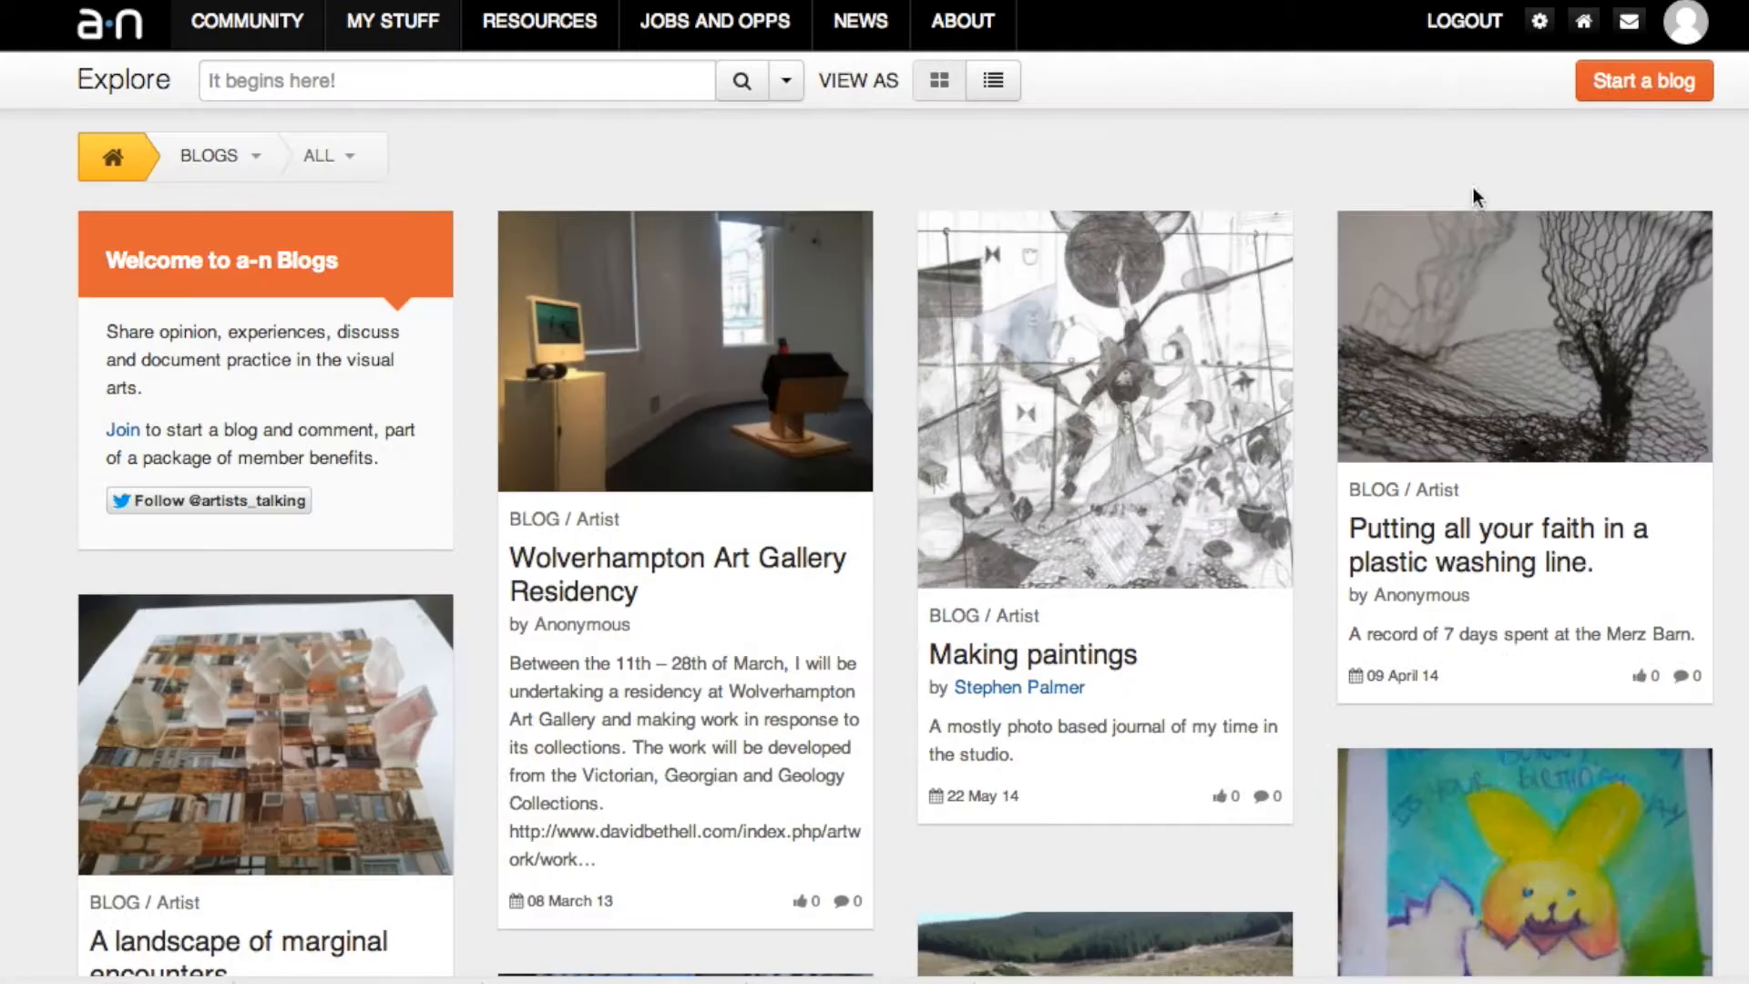
click(1593, 84)
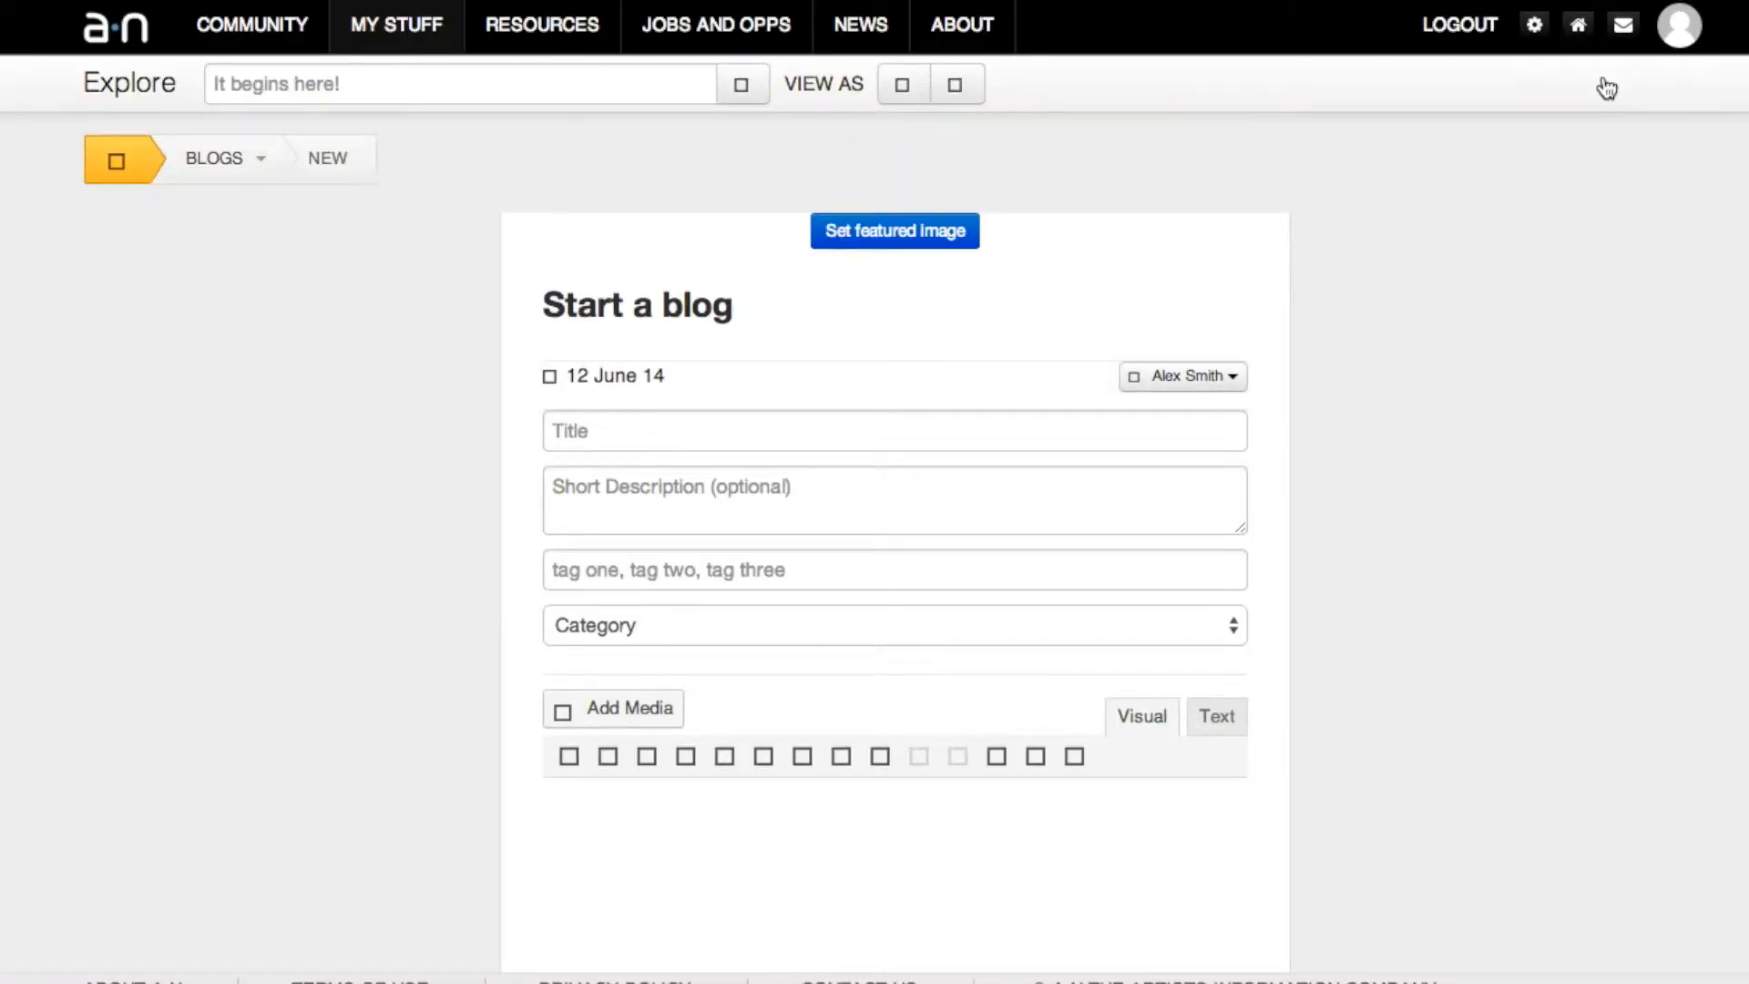
Title the blog "Cathedral Residency" and enter "Short description of my blog..." as its short description.
click(895, 431)
text(Cathedra)
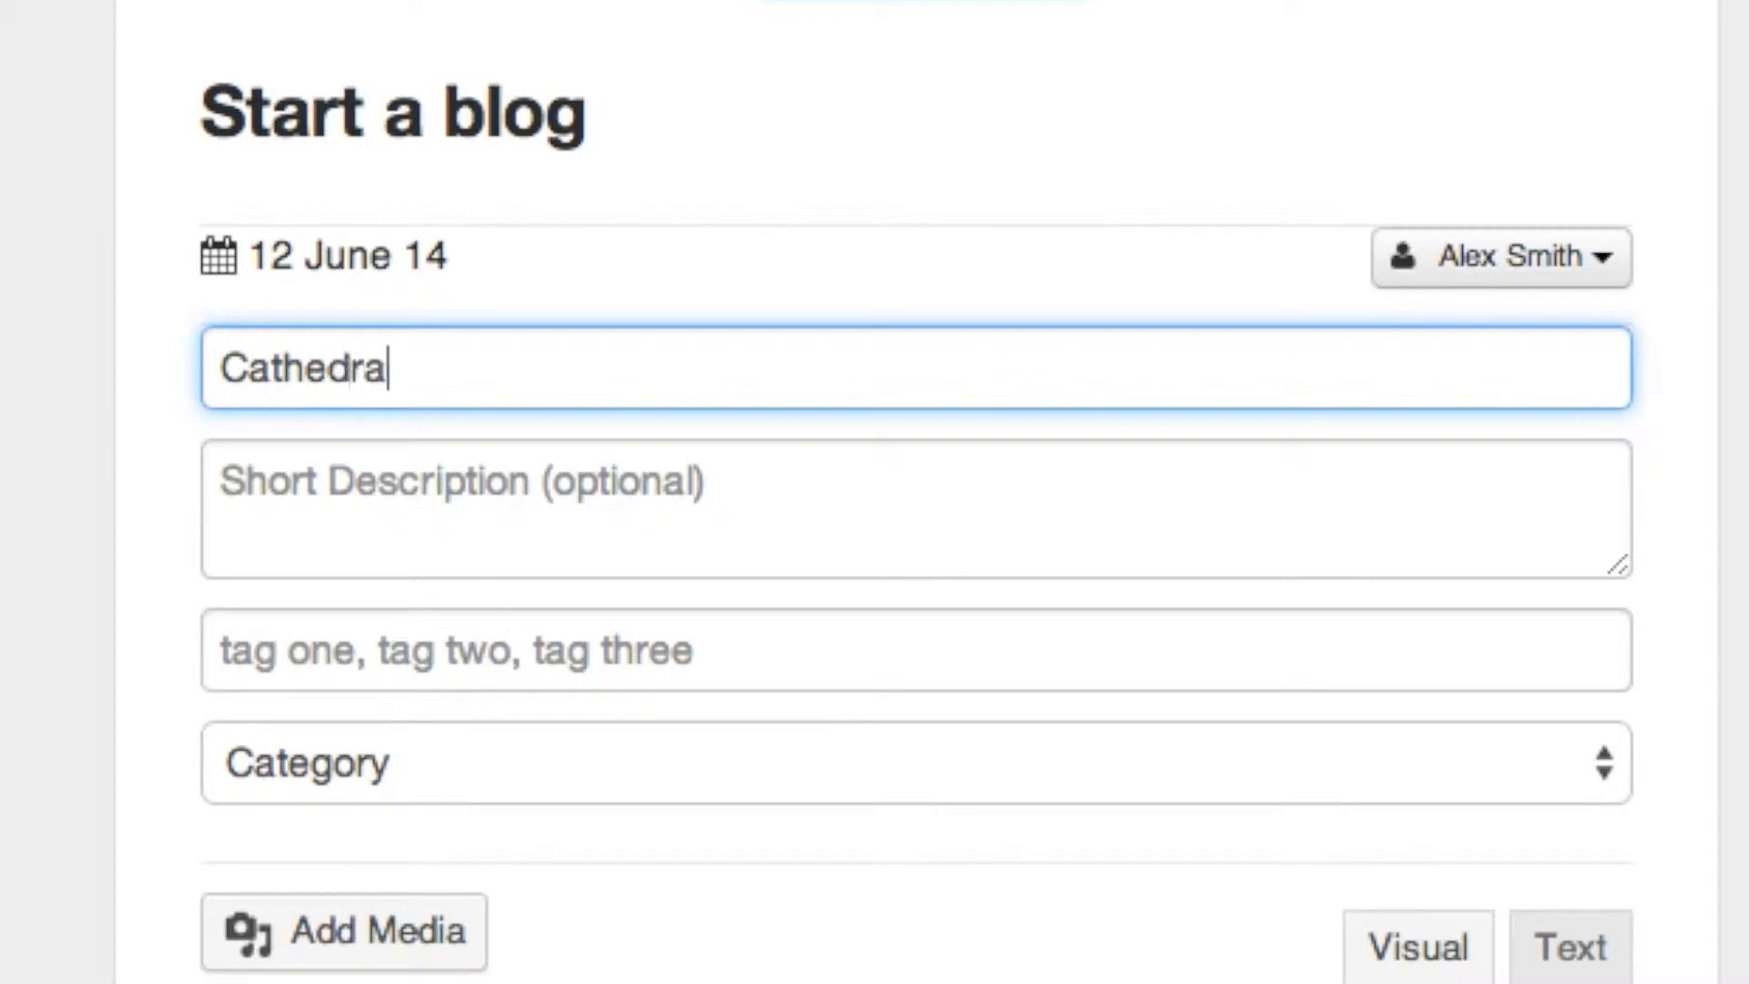
text(l Residency)
key(Tab)
text(S)
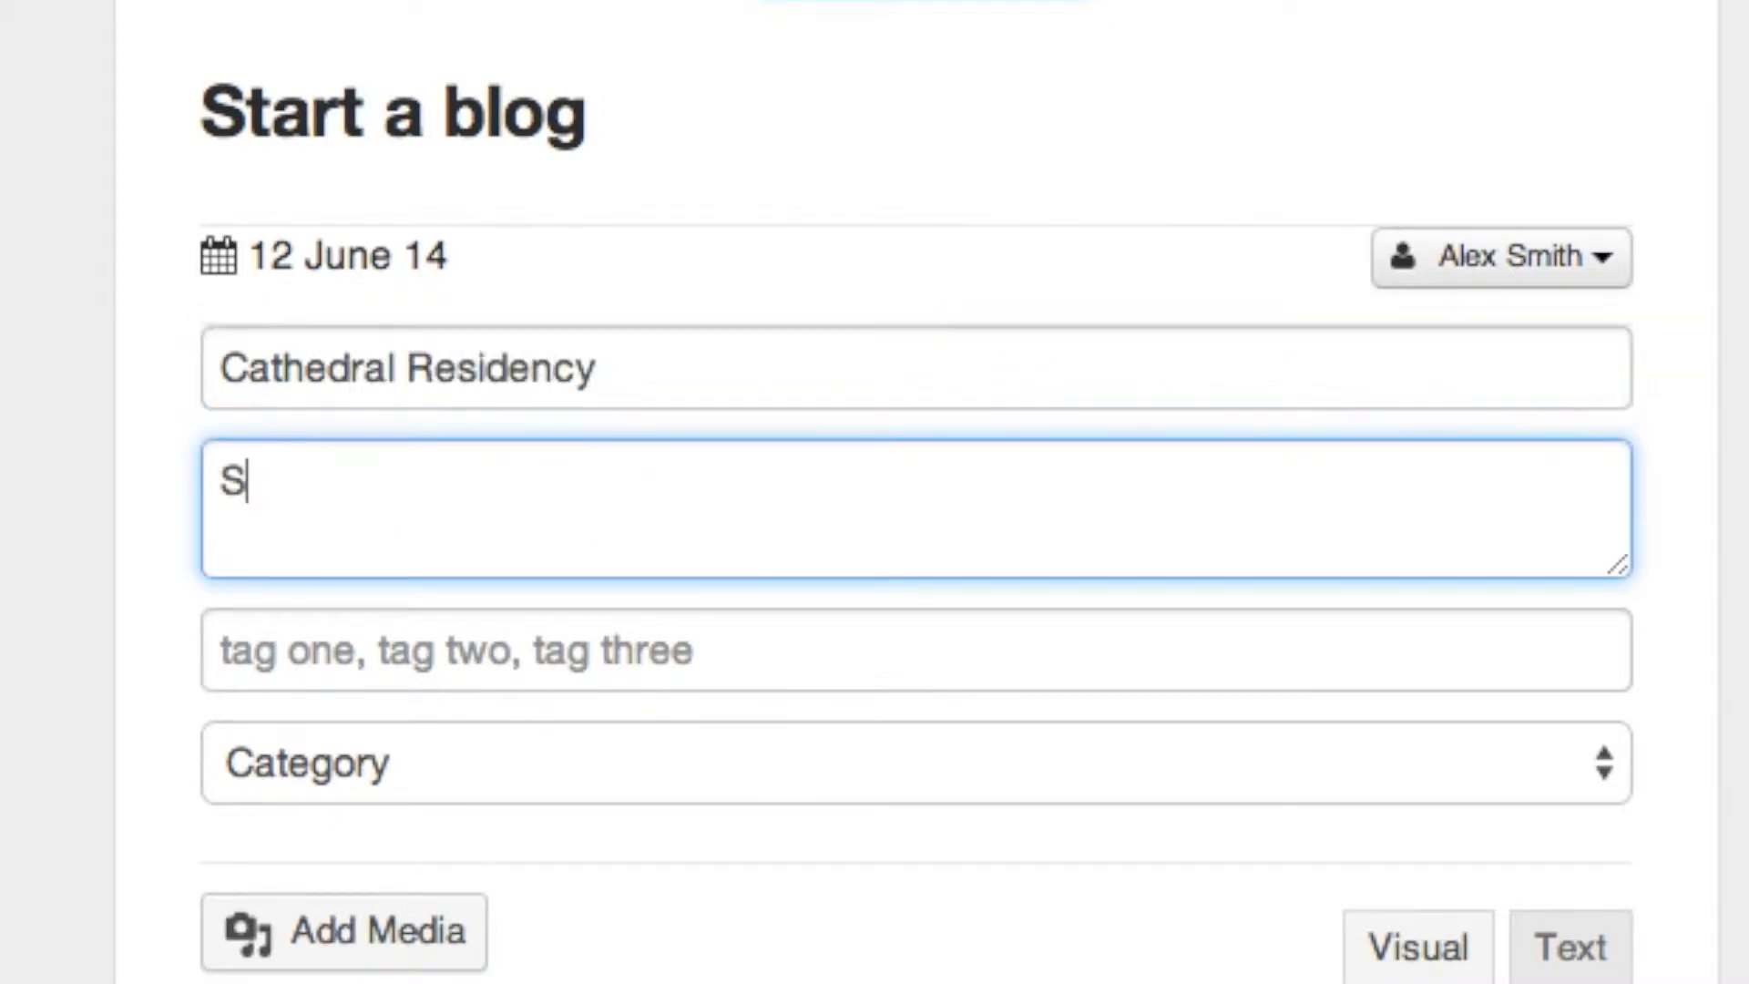
text(hort descripti)
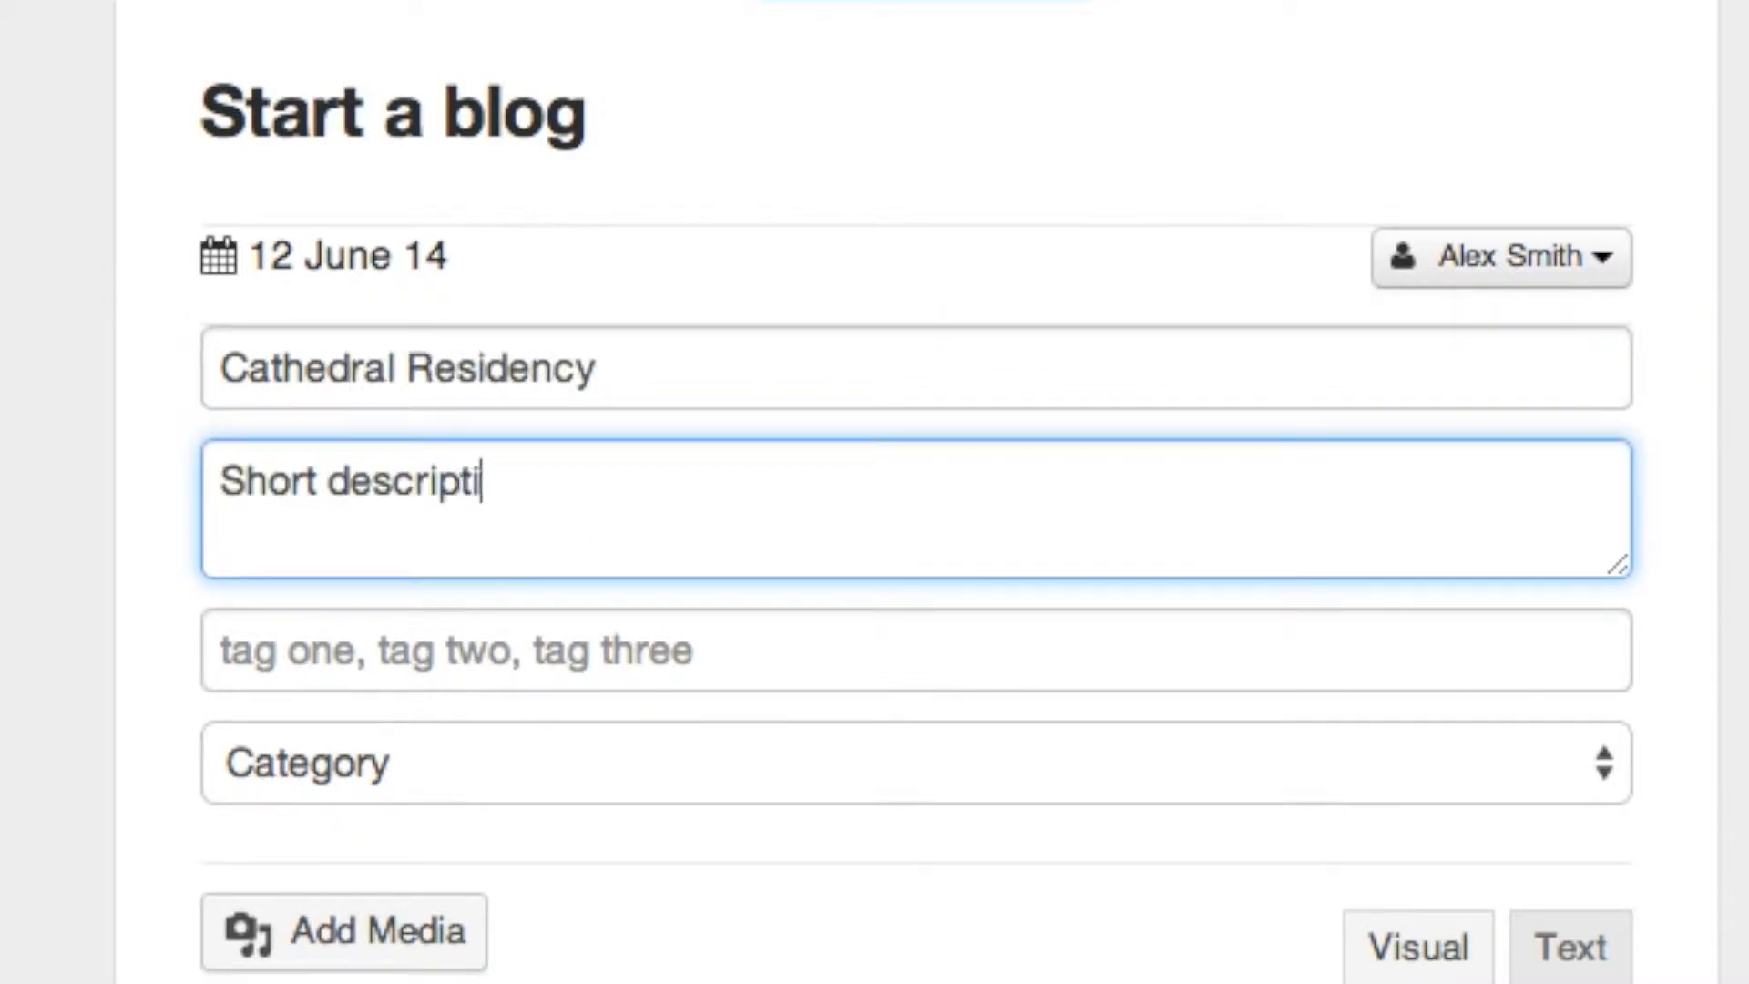
text(on of my blo)
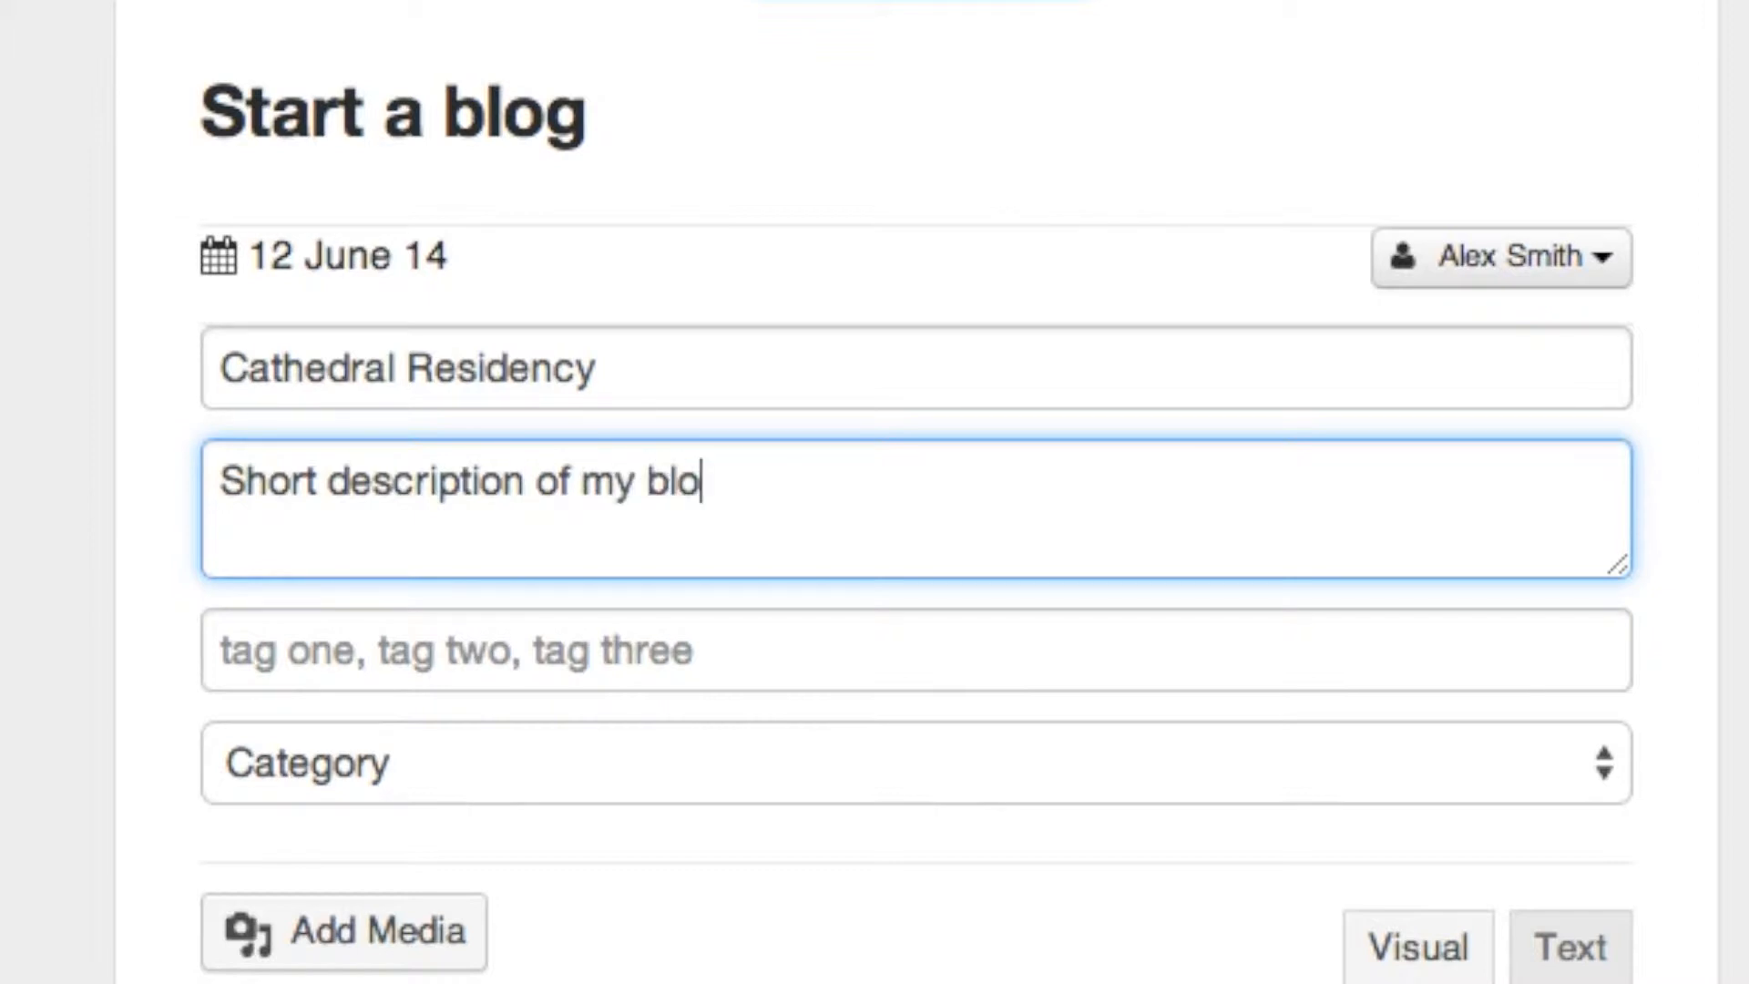
text(g...)
Enter the tags "Residency, Video," and set the blog's category to Artist.
key(Tab)
text(Residenc)
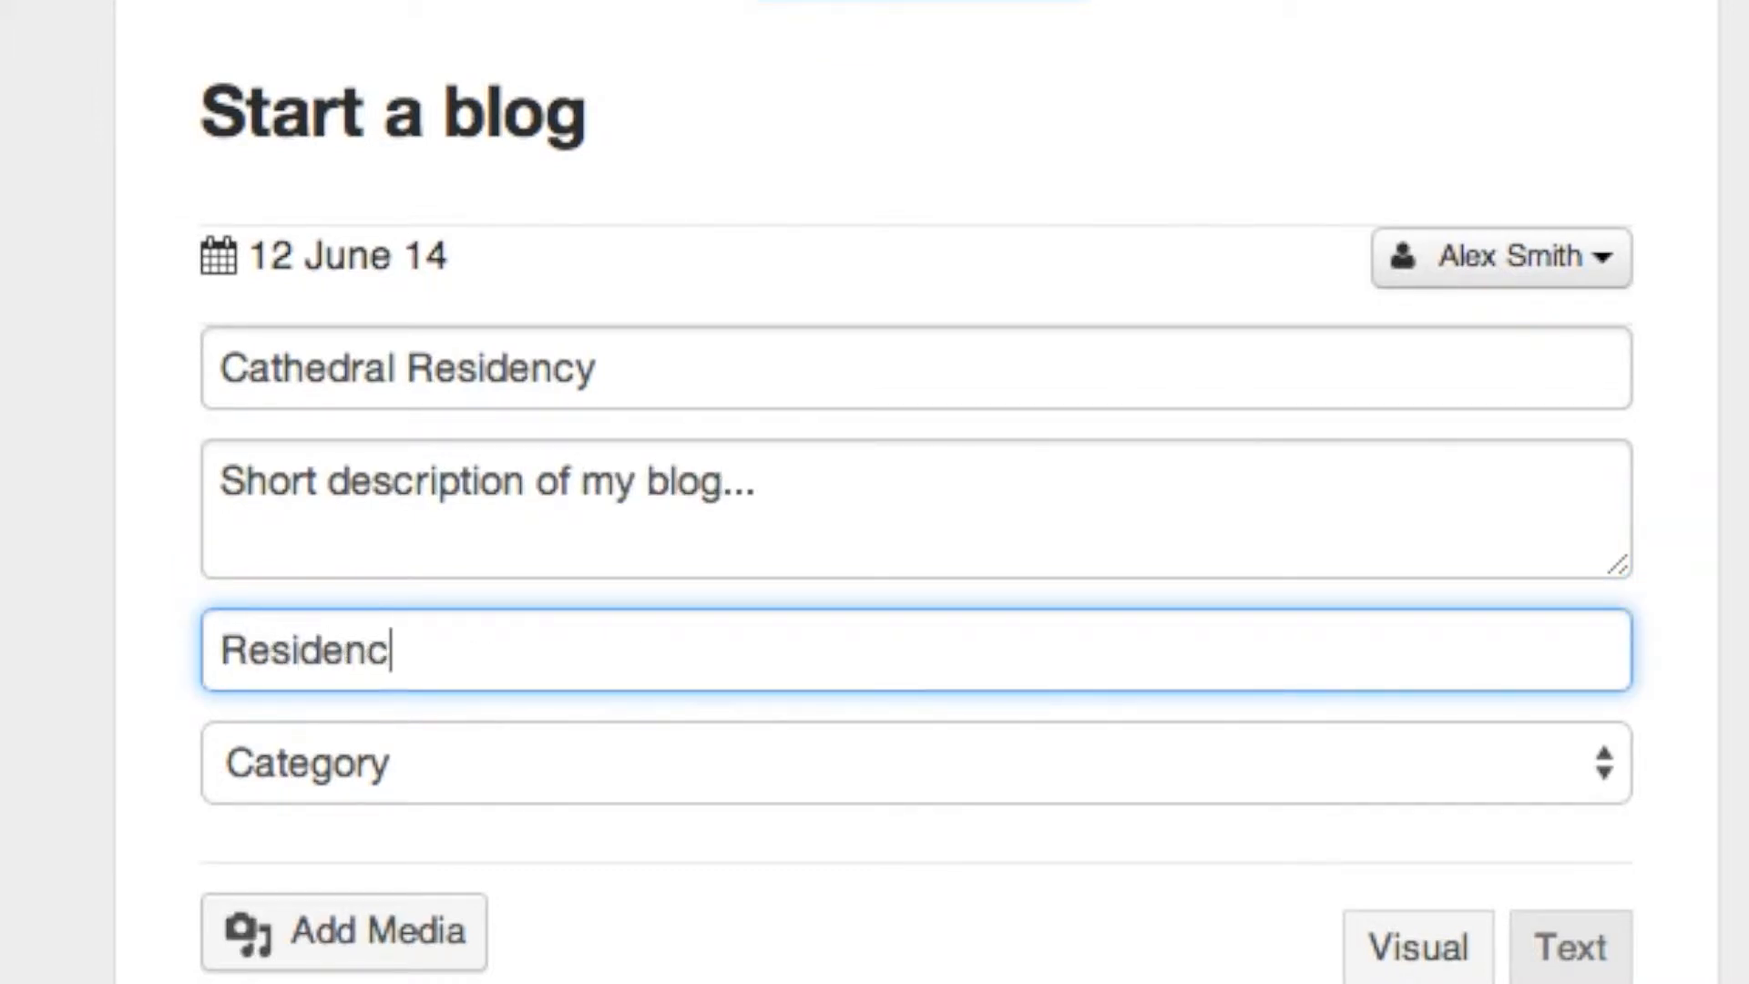
text(y, Video)
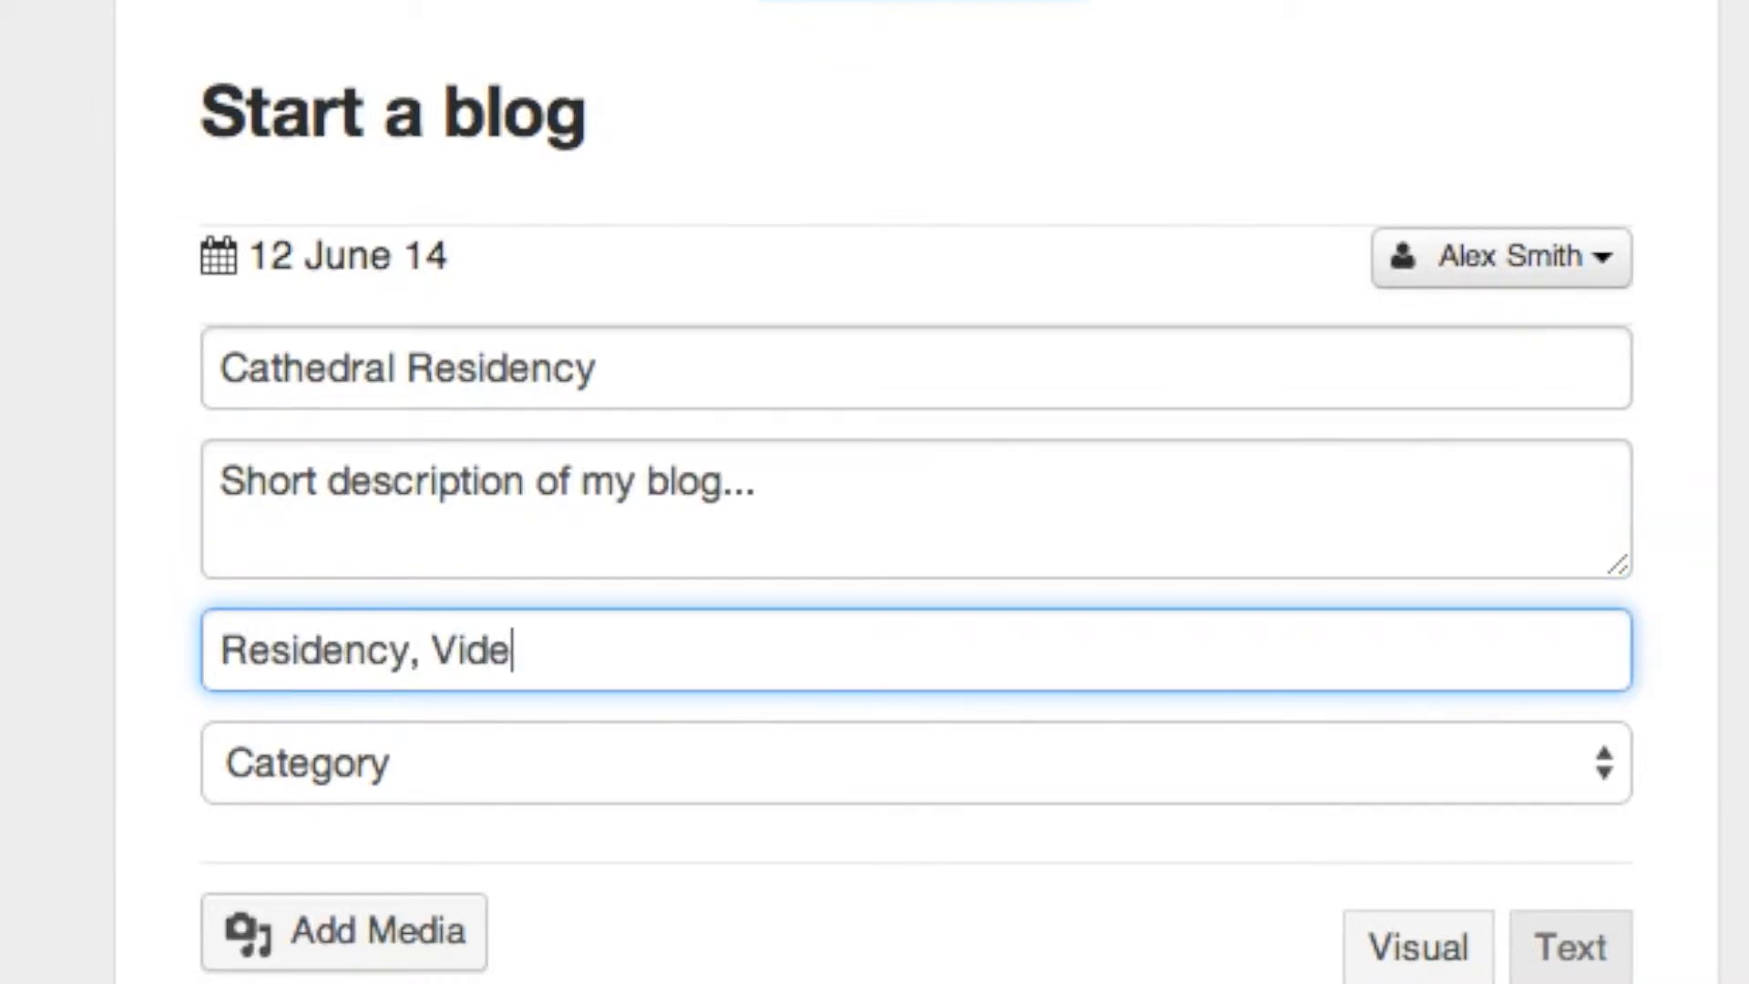
text(,)
click(1611, 764)
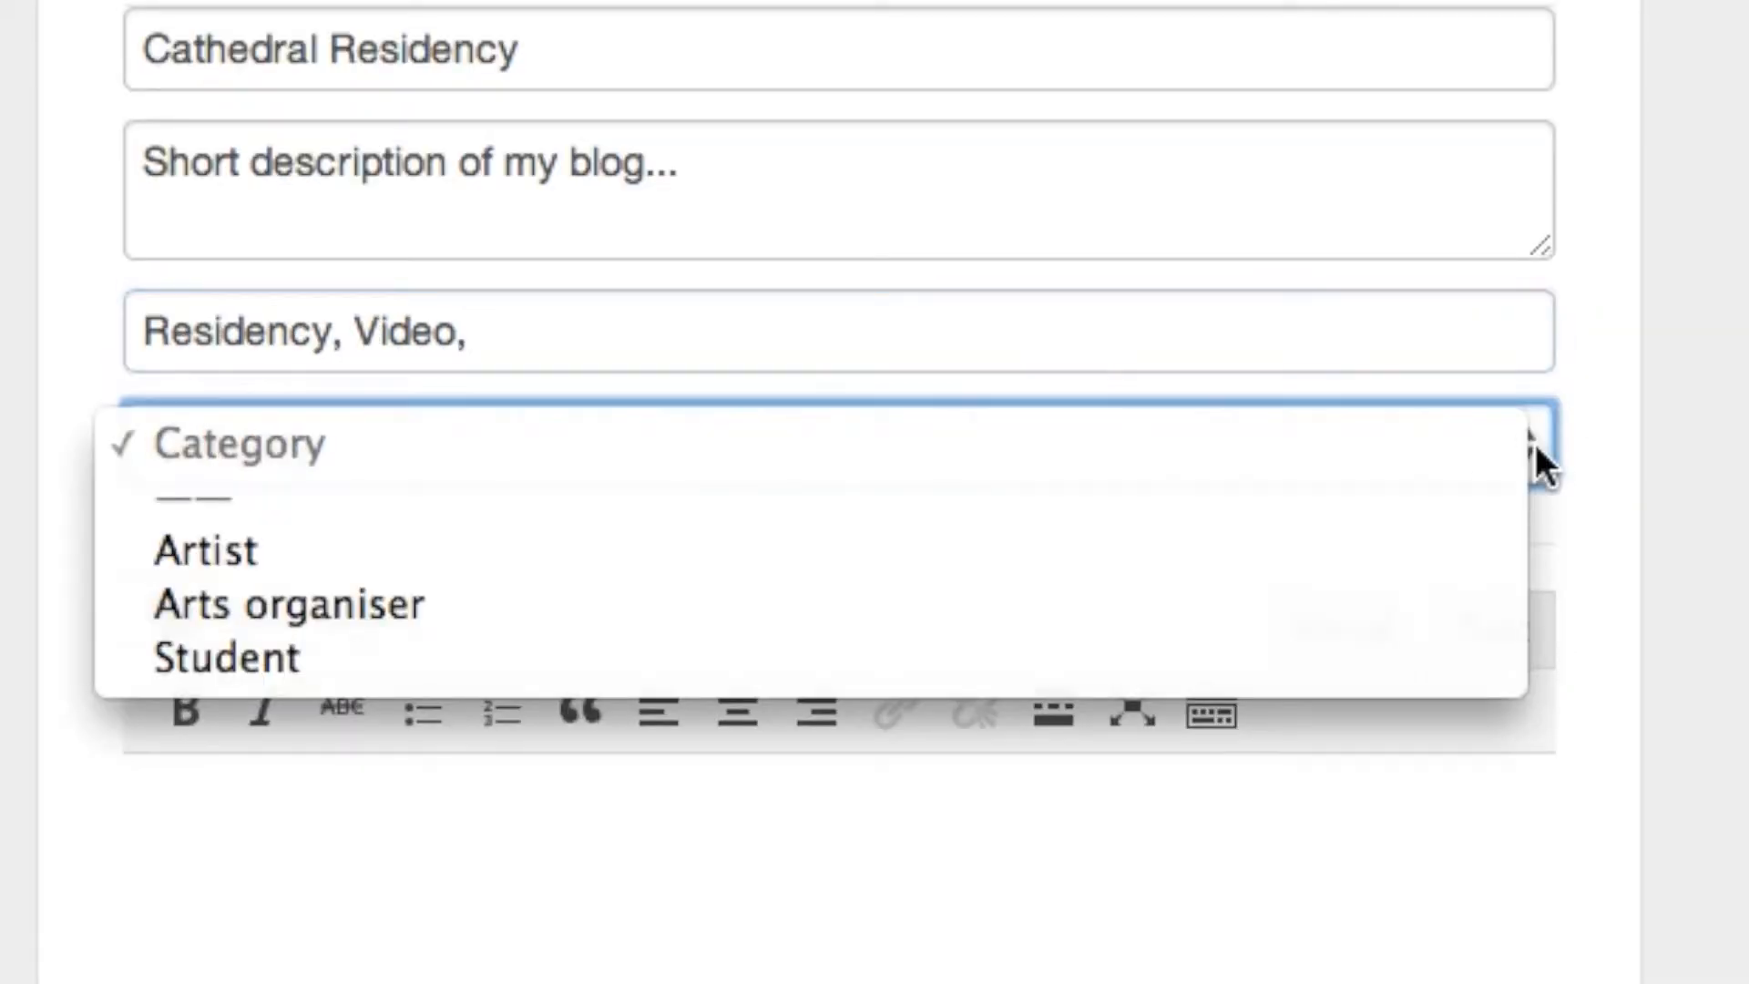
click(1456, 552)
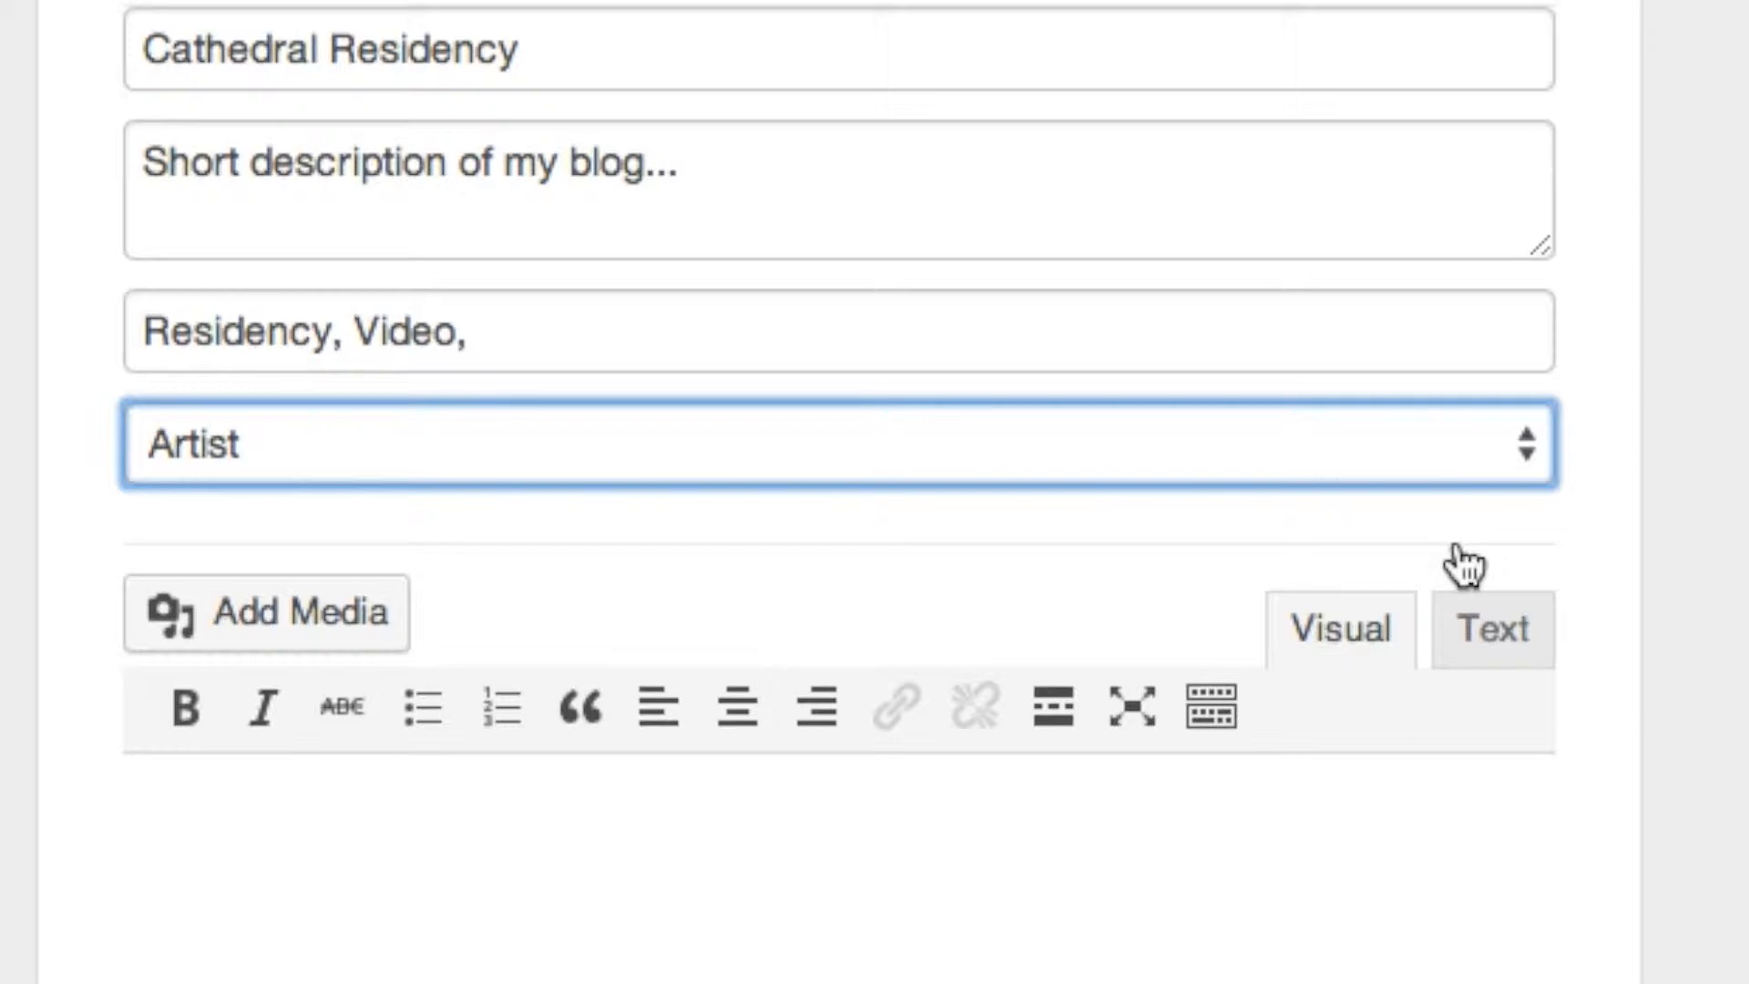
Write the body text "Longer description of my blog - this isn't your first blog post but an introduction establishing what your blog will be about....".
text(Lon)
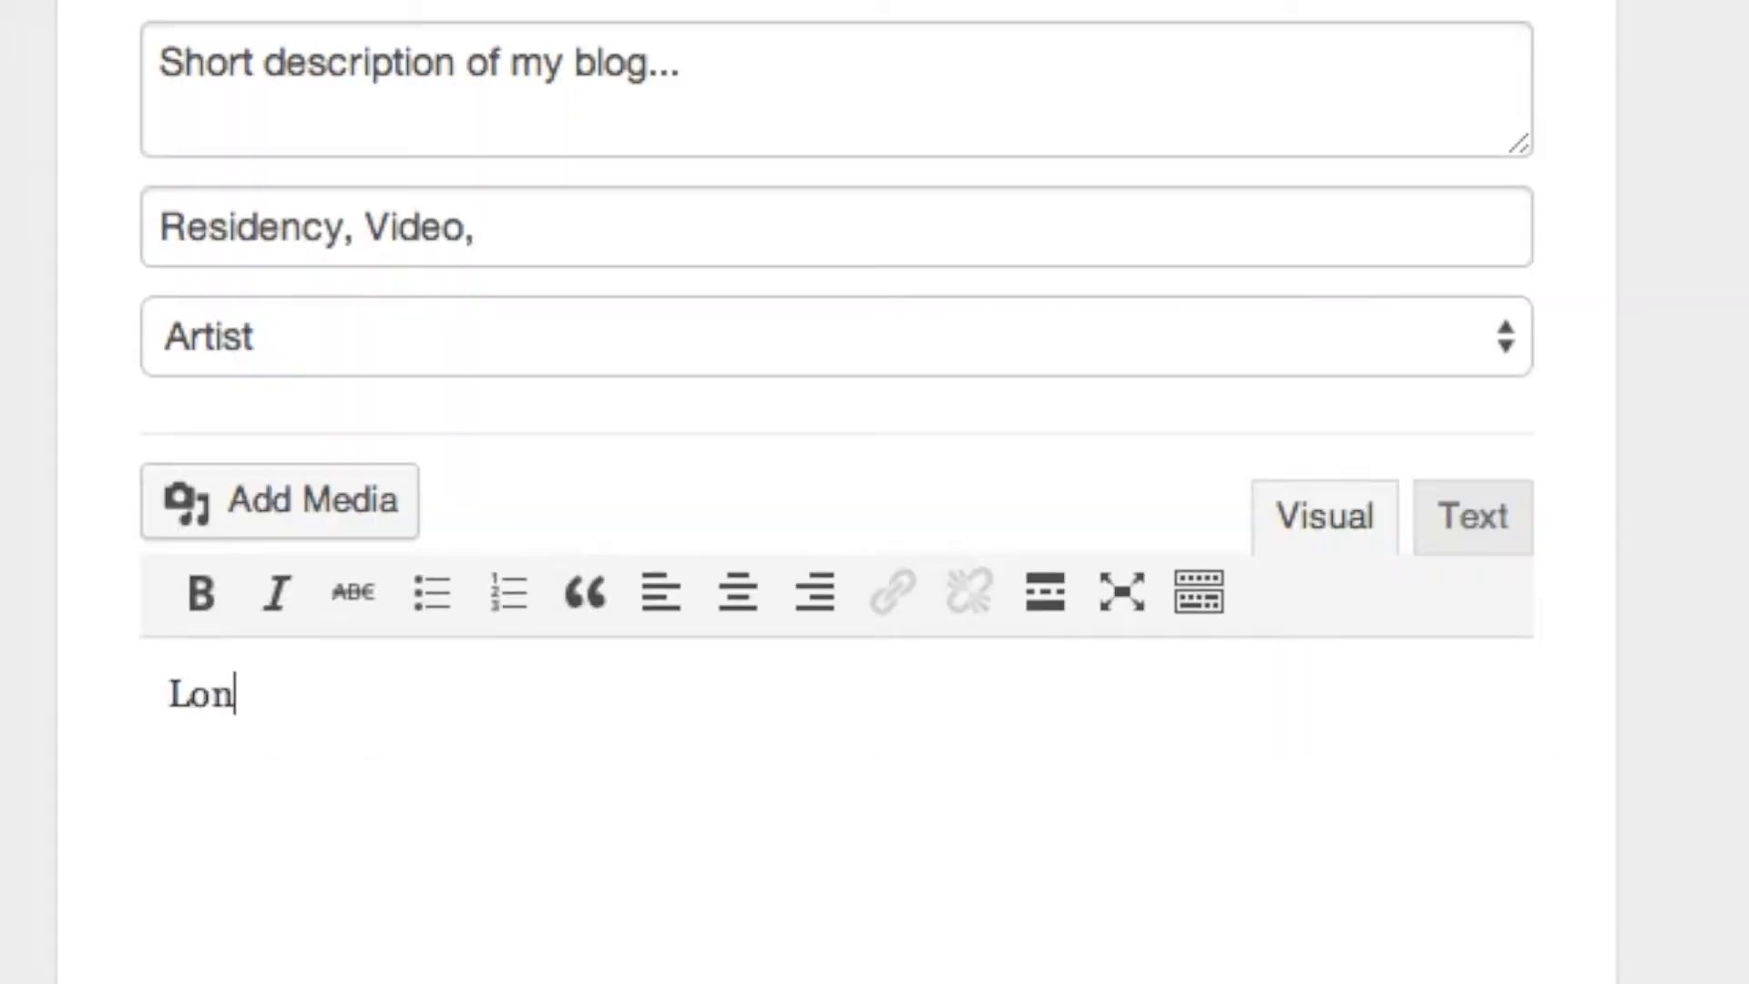
text(ger description of my)
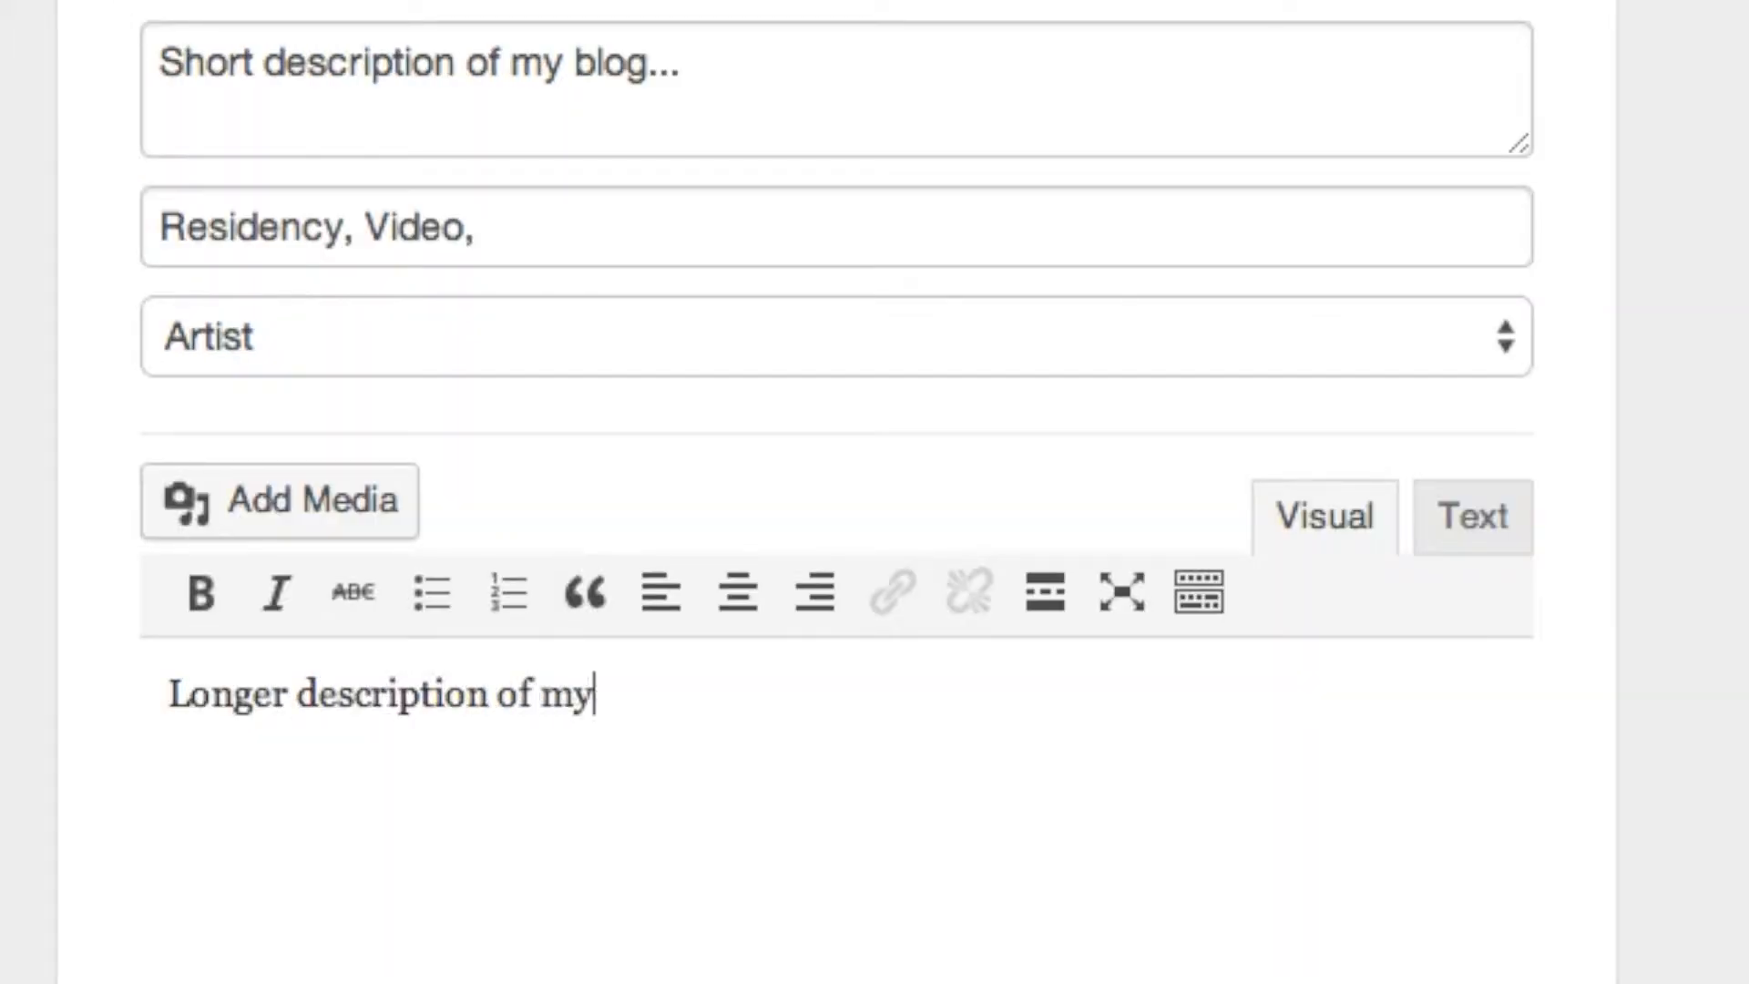
text( blog - )
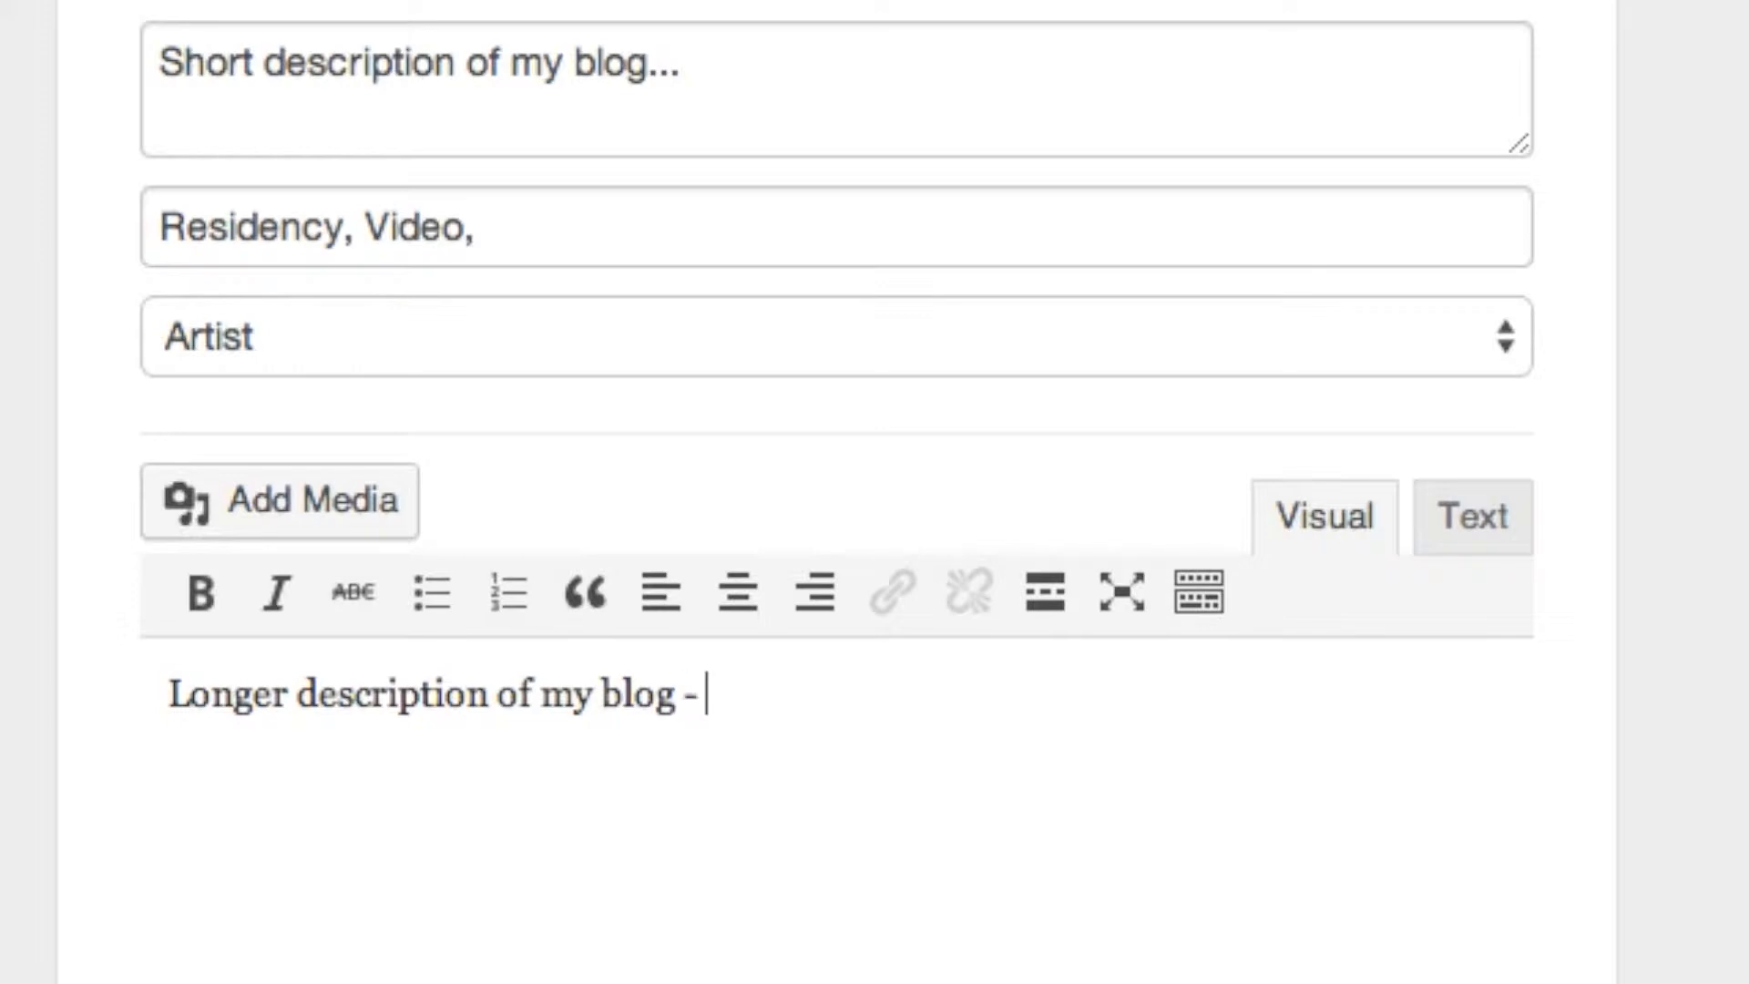
text(this isn't your first blog post)
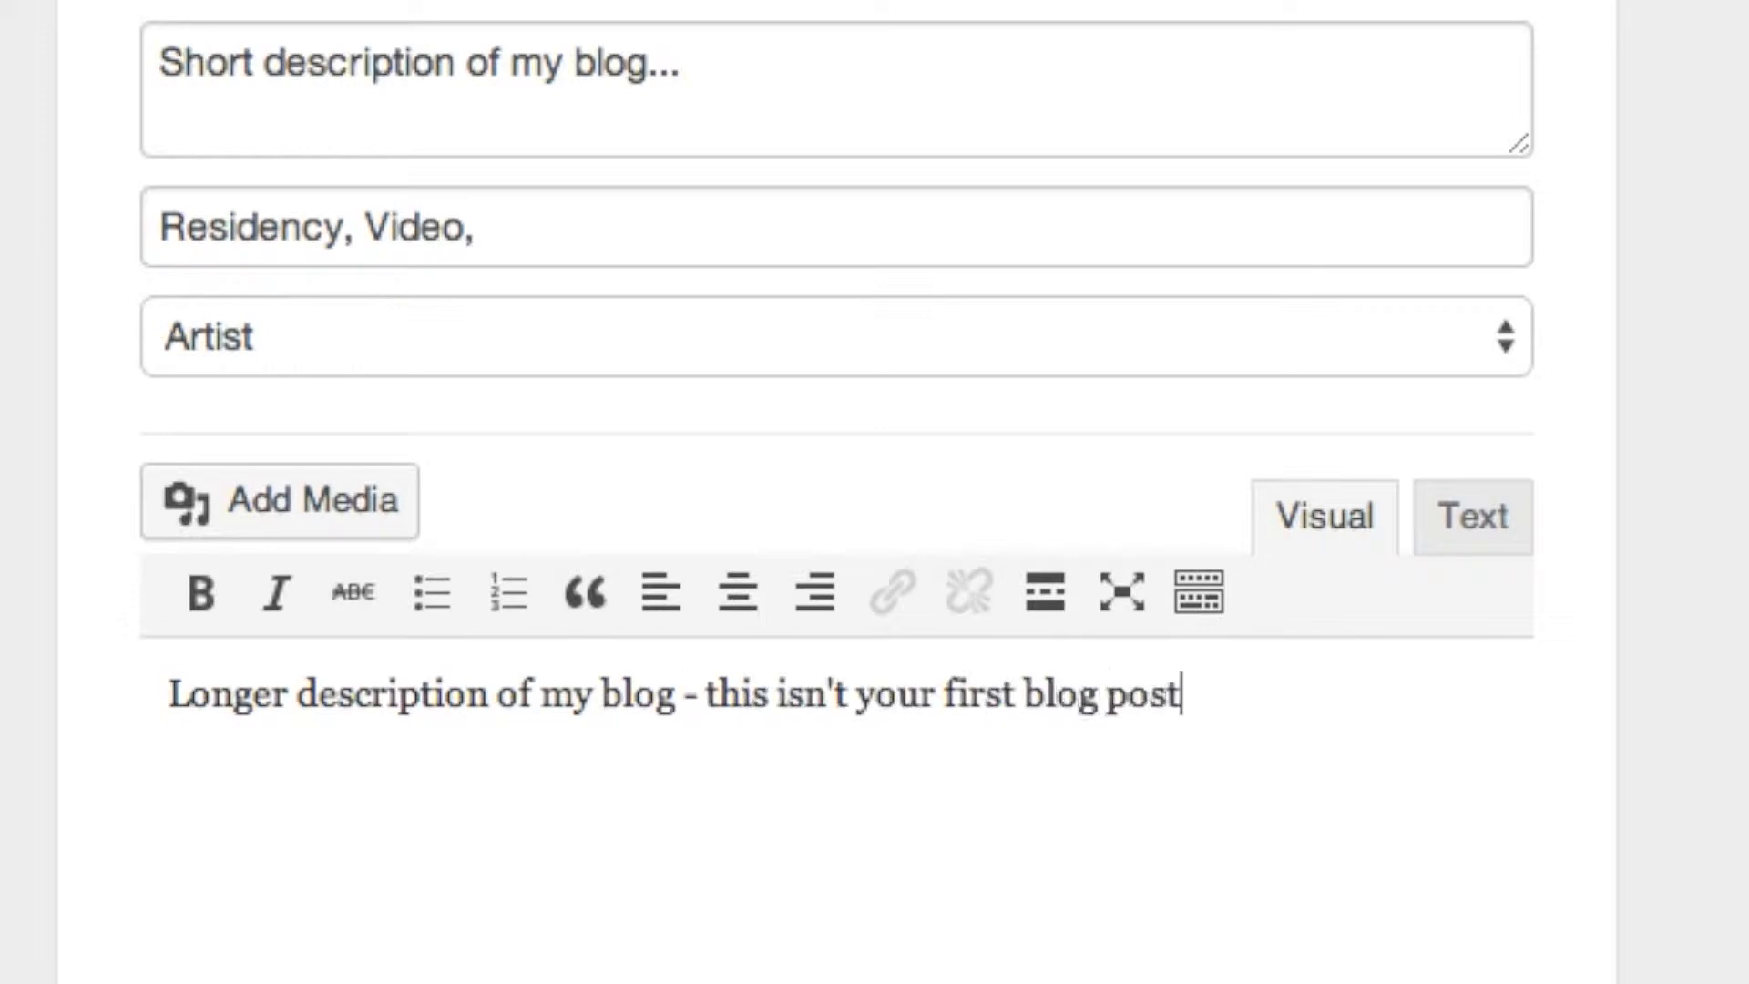
text( but an introductio)
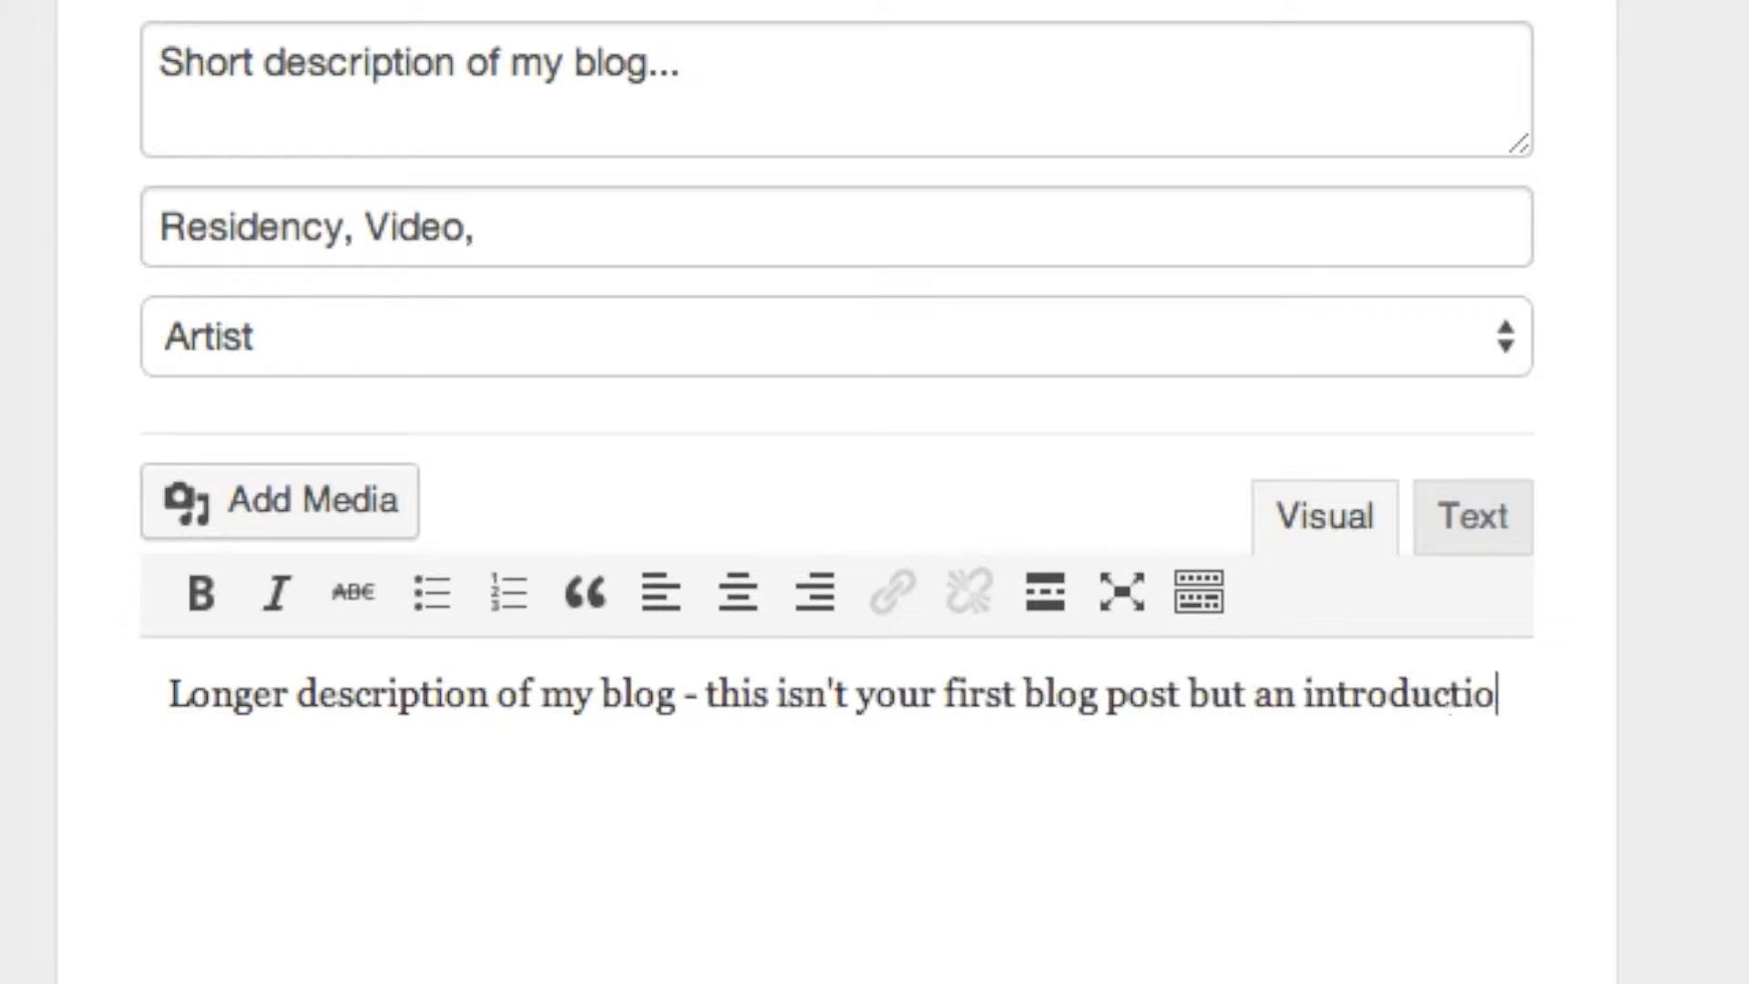
text(n establishing what your blog will be )
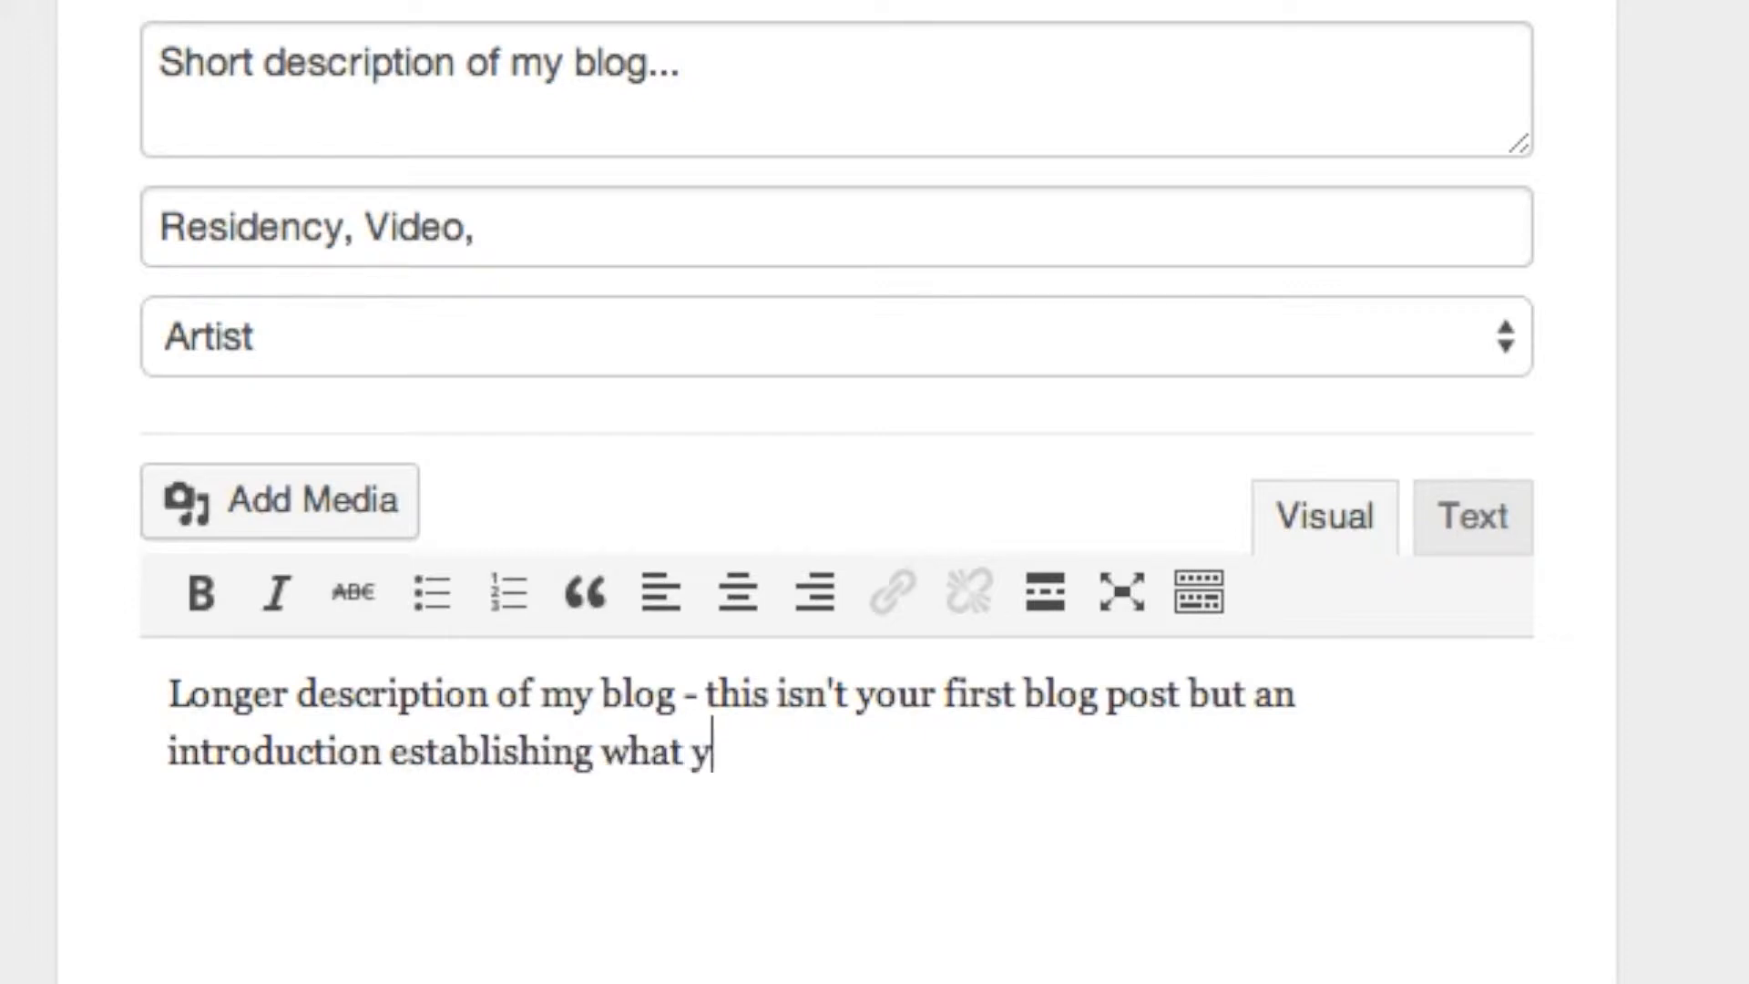
text(about....)
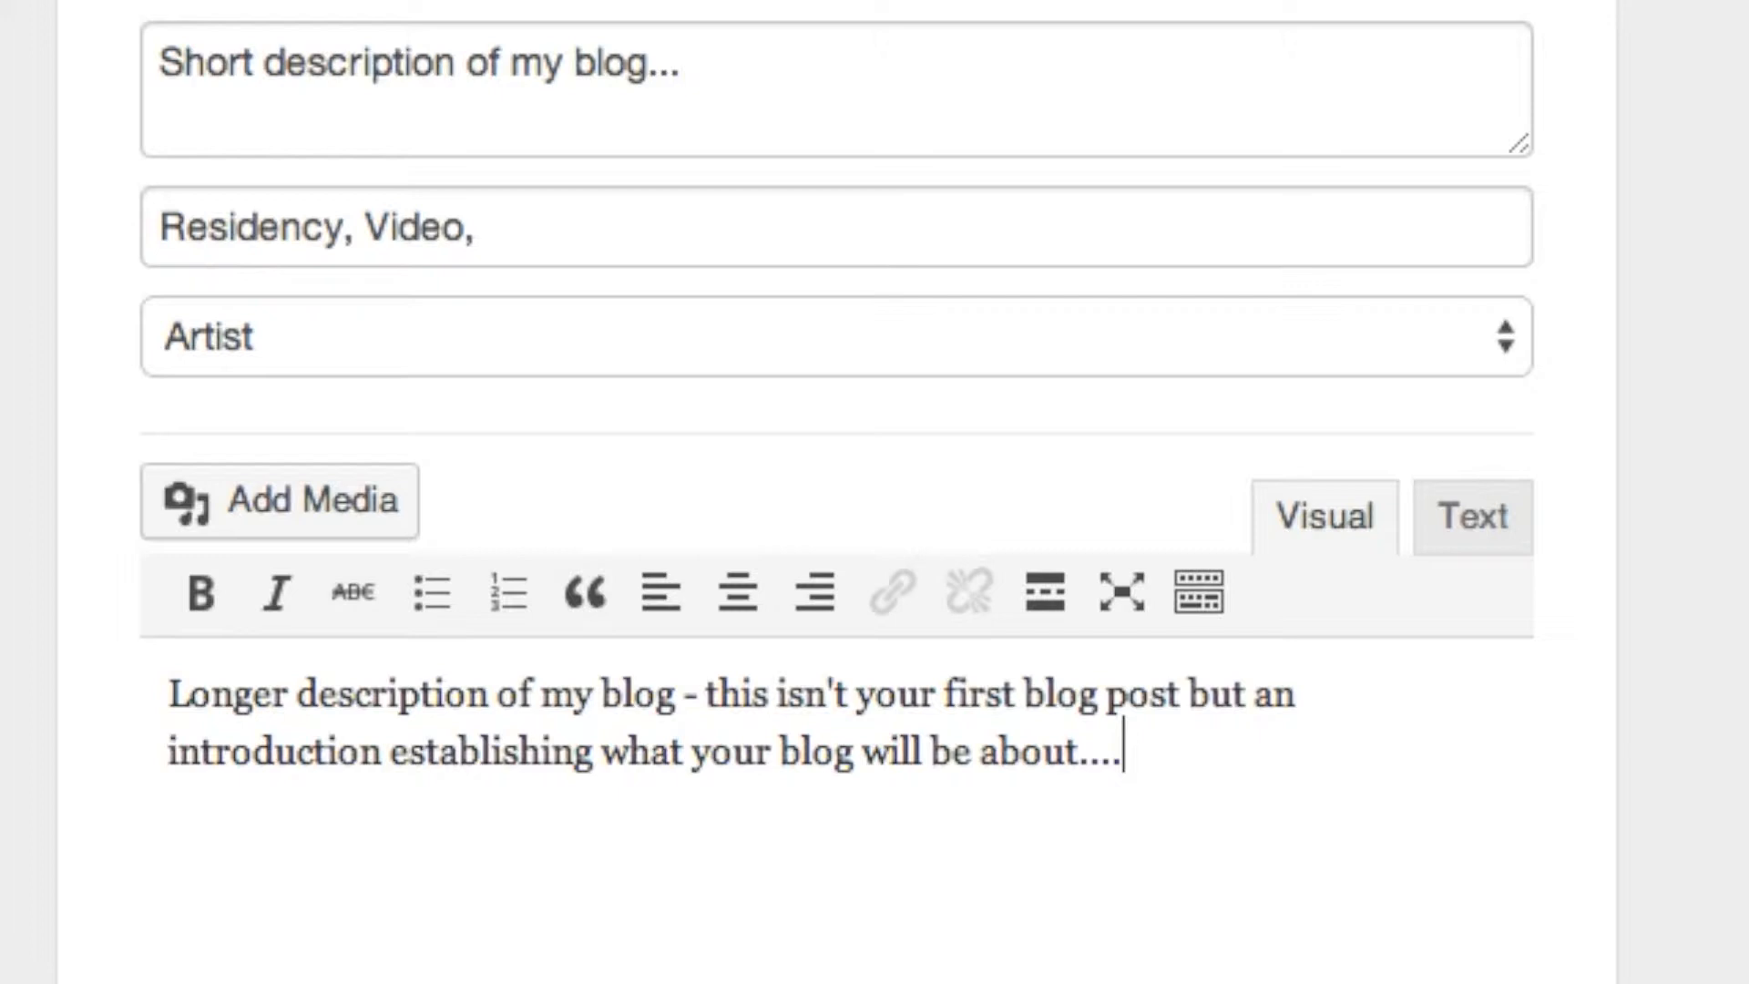
drag(335, 699, 843, 706)
click(199, 592)
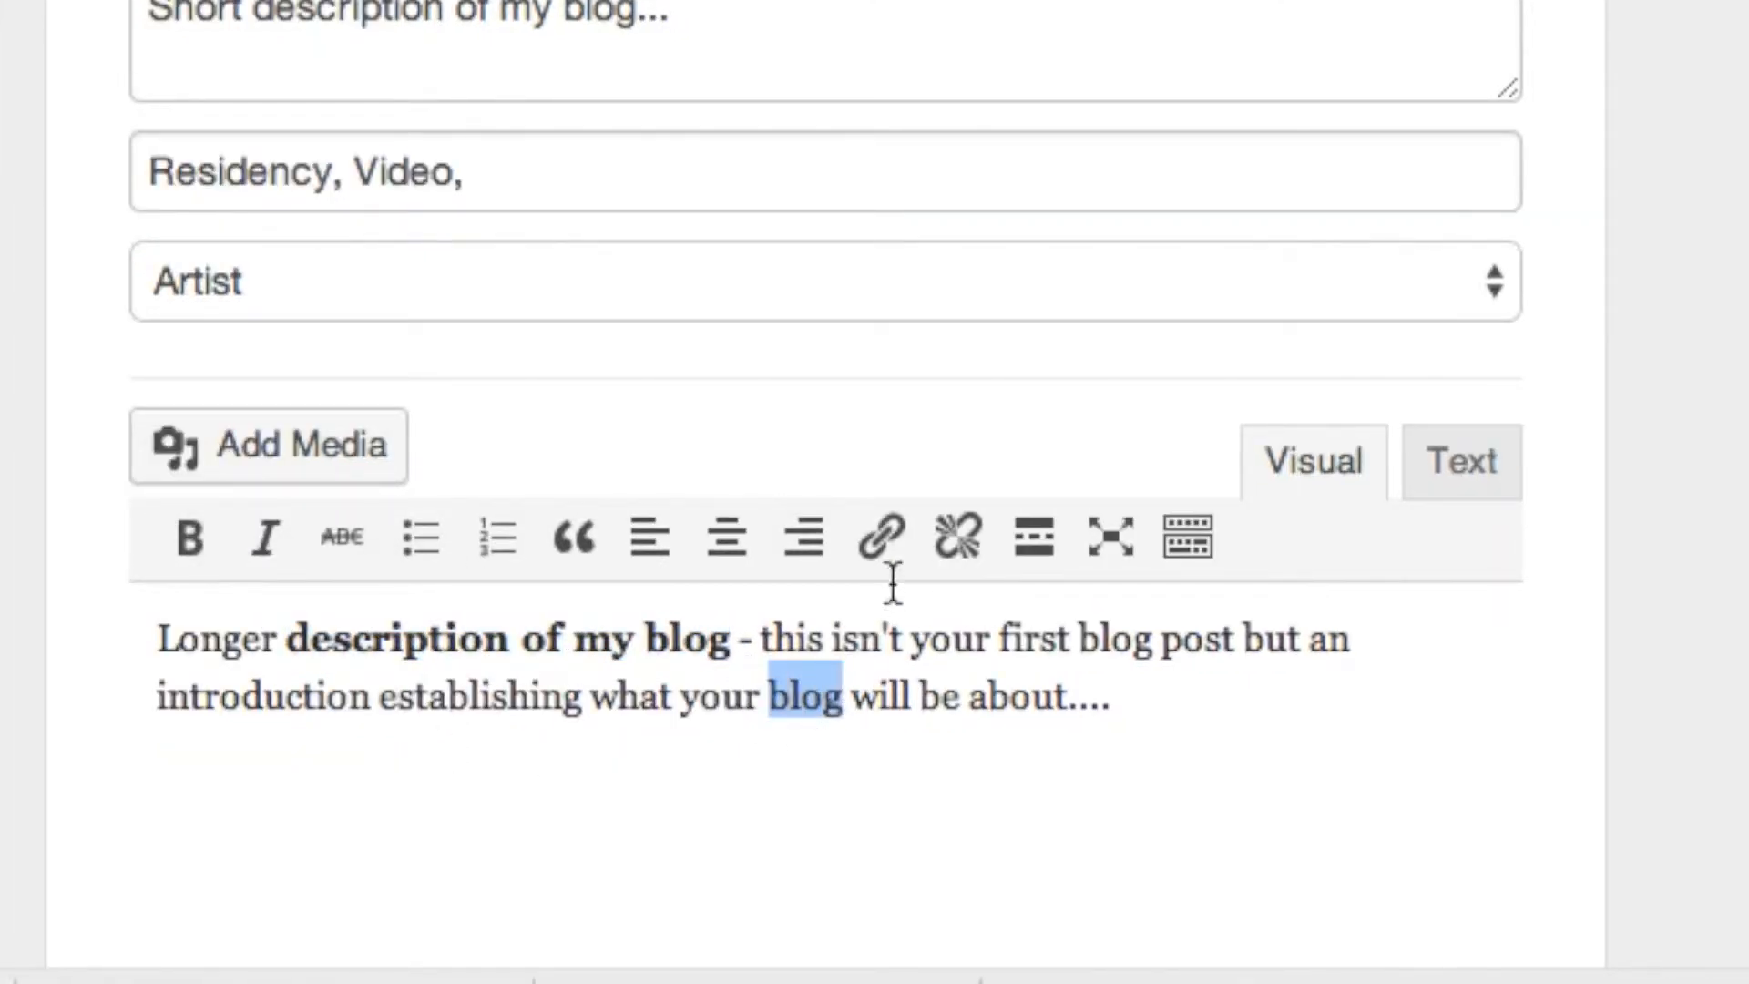
click(886, 543)
key(Right)
text(a)
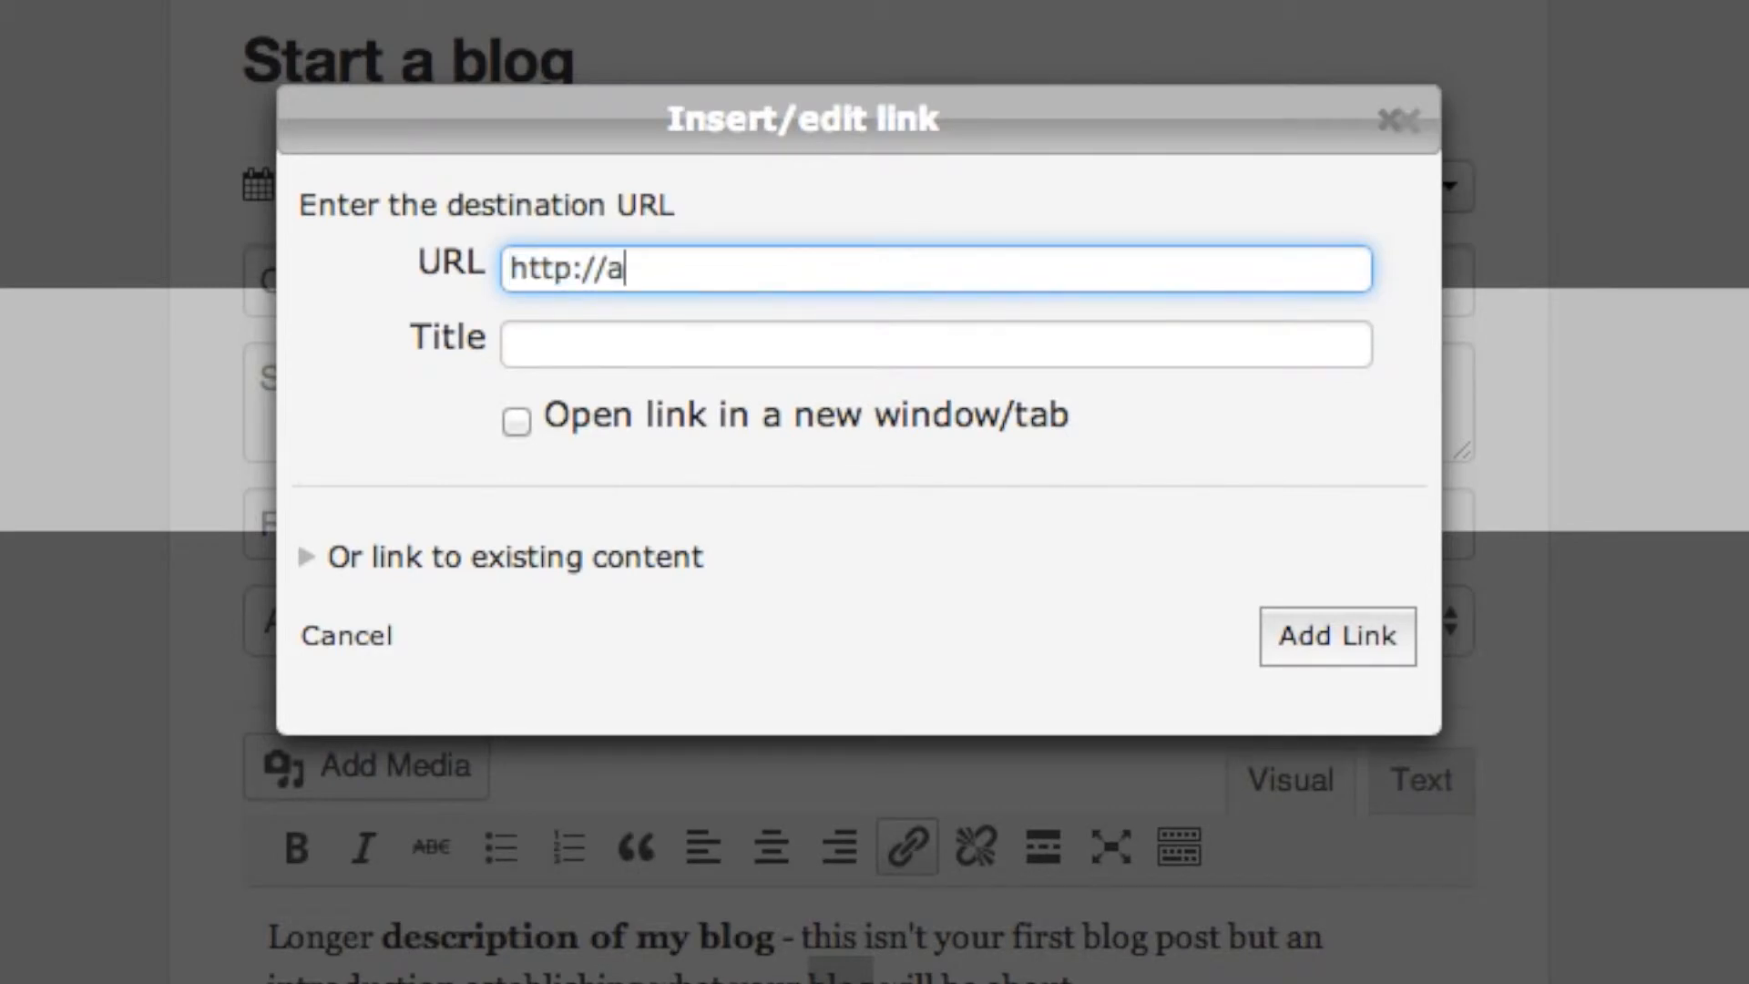
text(-n.co.uk/blogs)
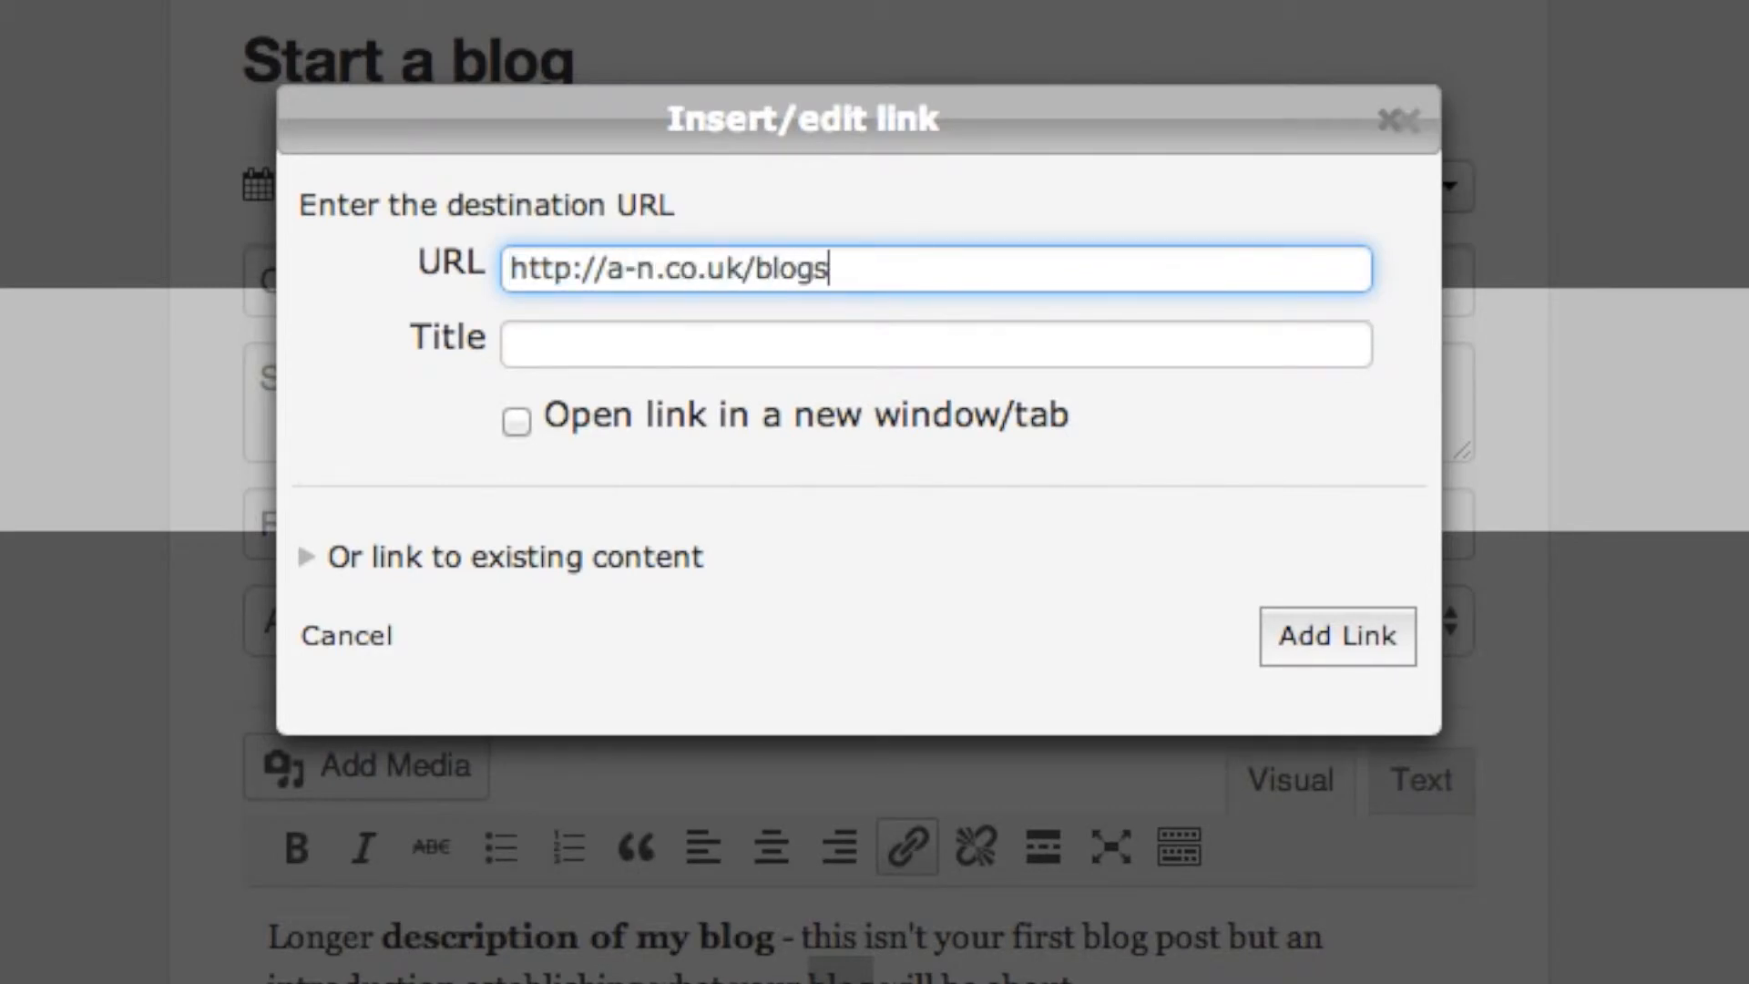
click(613, 347)
text(a-n bl)
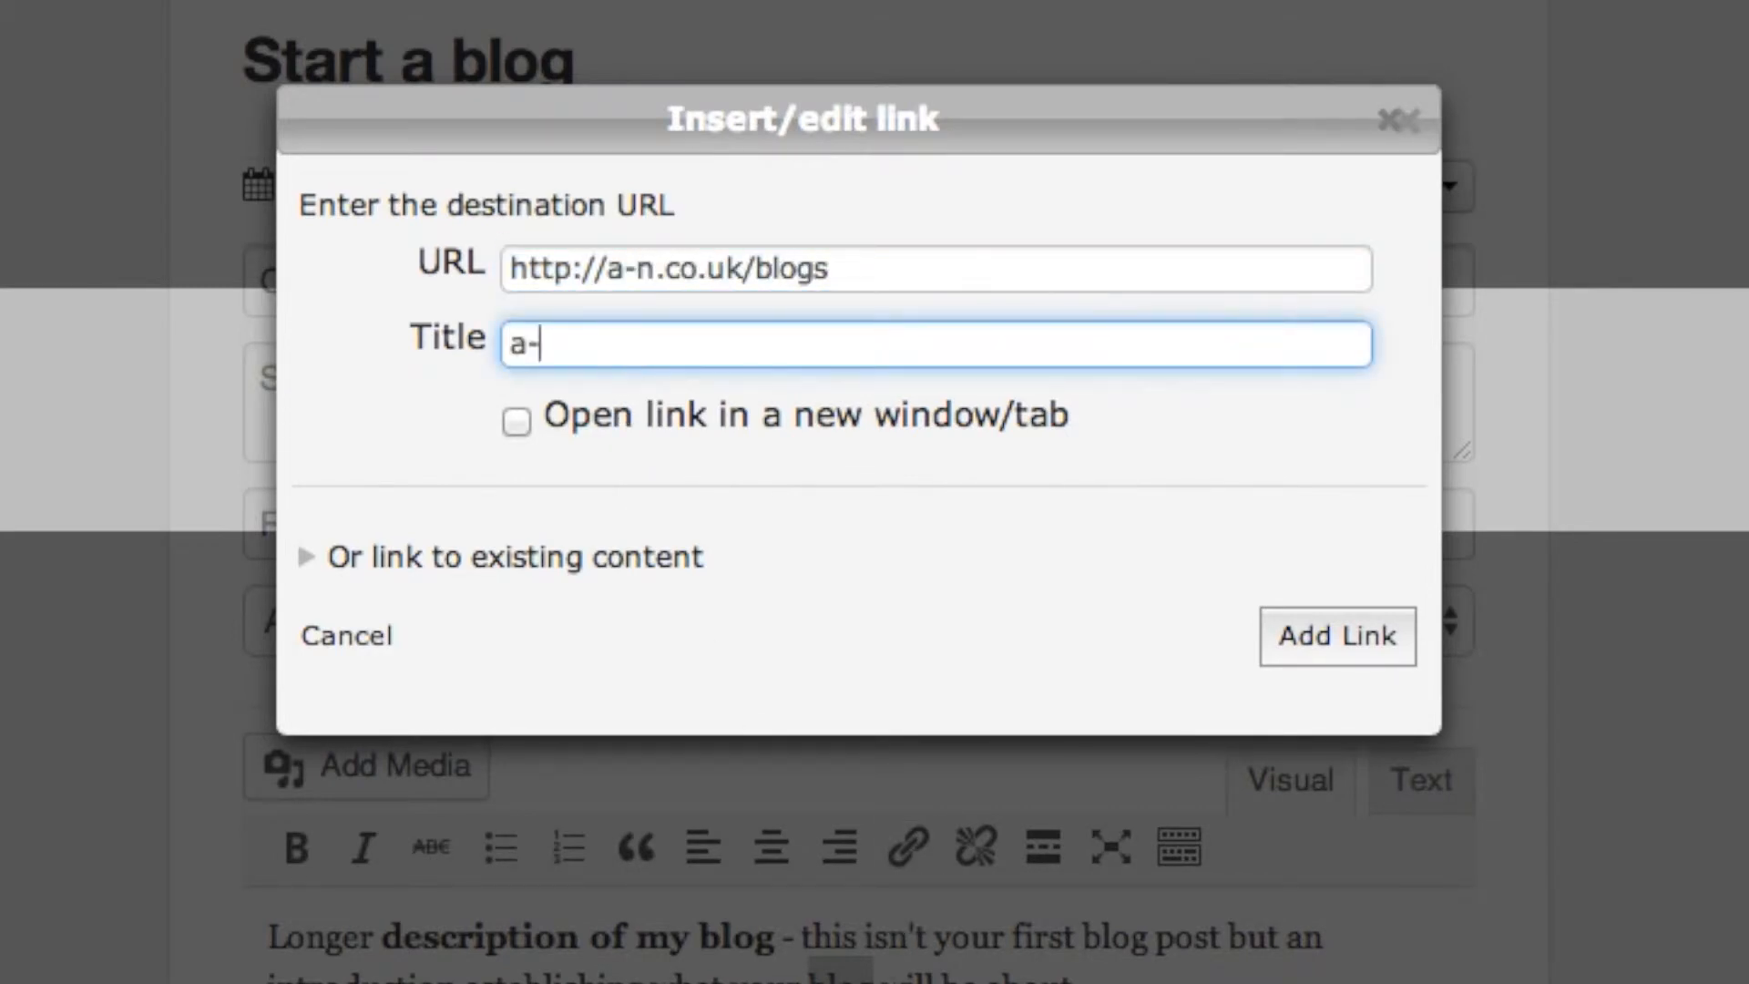
text(ogs)
click(1330, 648)
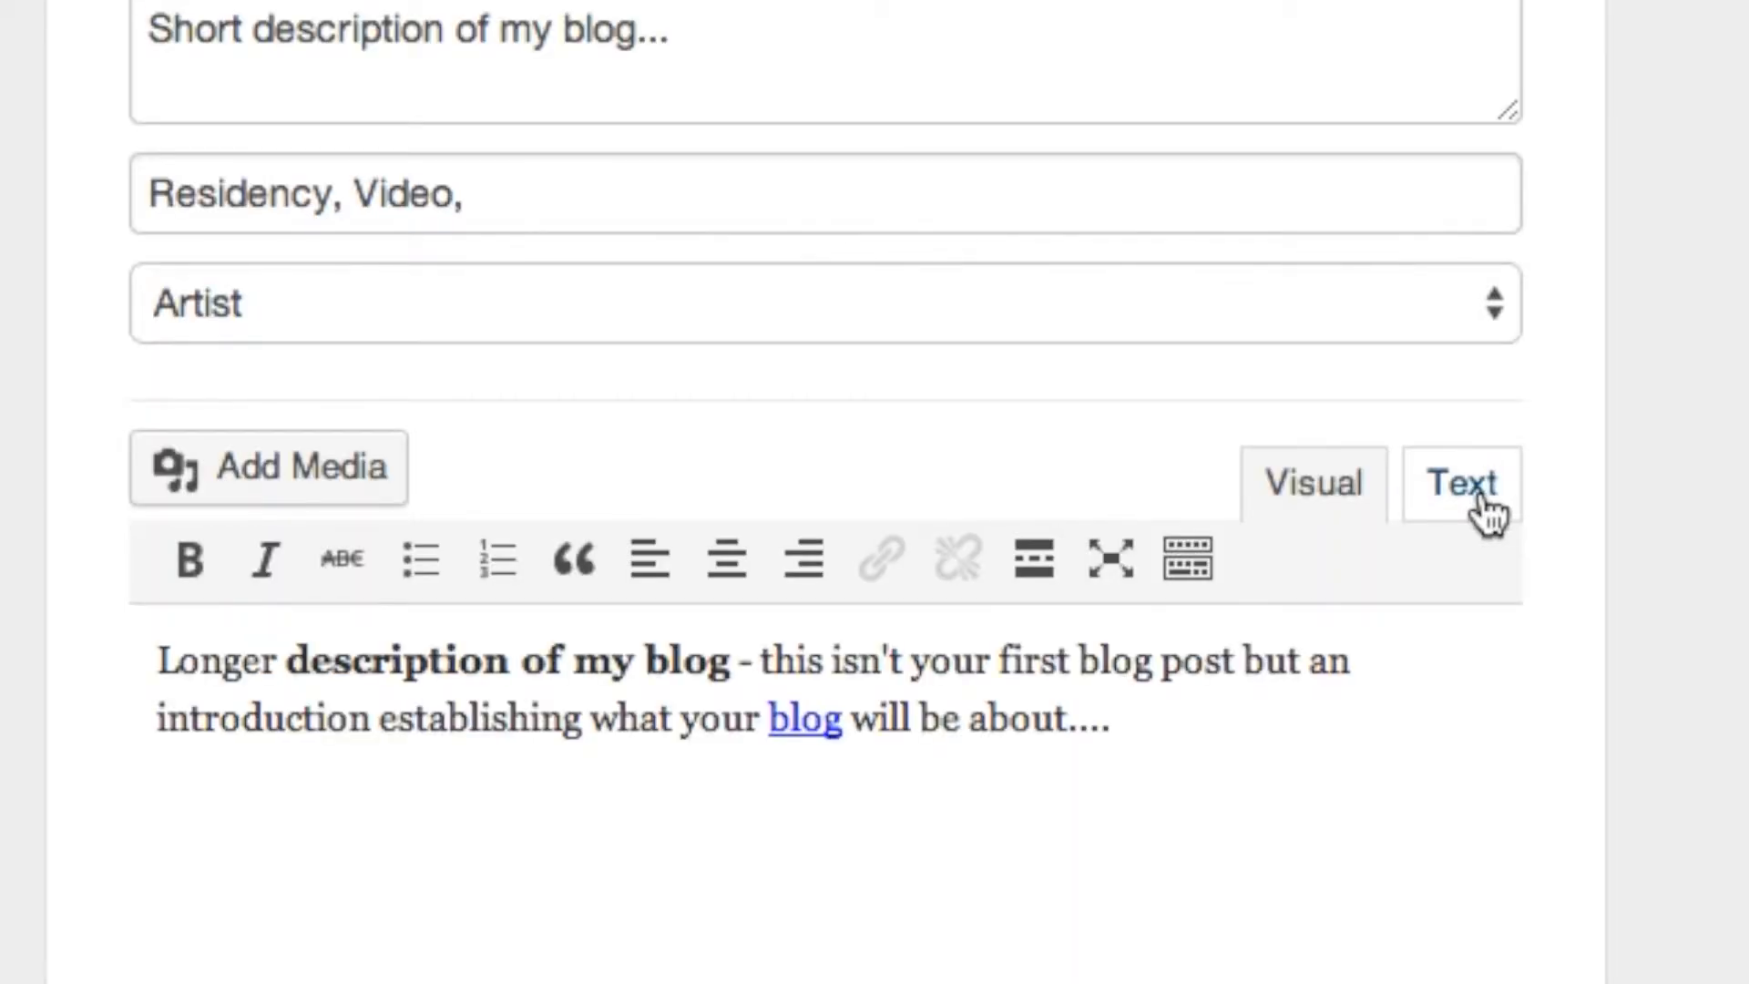
click(1488, 515)
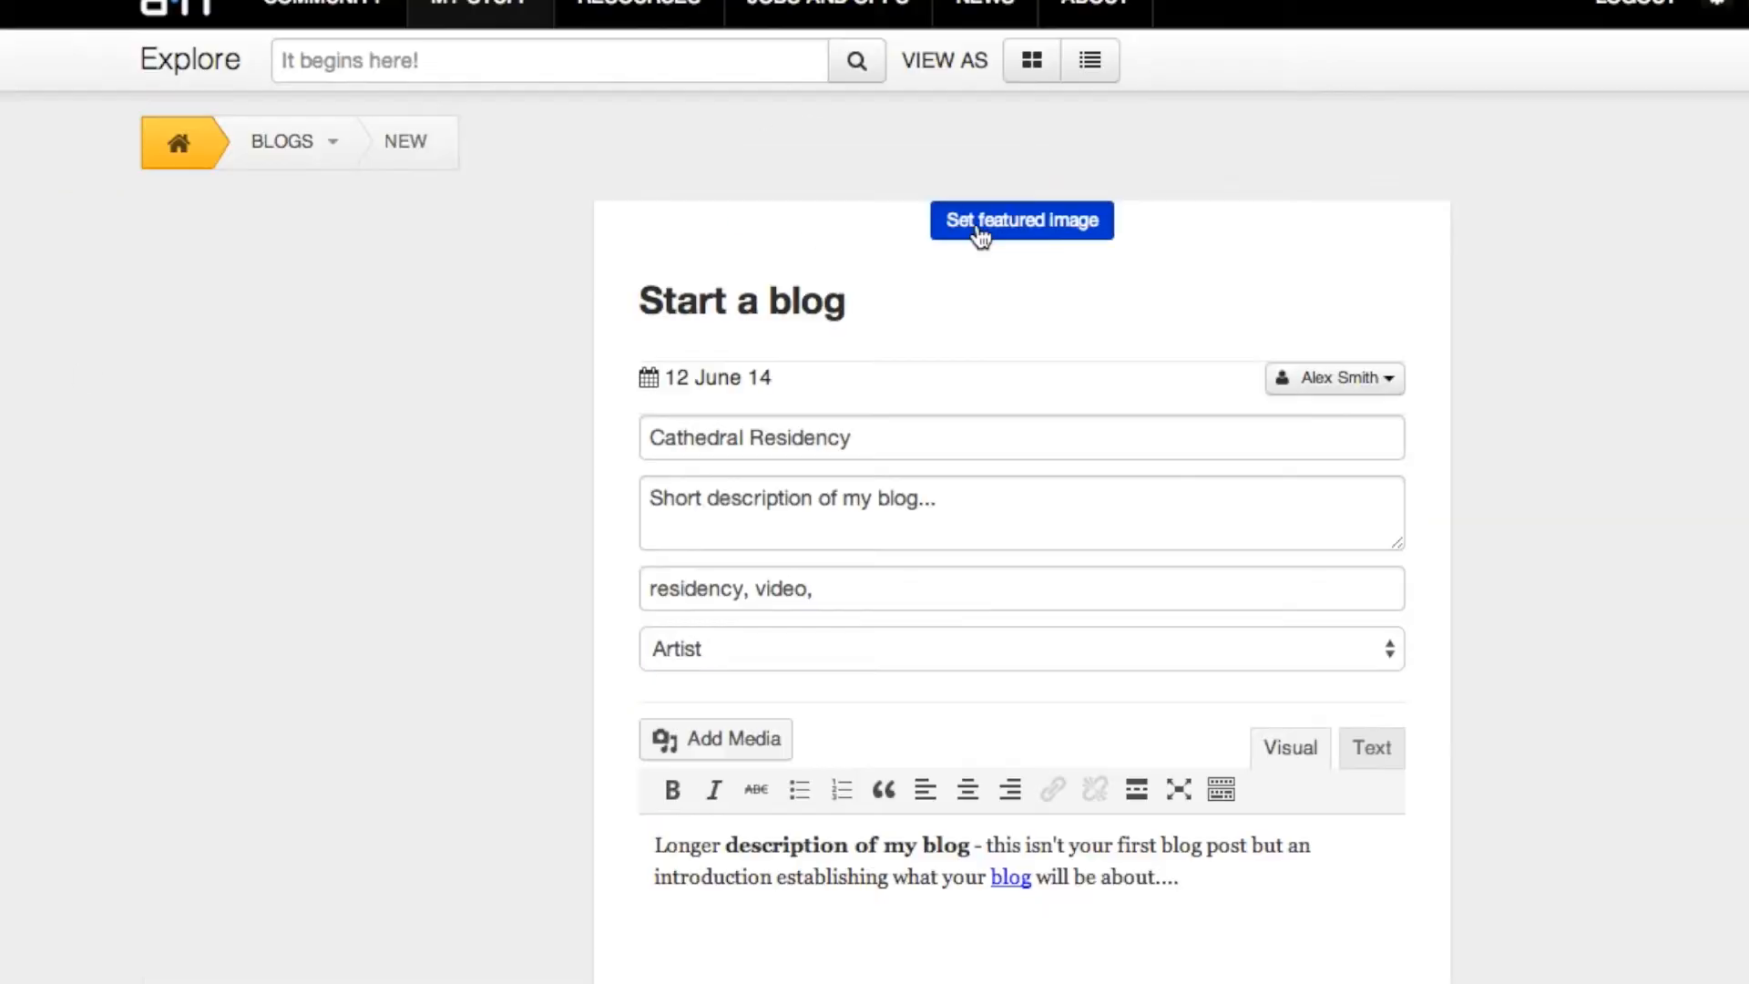
Set the library photo IMG_0449.jpg as the featured image, captioned with the artist's name followed by "Piano, video still, 2014.".
click(812, 199)
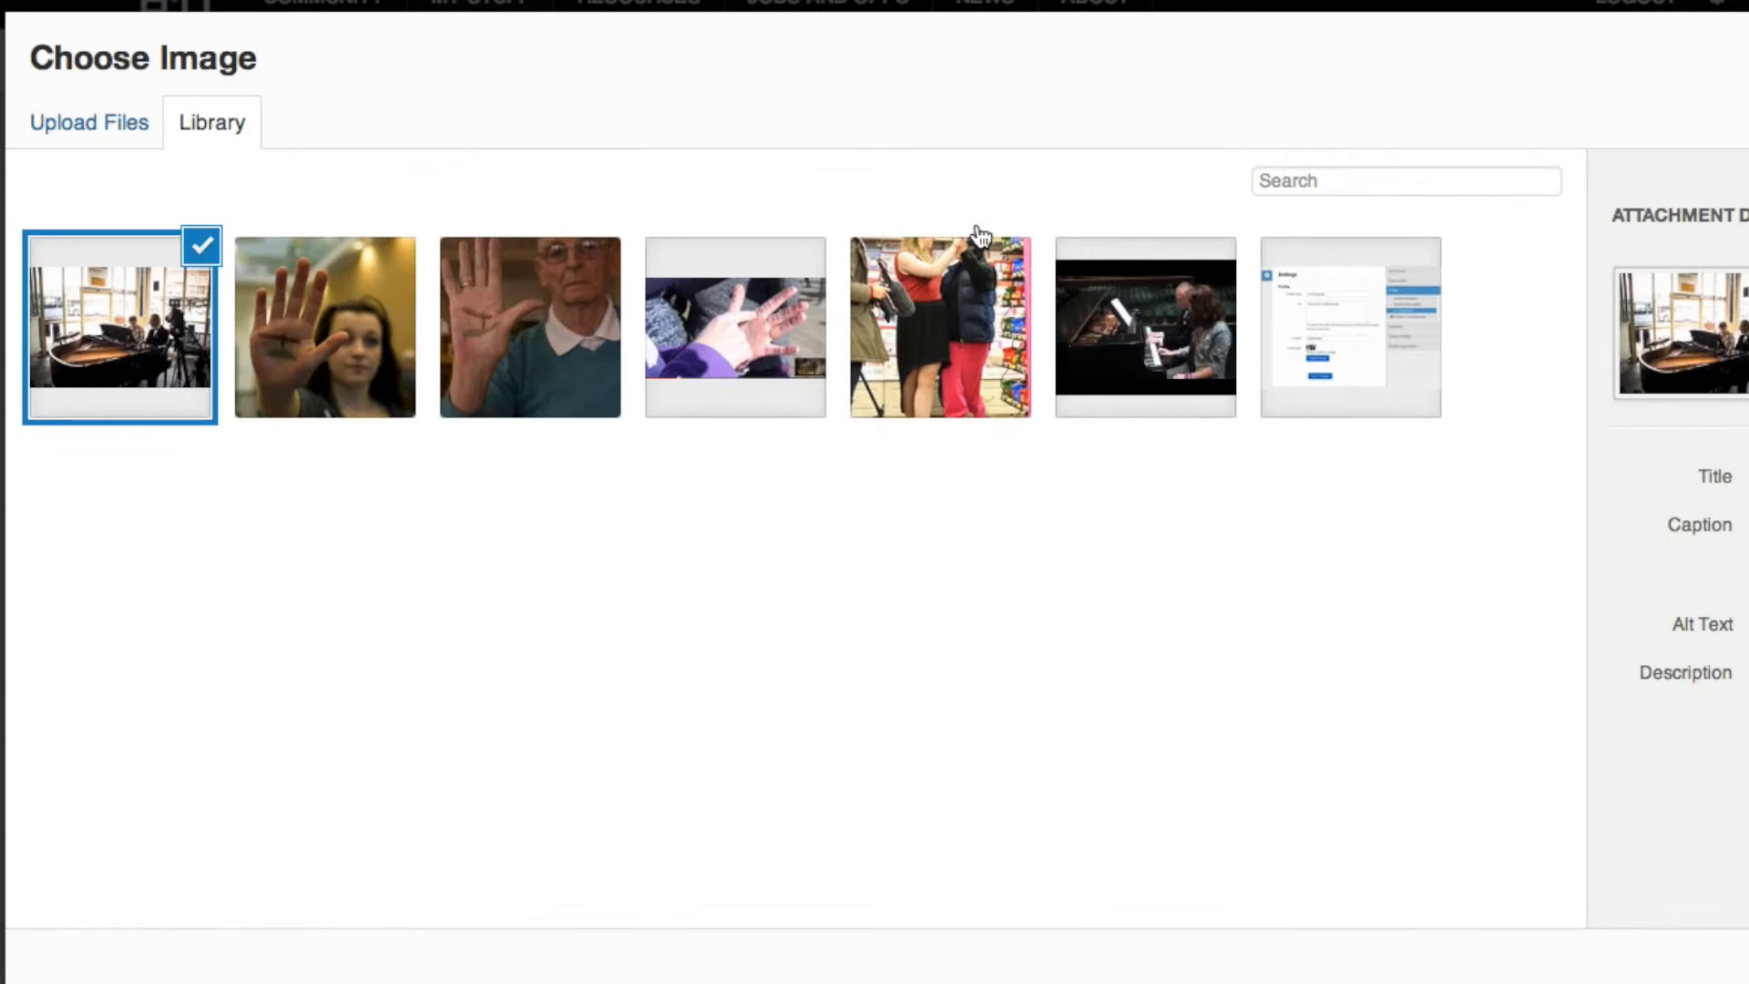
click(173, 334)
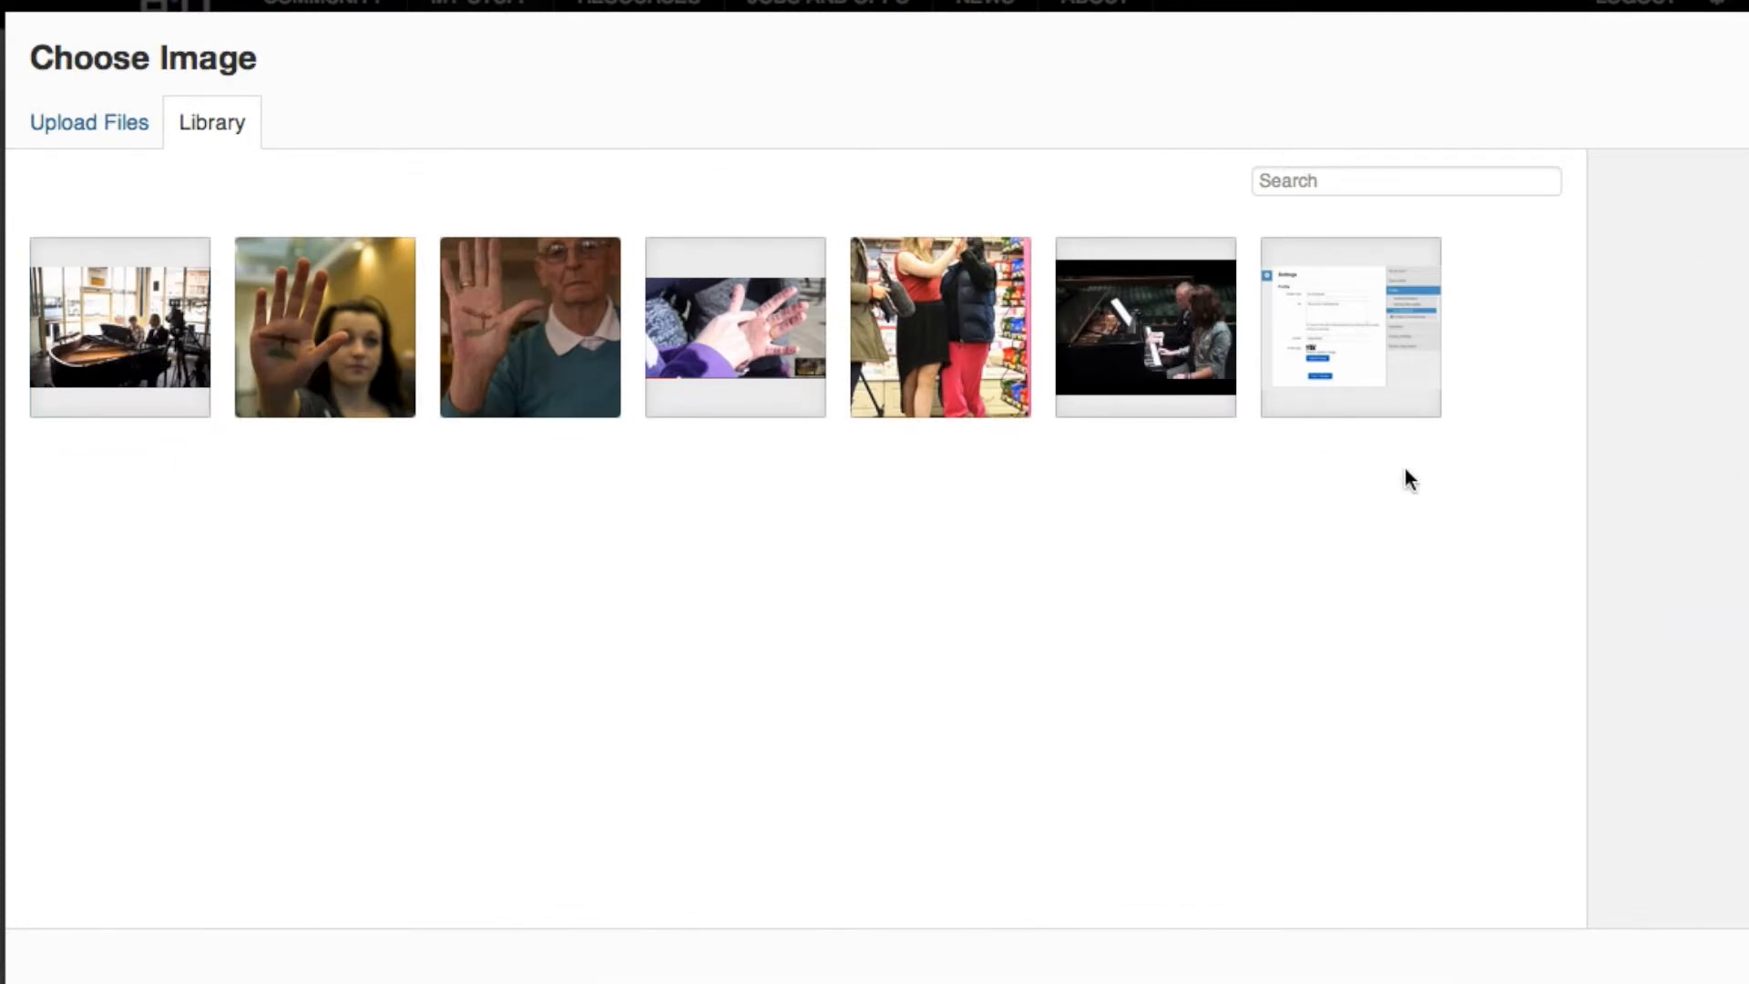
click(164, 350)
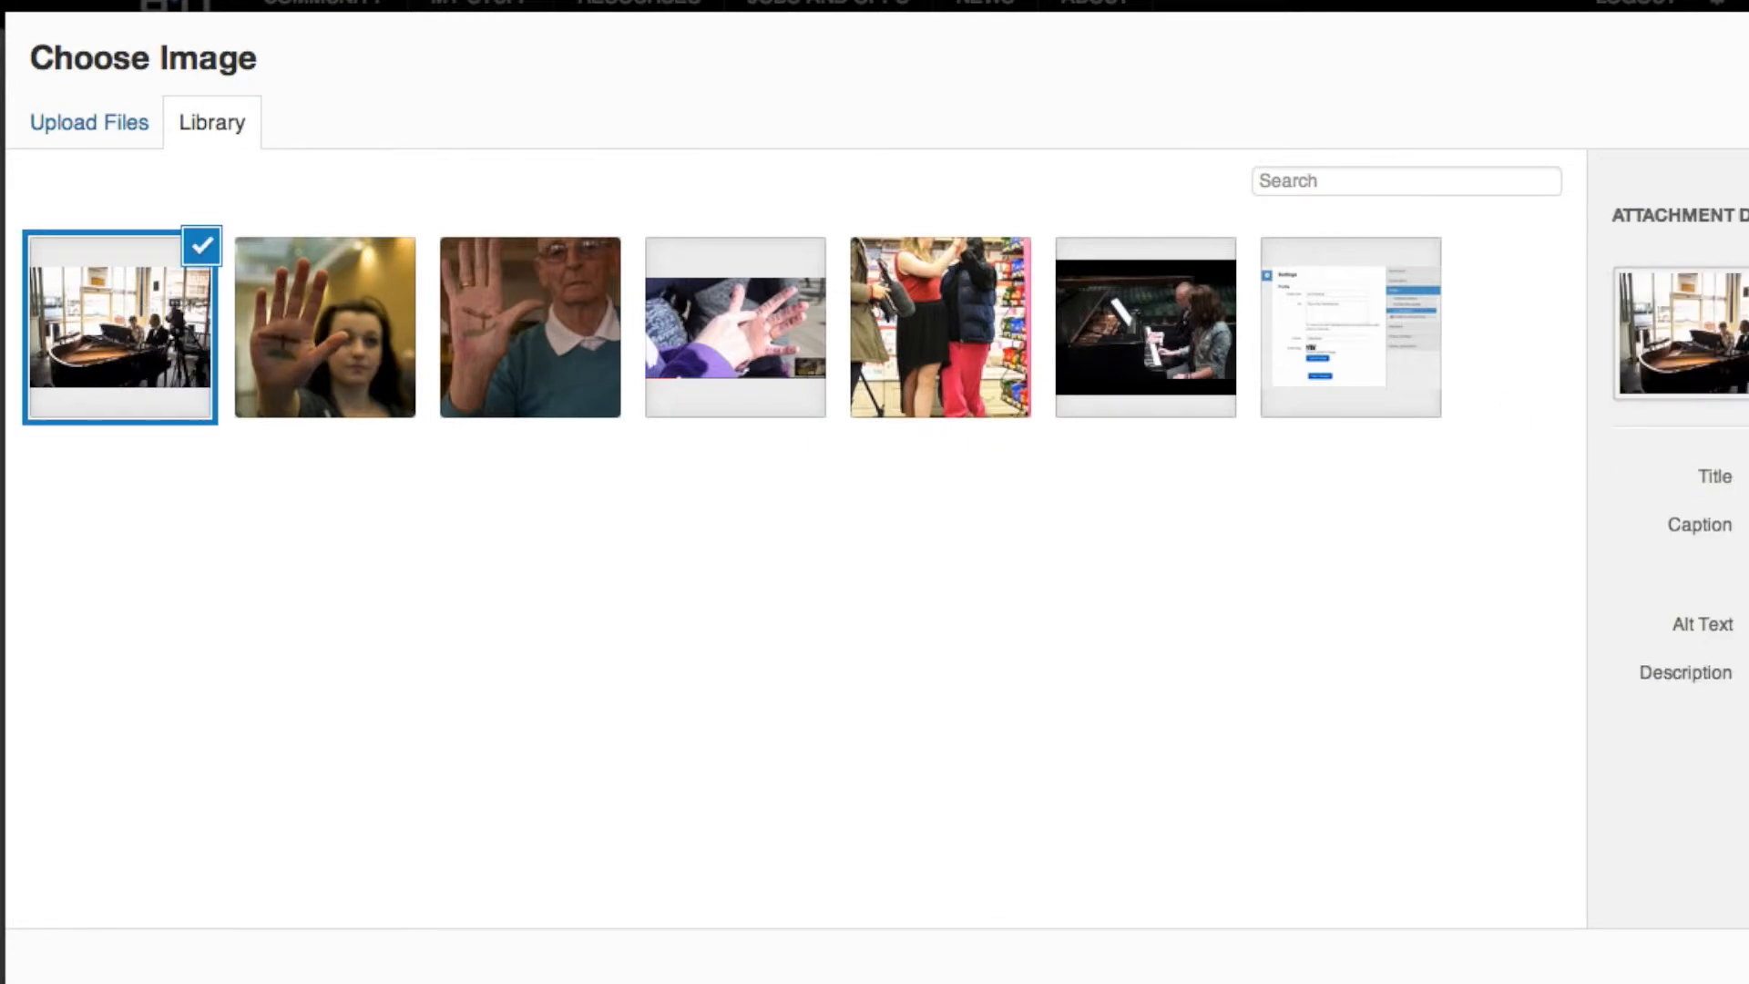
click(1747, 548)
text(Alex Smith, )
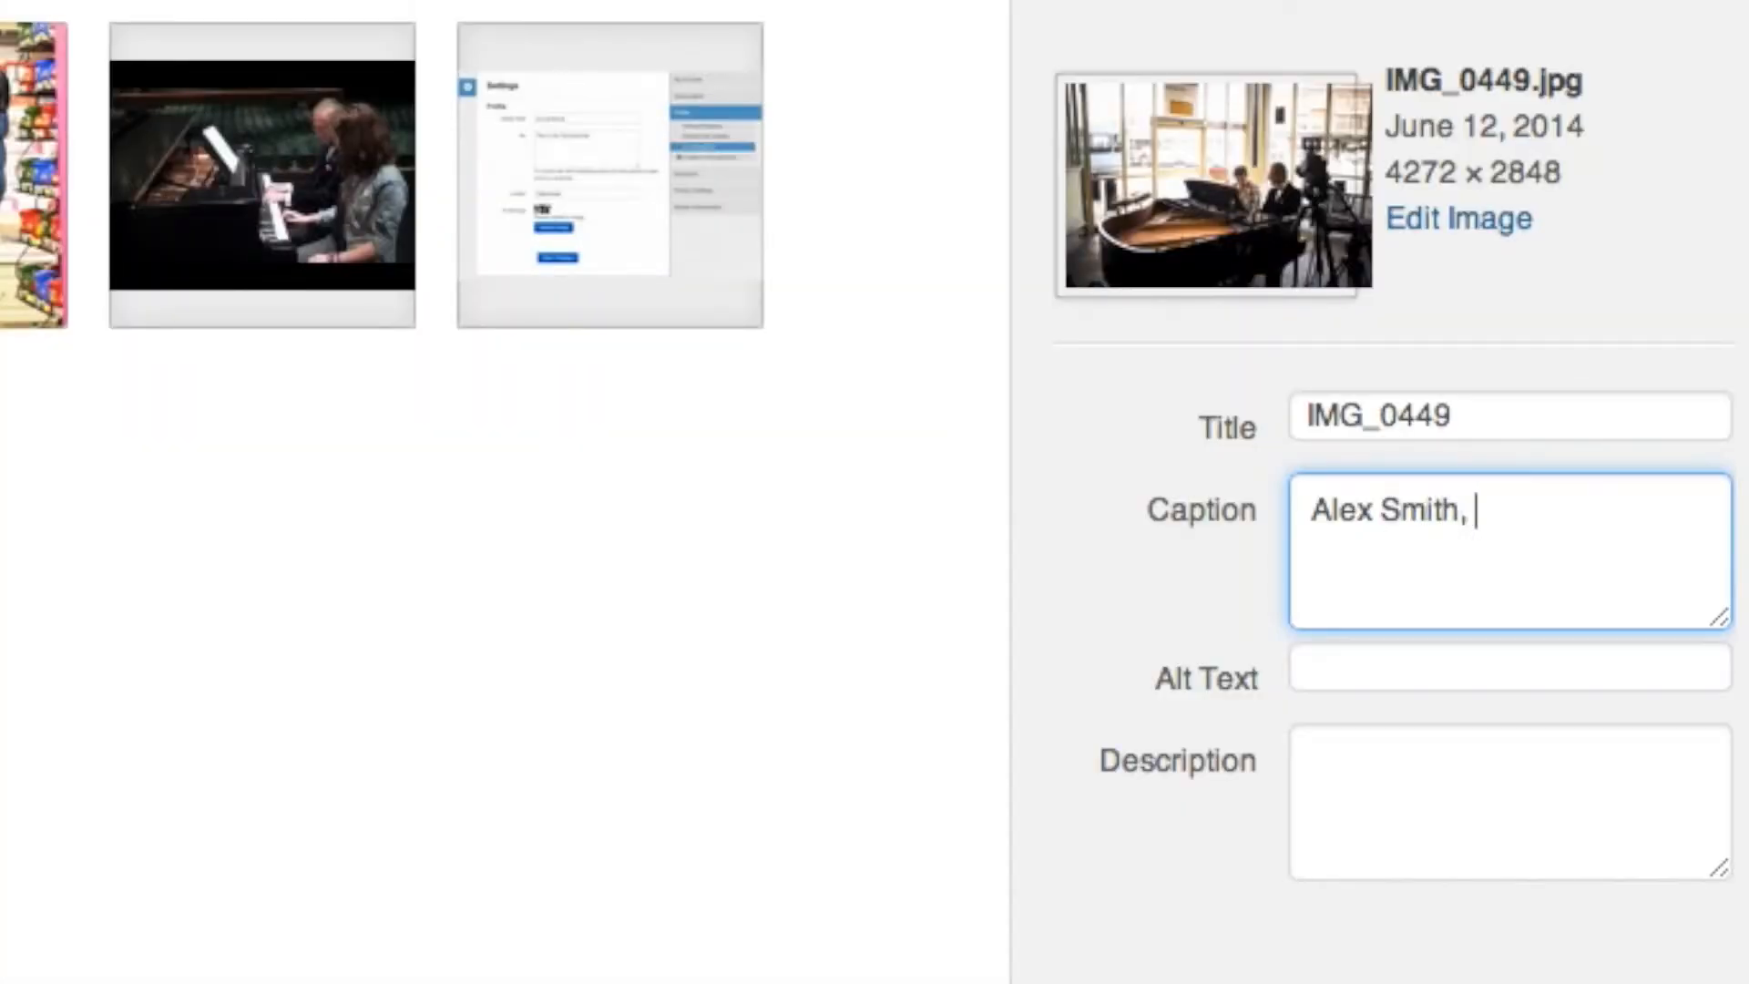
text(Piano)
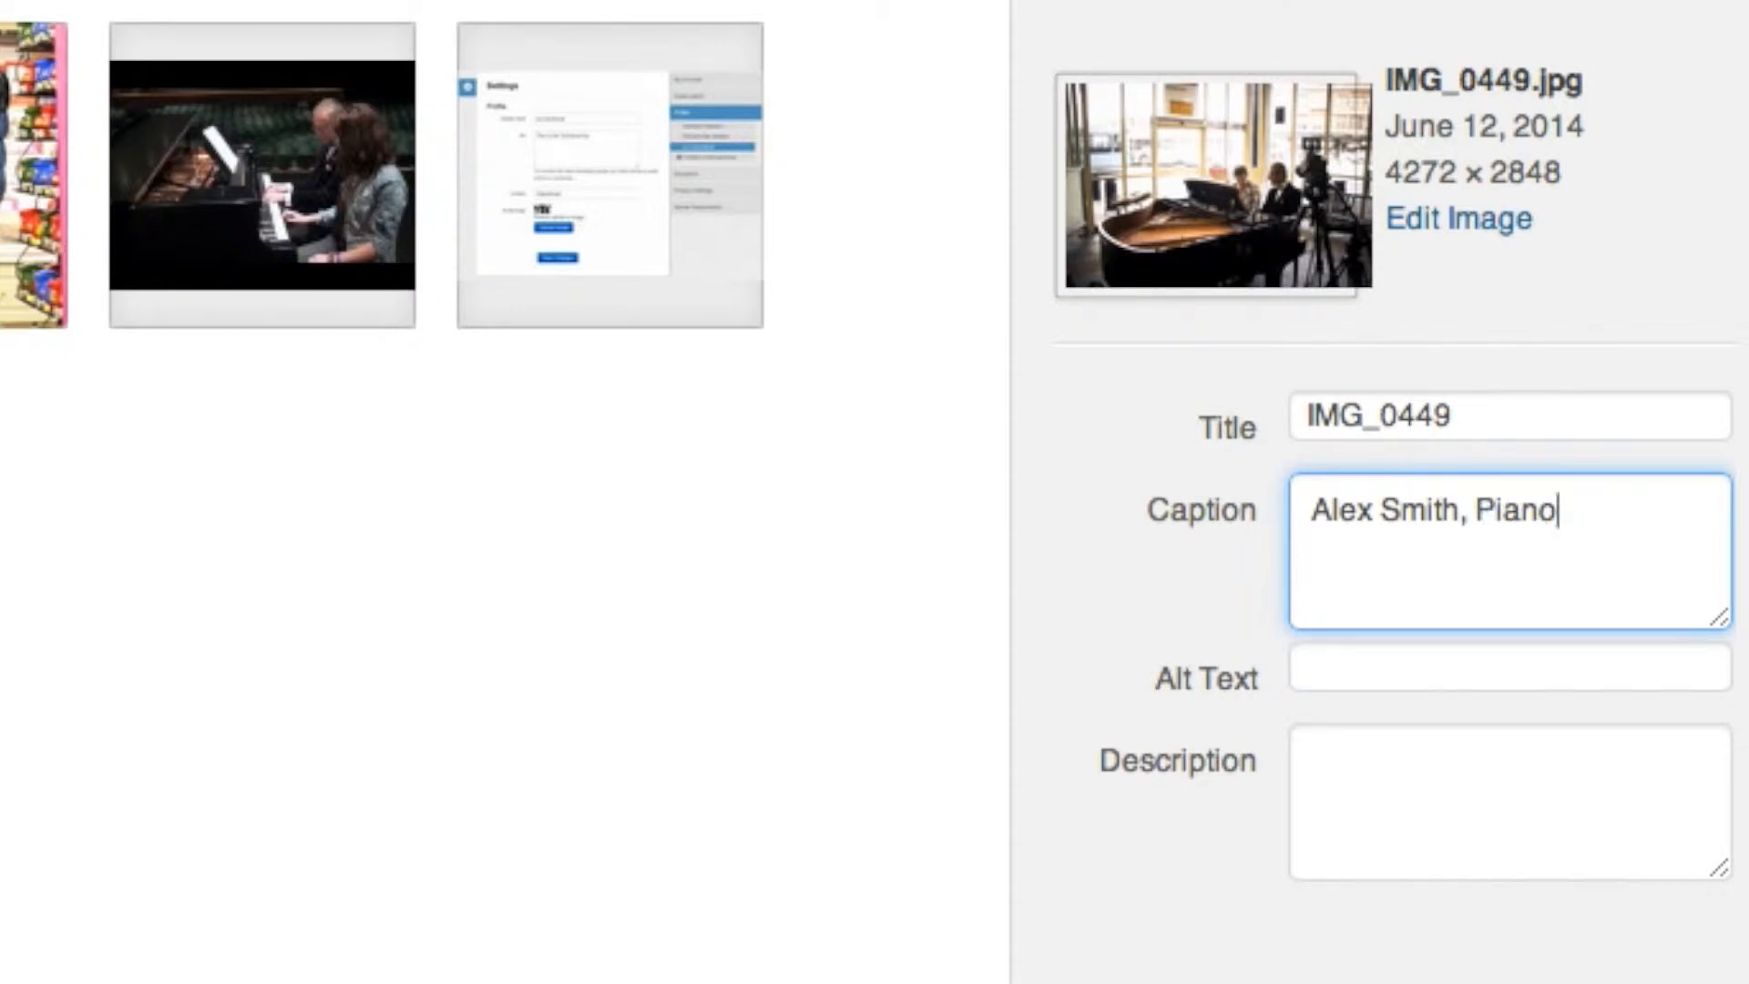
text(, video st)
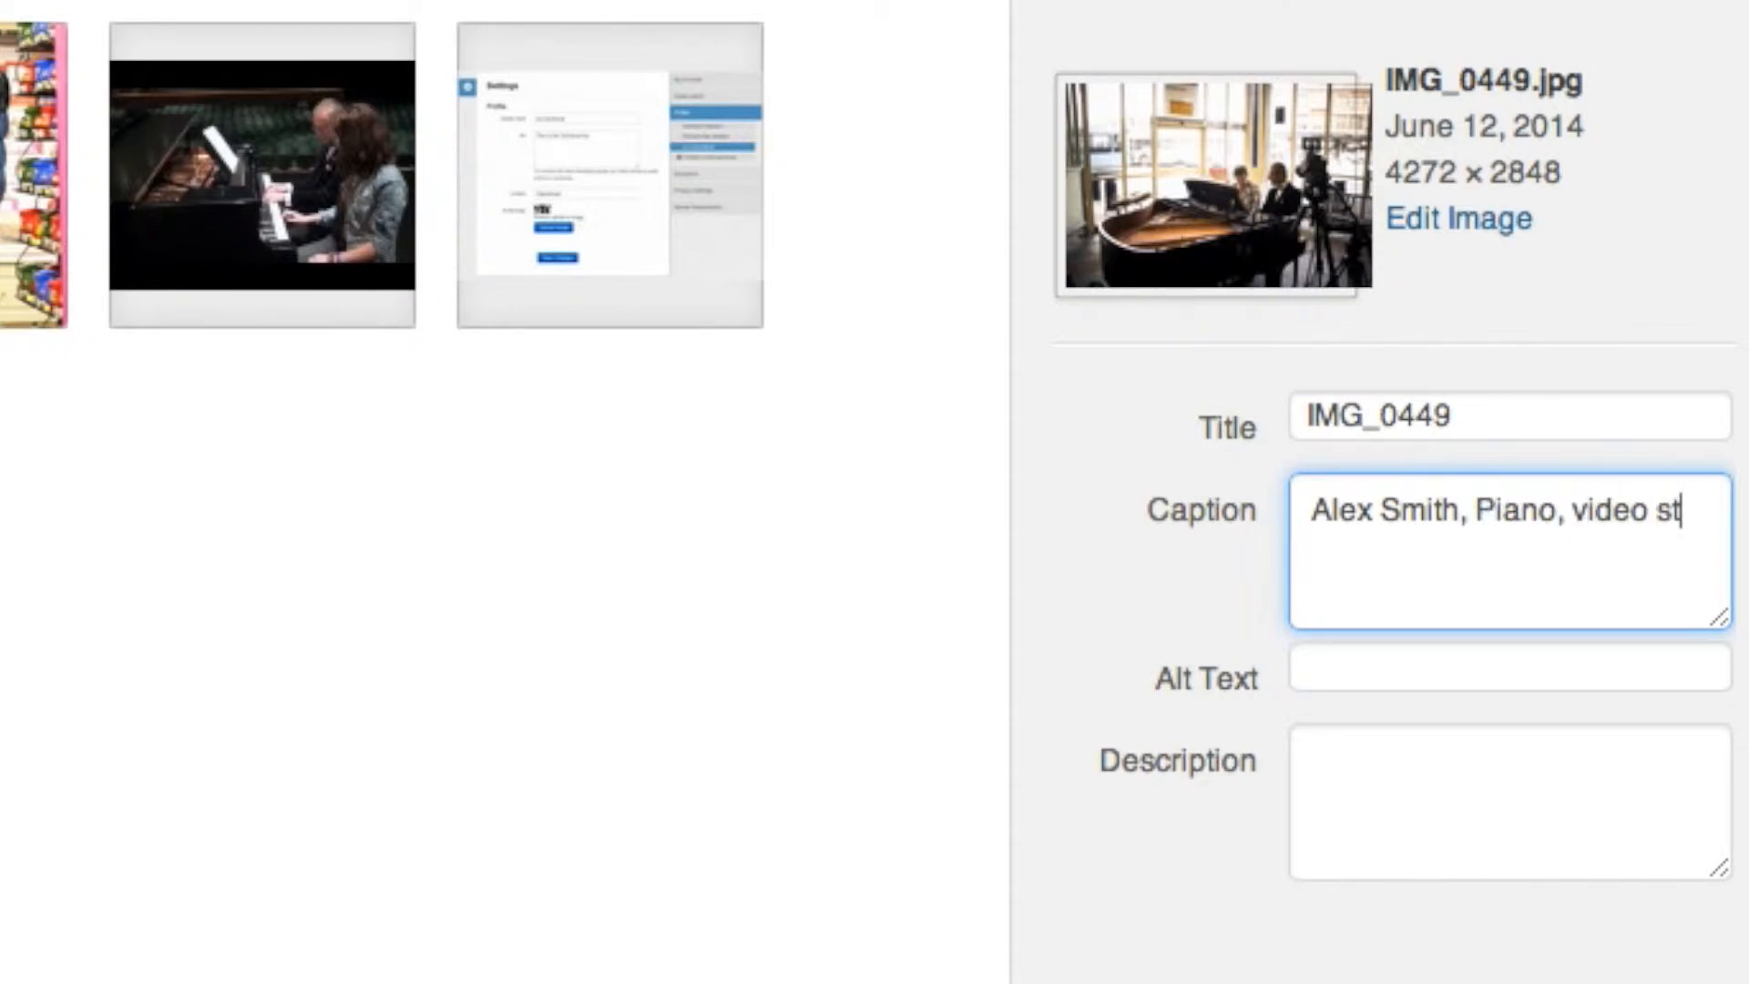
text(ill, 2014.)
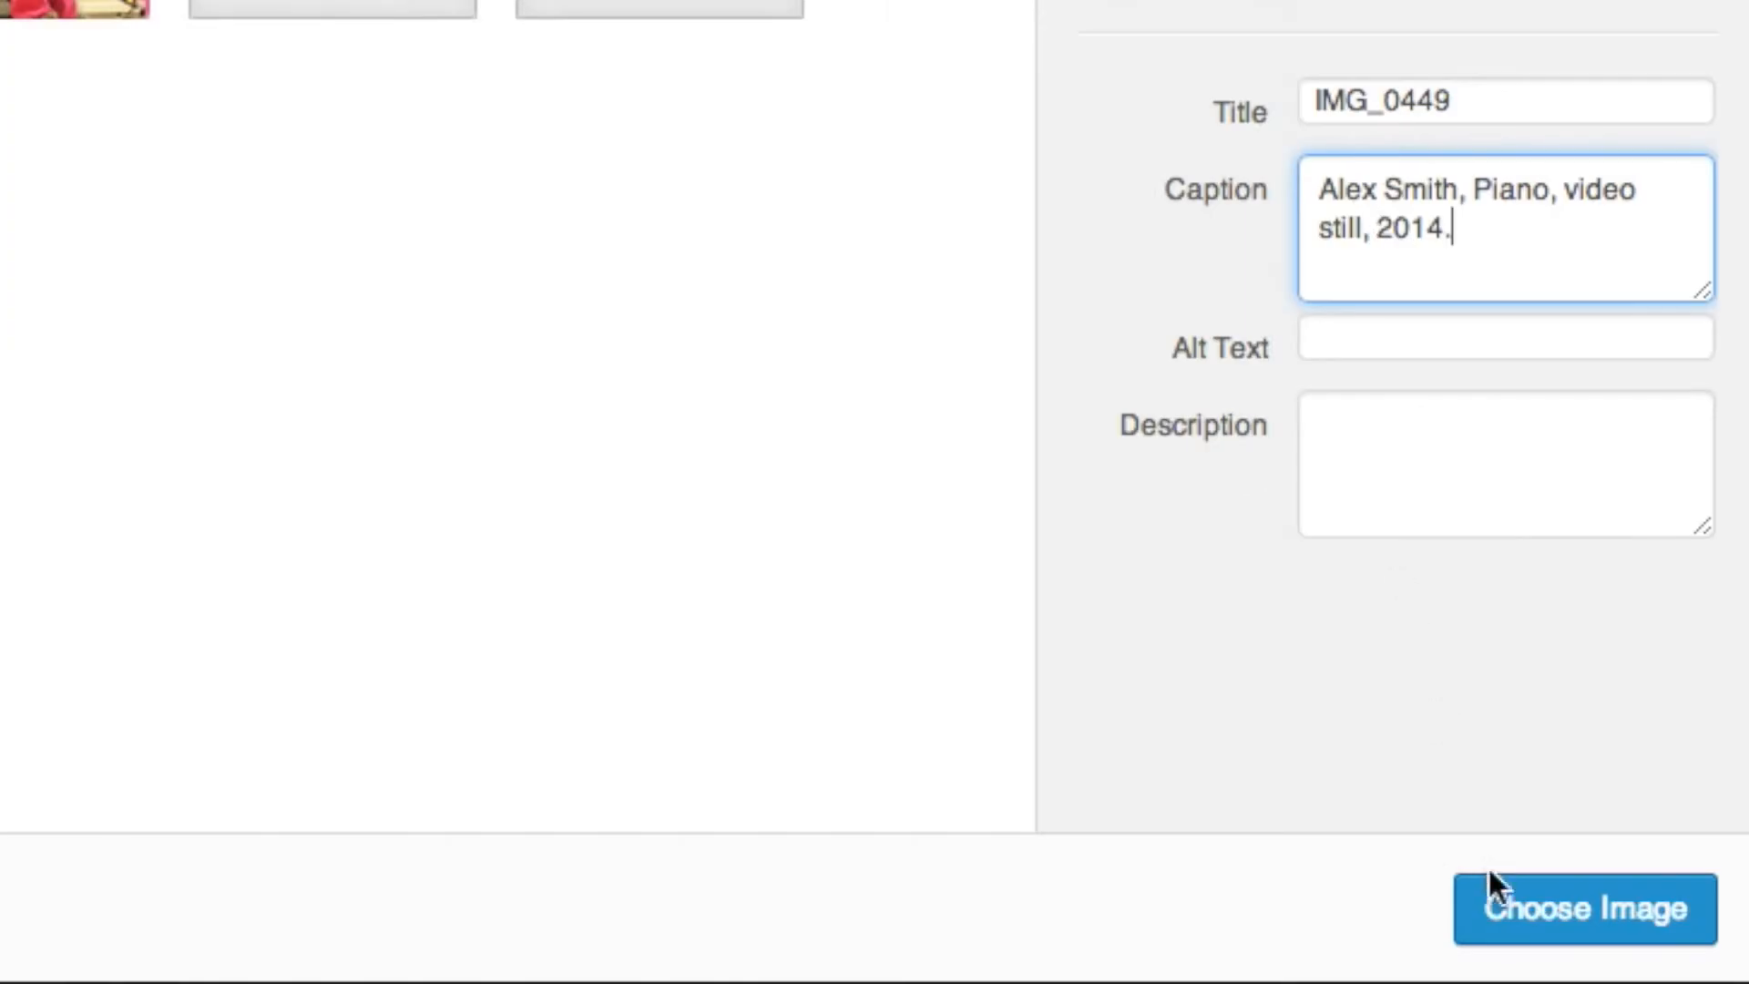
click(1492, 879)
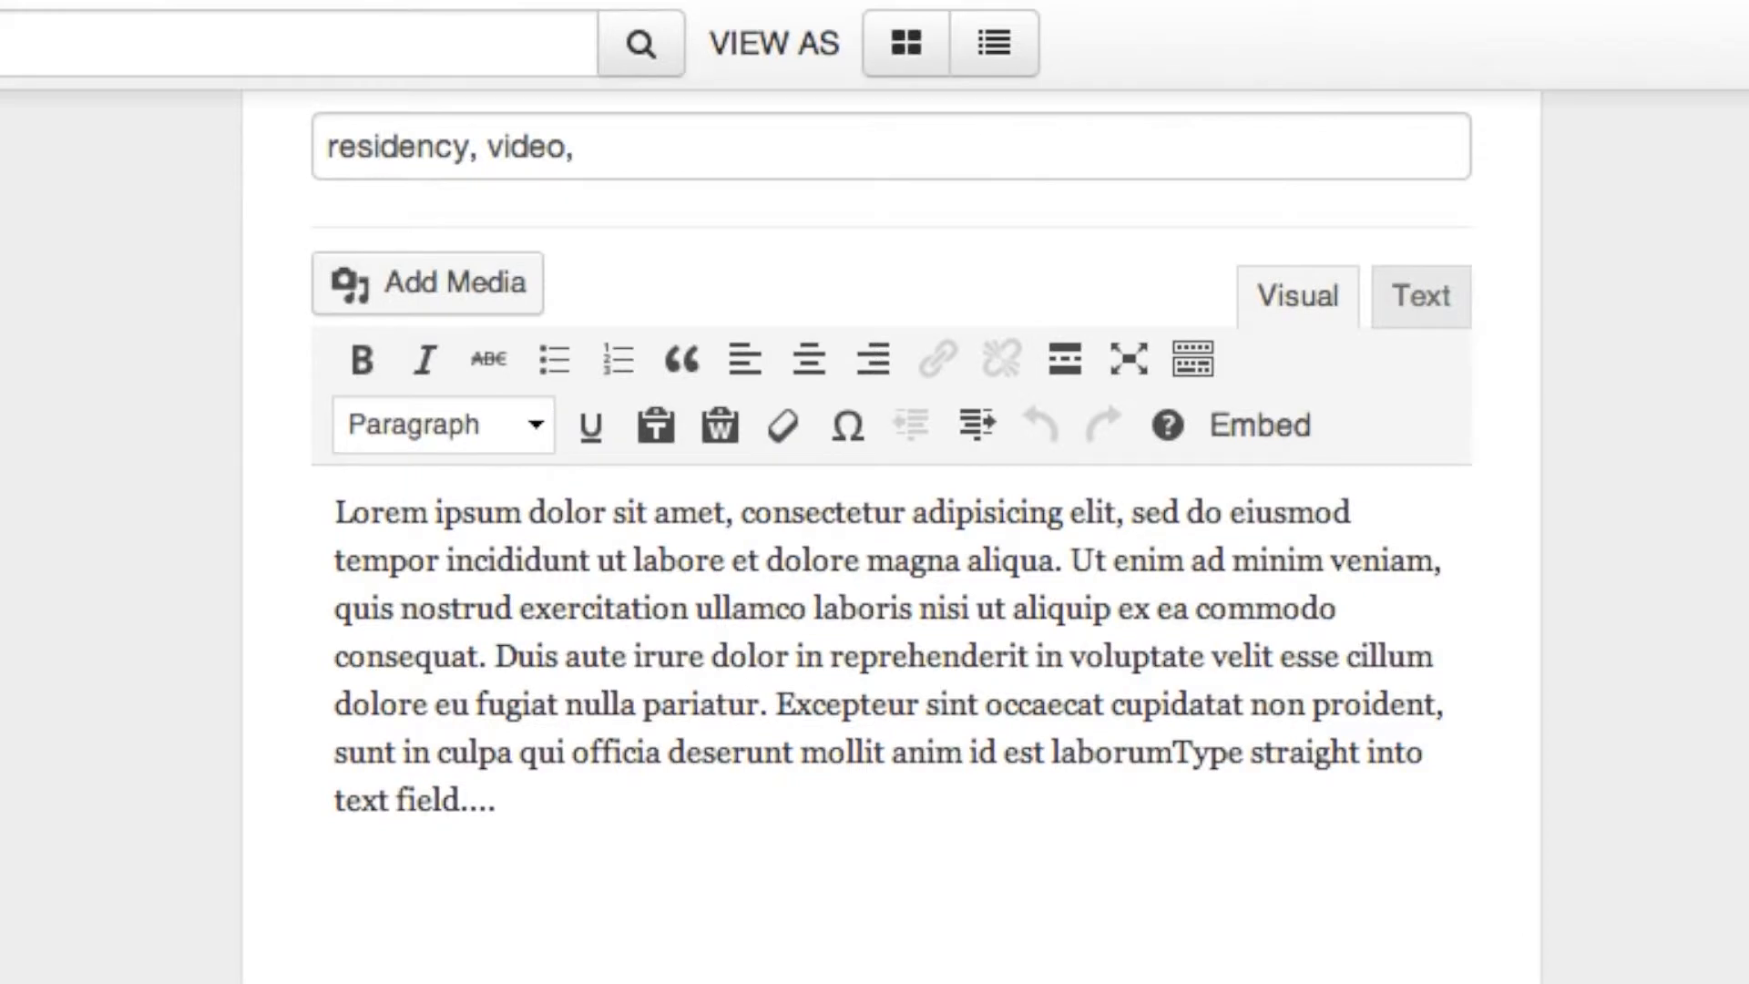
Insert a new gallery of the three hand photos from the library into the blog body and move it above the text.
click(488, 282)
click(519, 379)
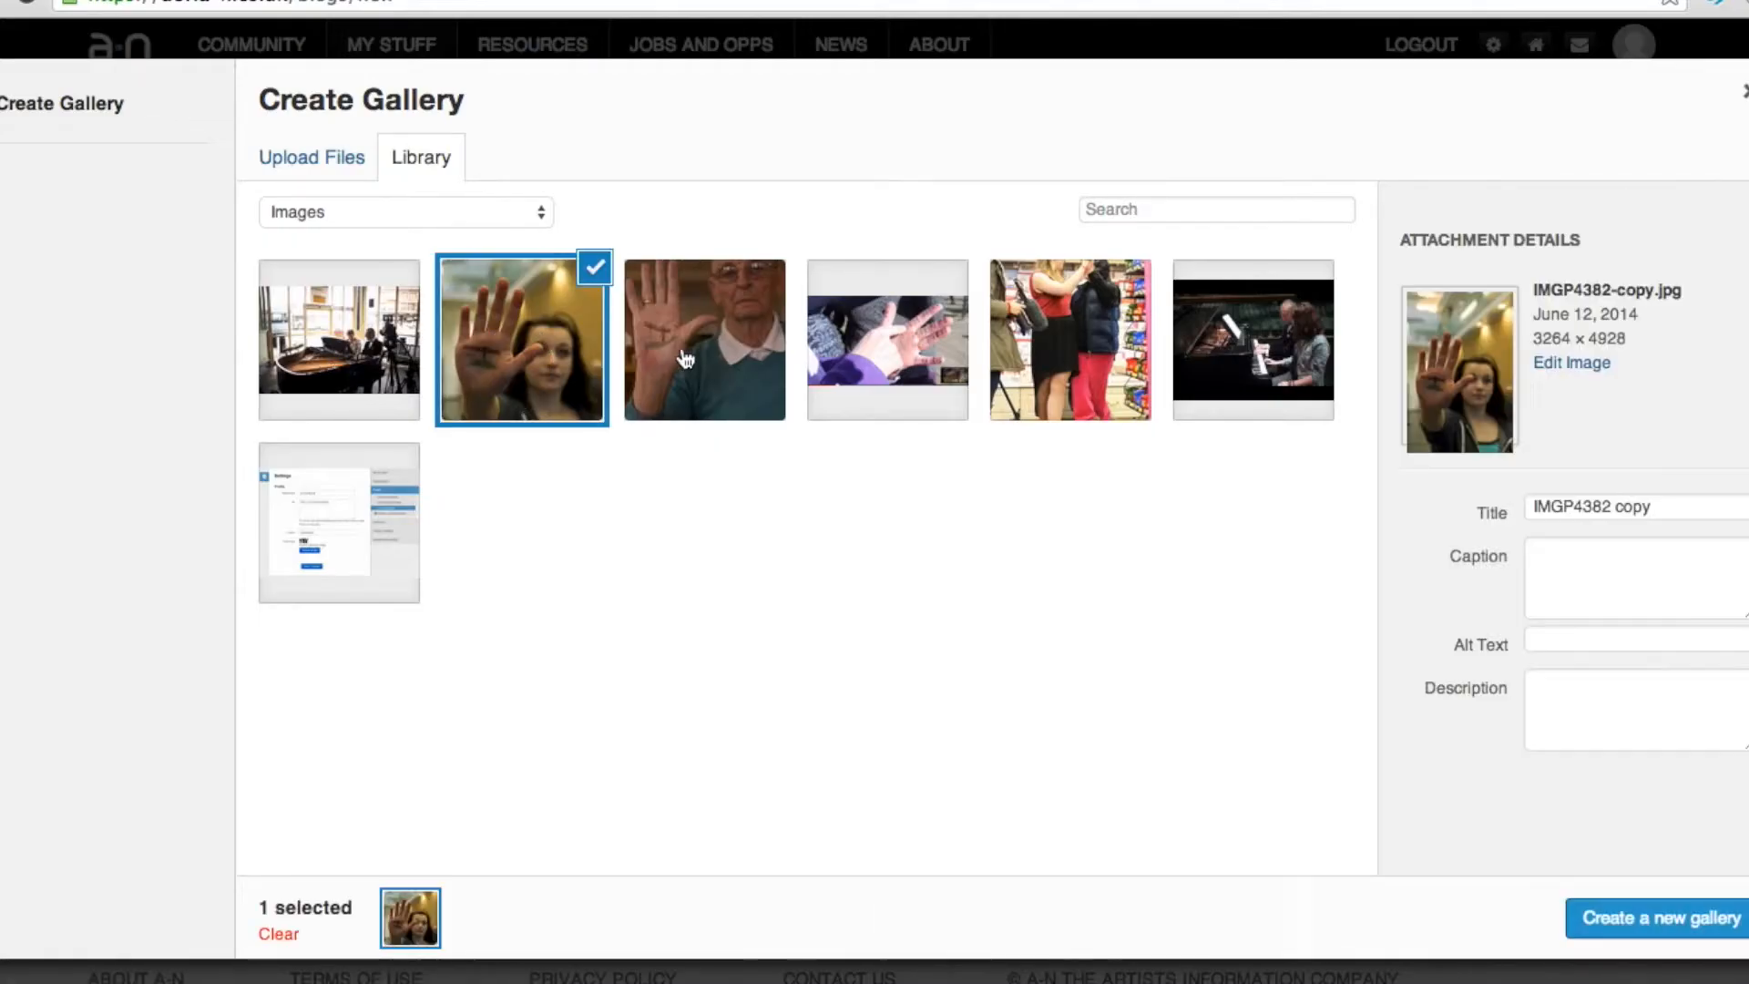
click(708, 368)
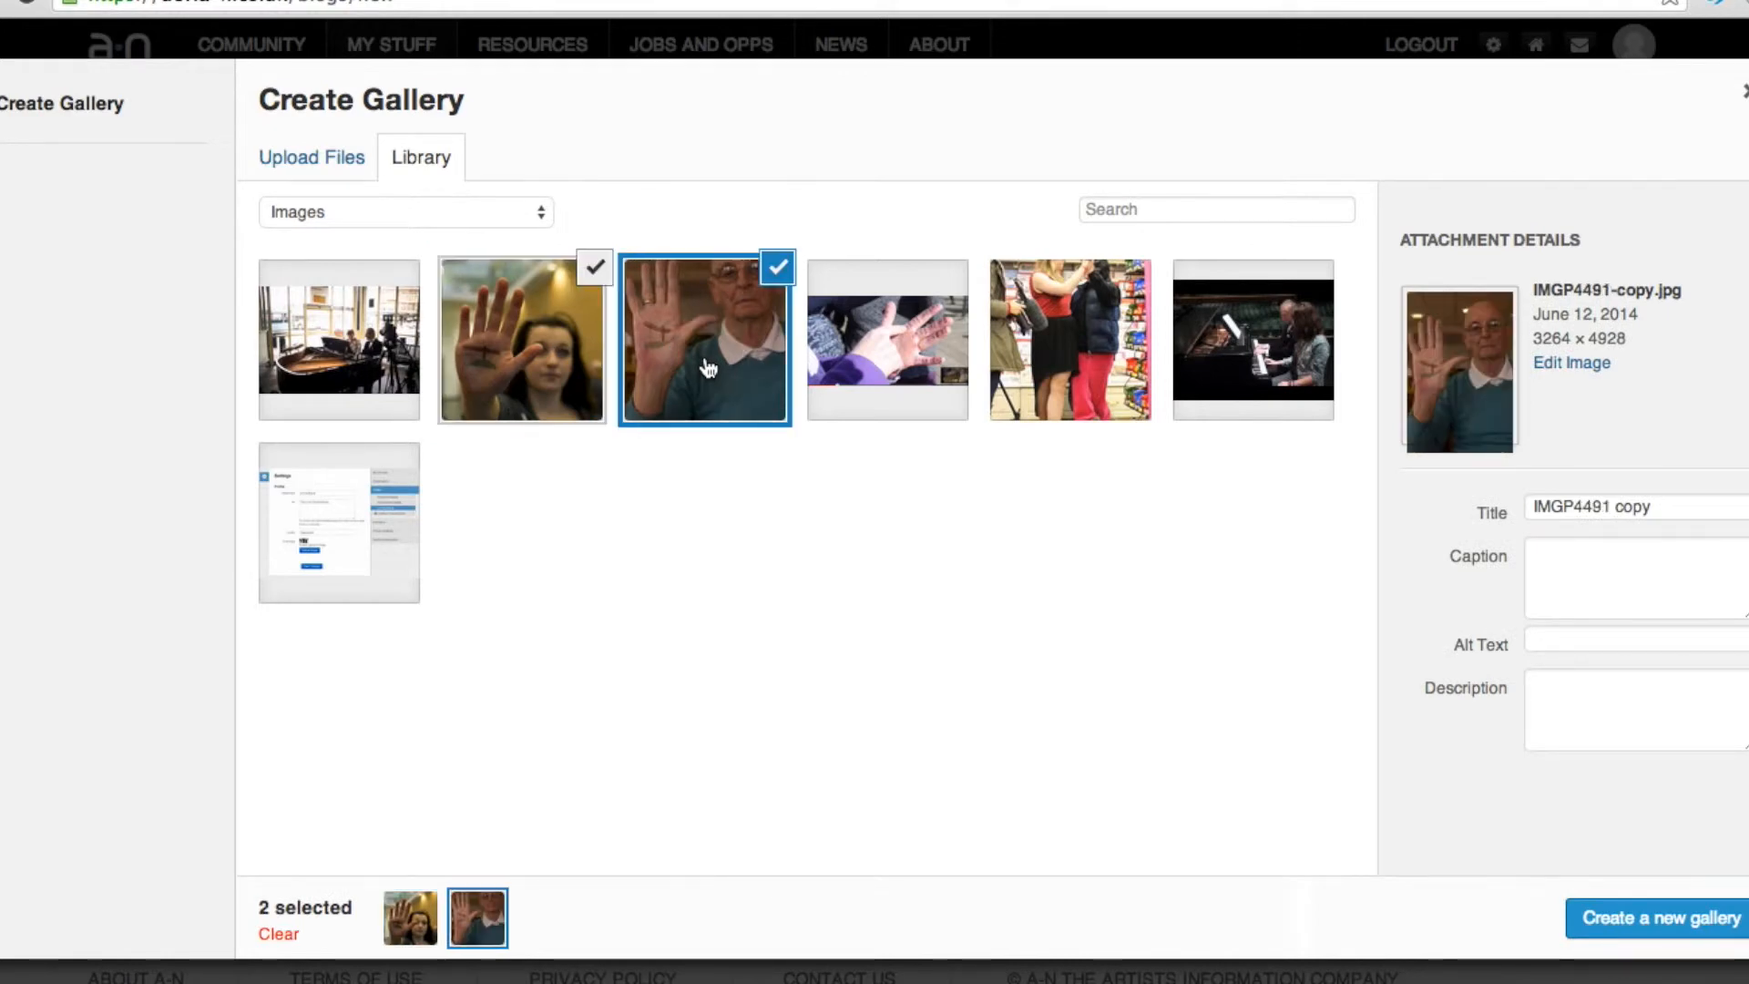
click(882, 366)
click(1617, 922)
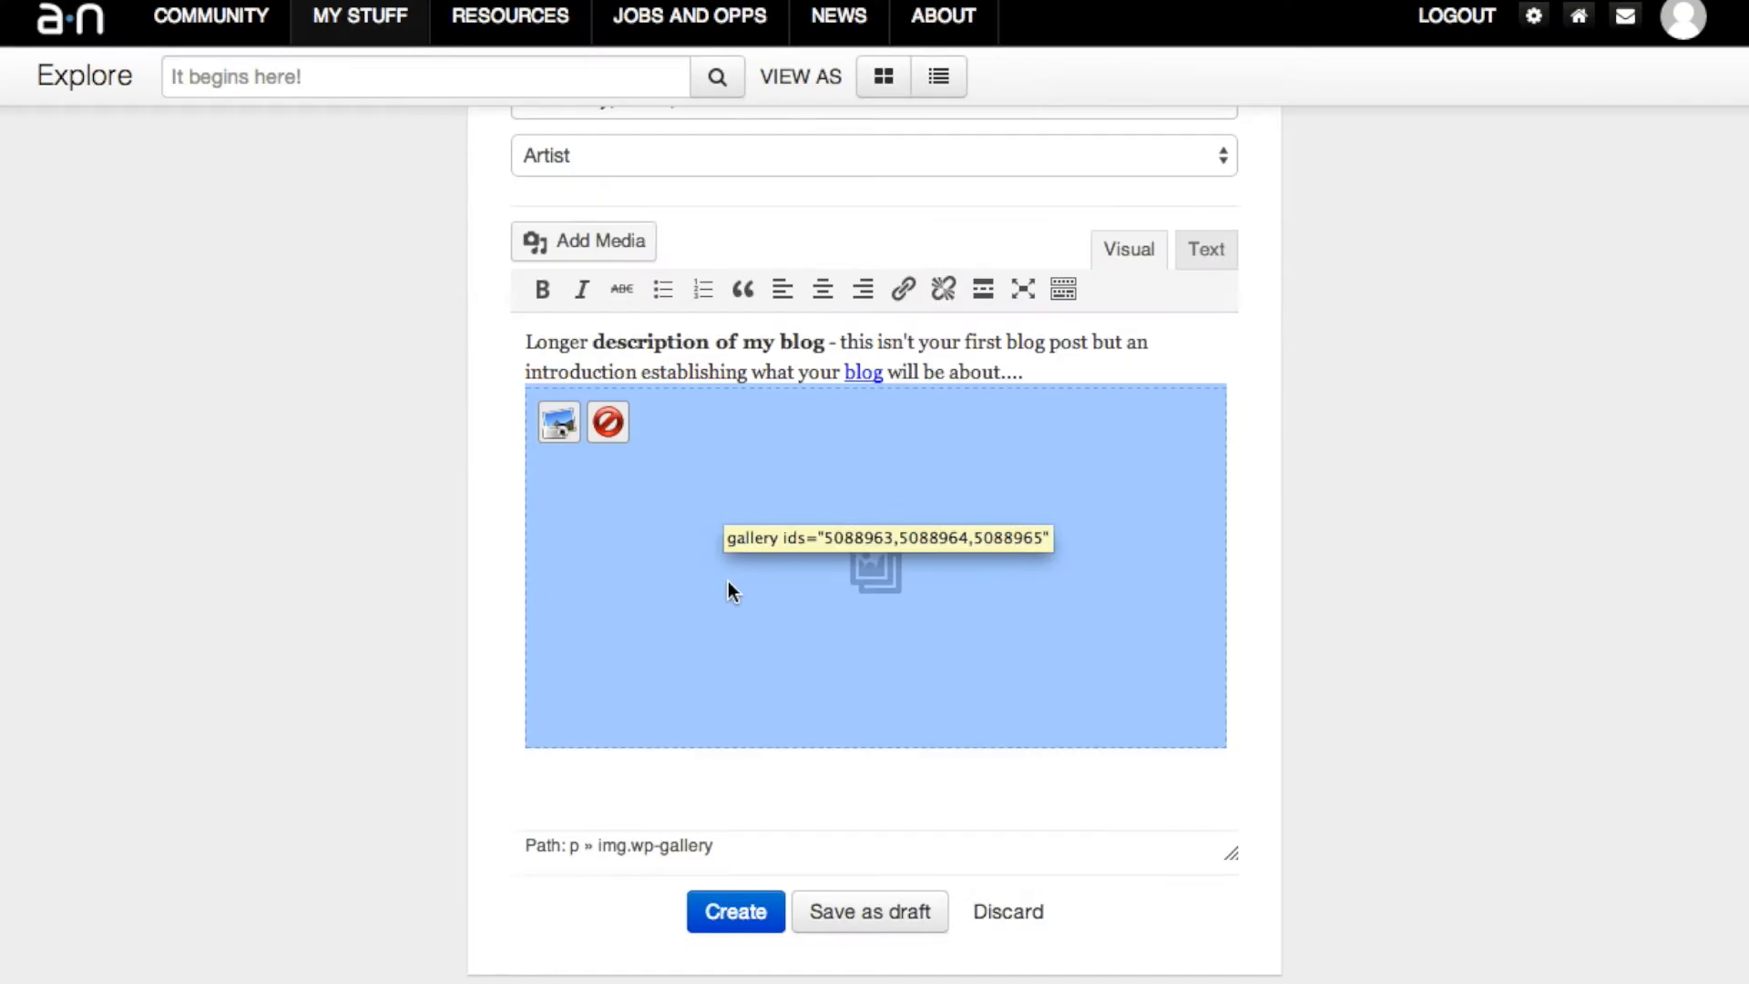
drag(692, 577, 528, 344)
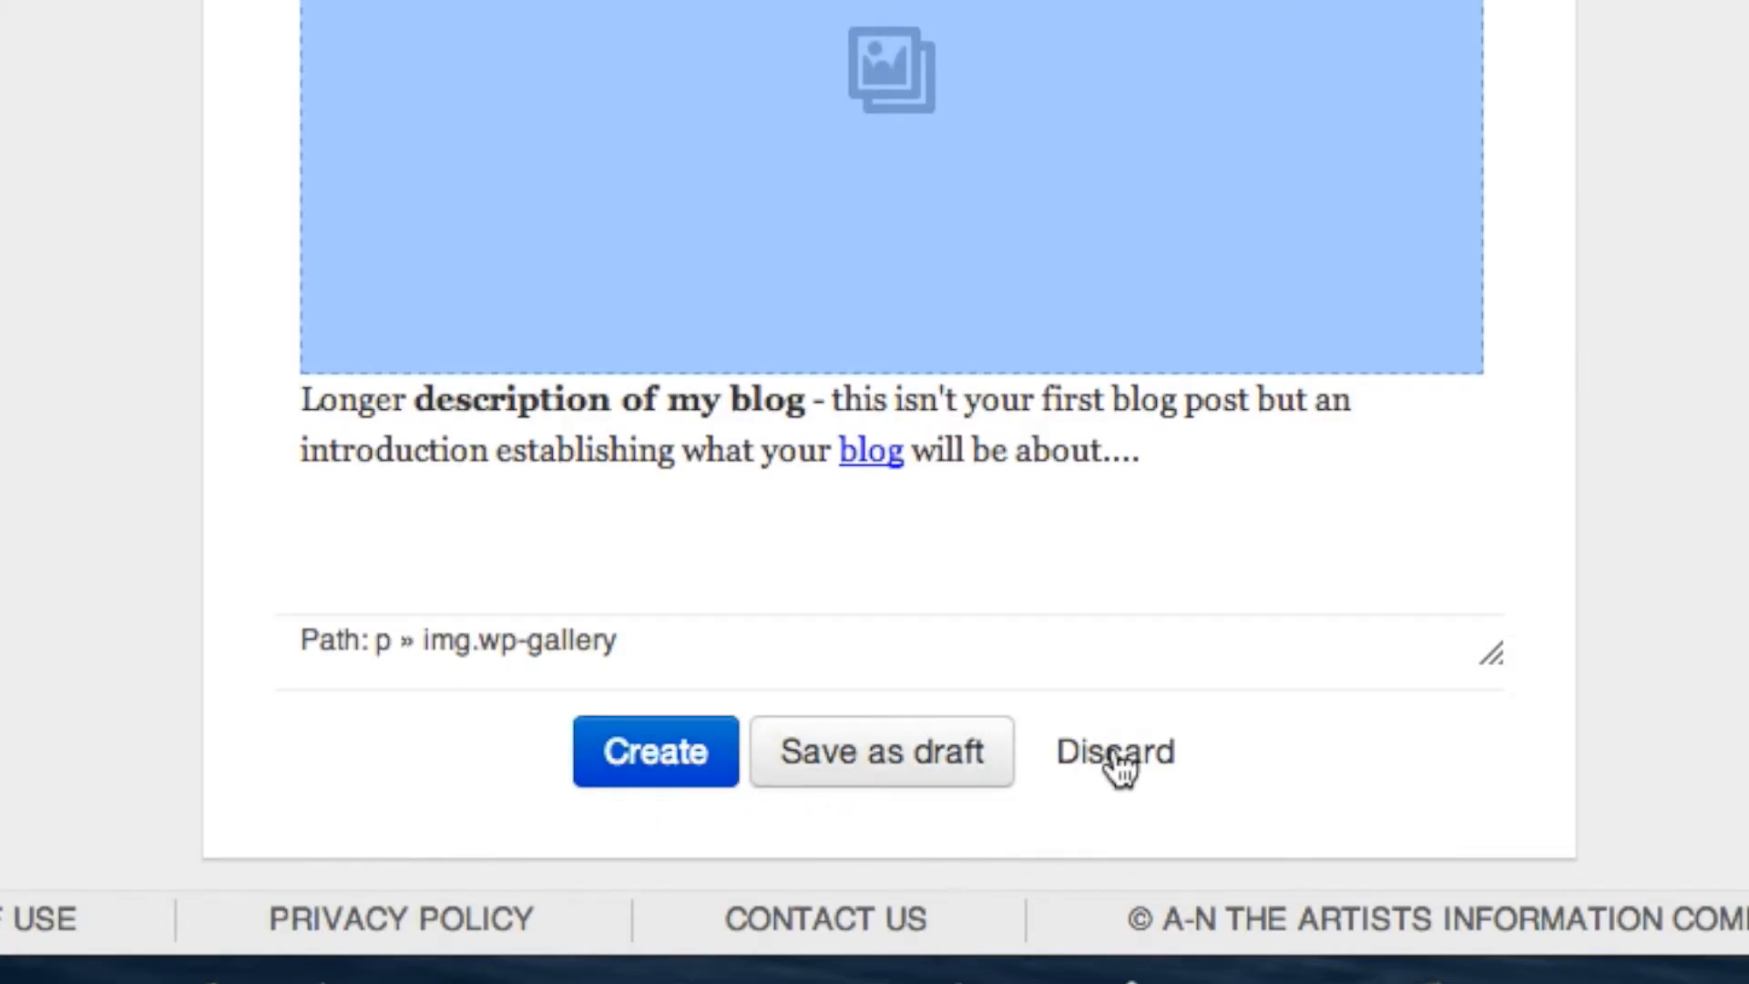
Publish the Cathedral Residency blog and start a new blog post in it.
click(654, 764)
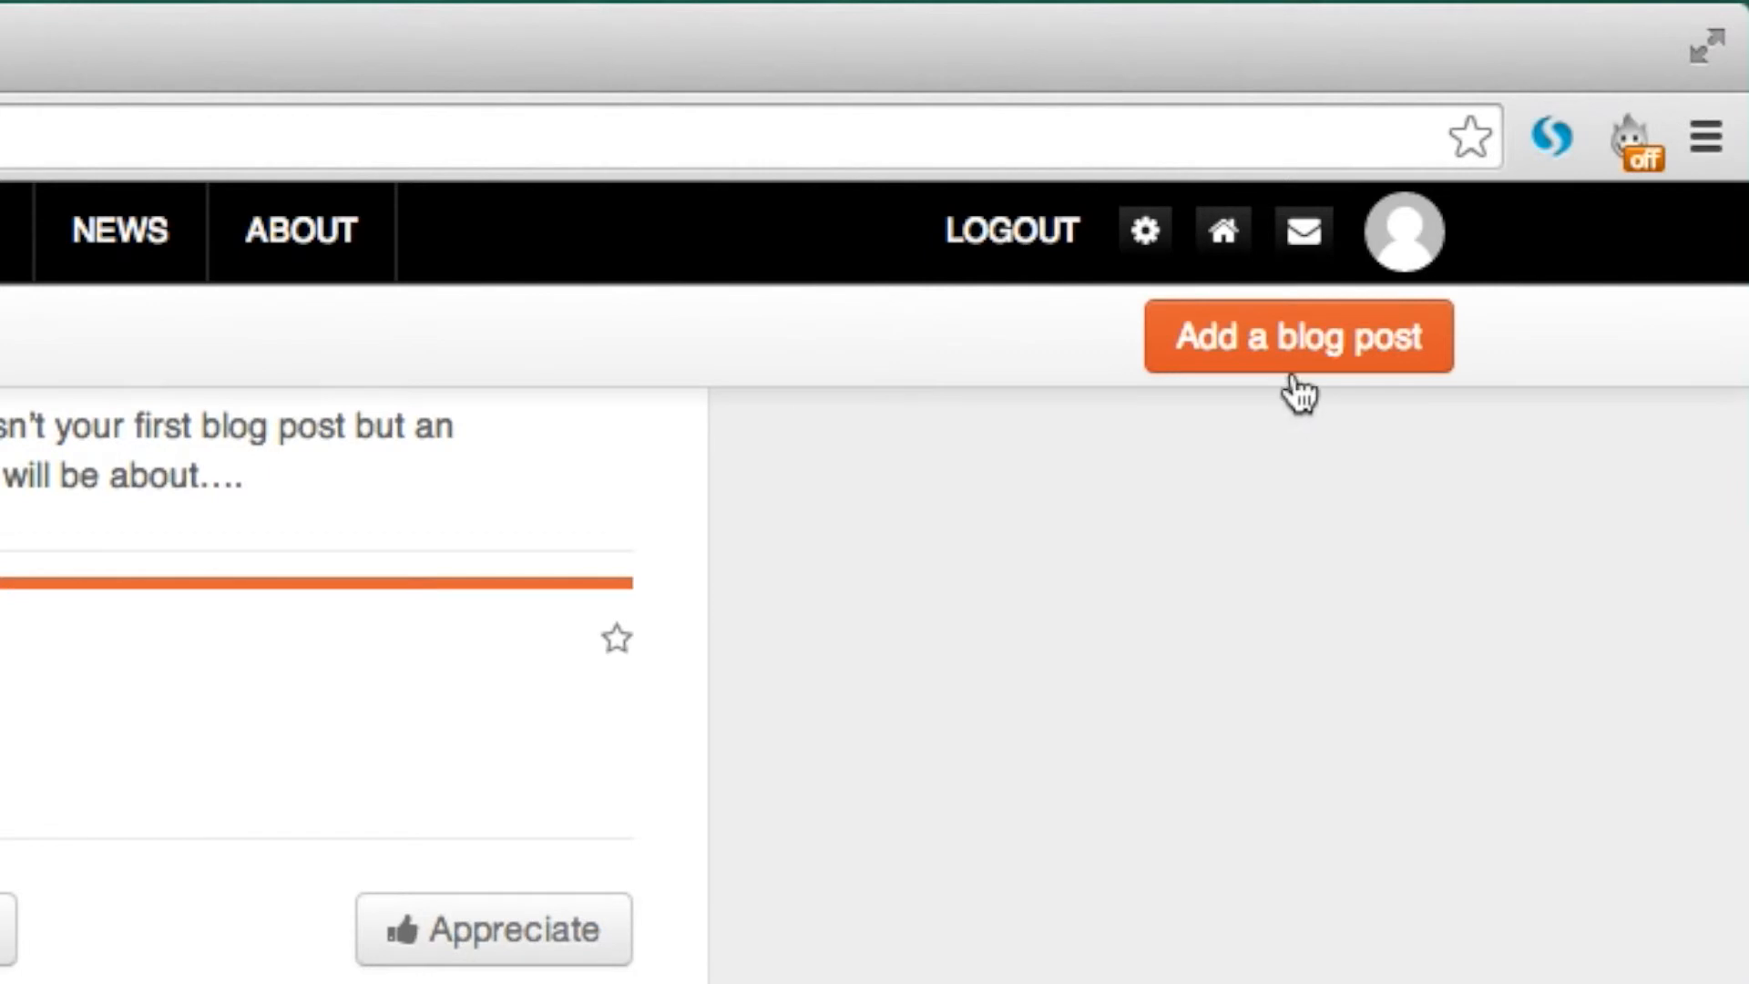
click(1290, 368)
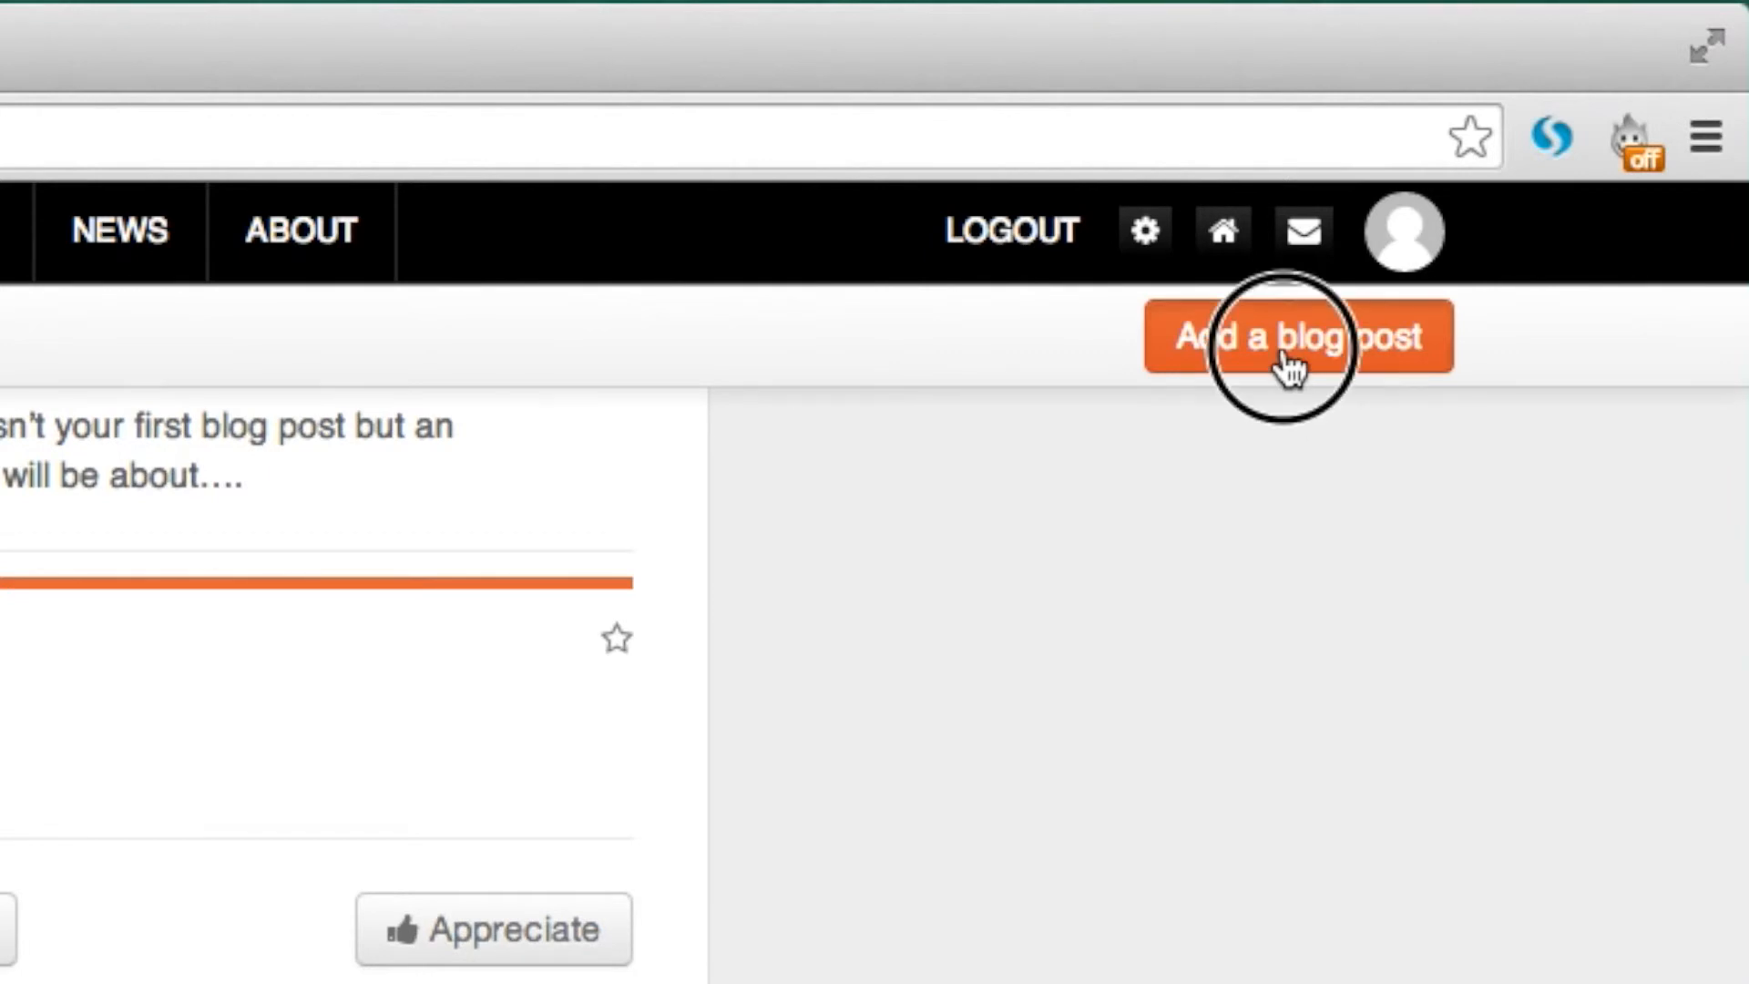
Title the blog post "Starting out" and tag it "residency, video,".
click(519, 405)
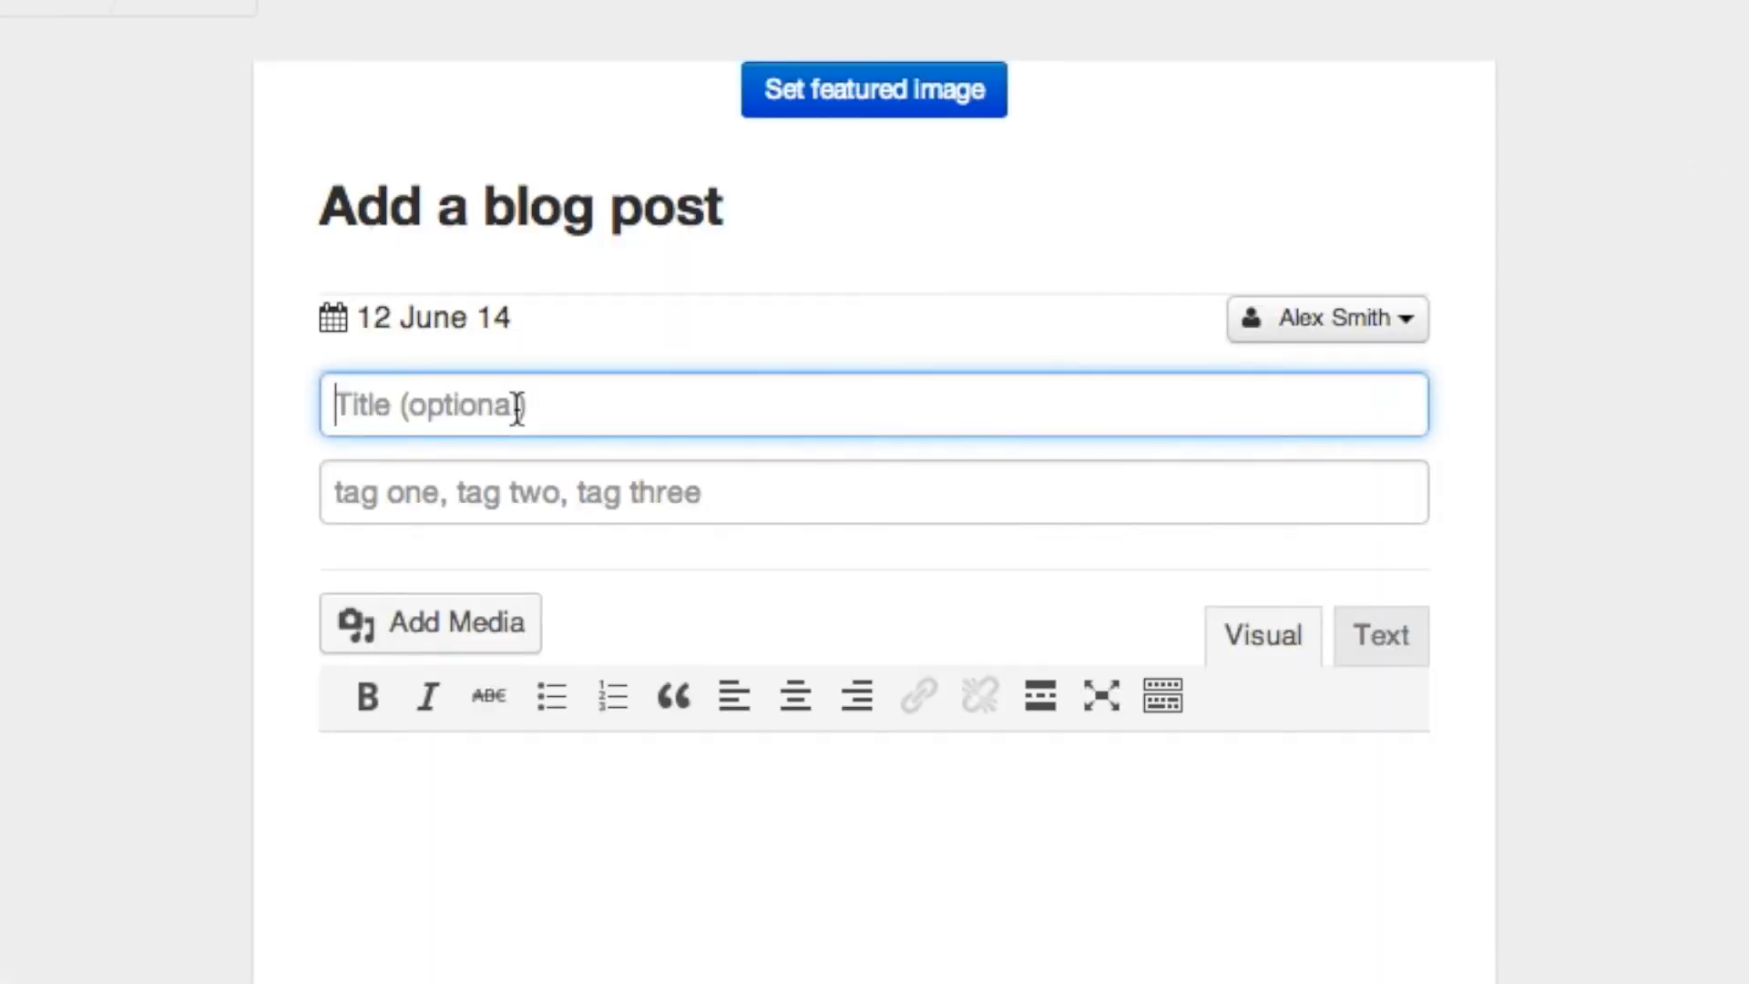
text(Starting our)
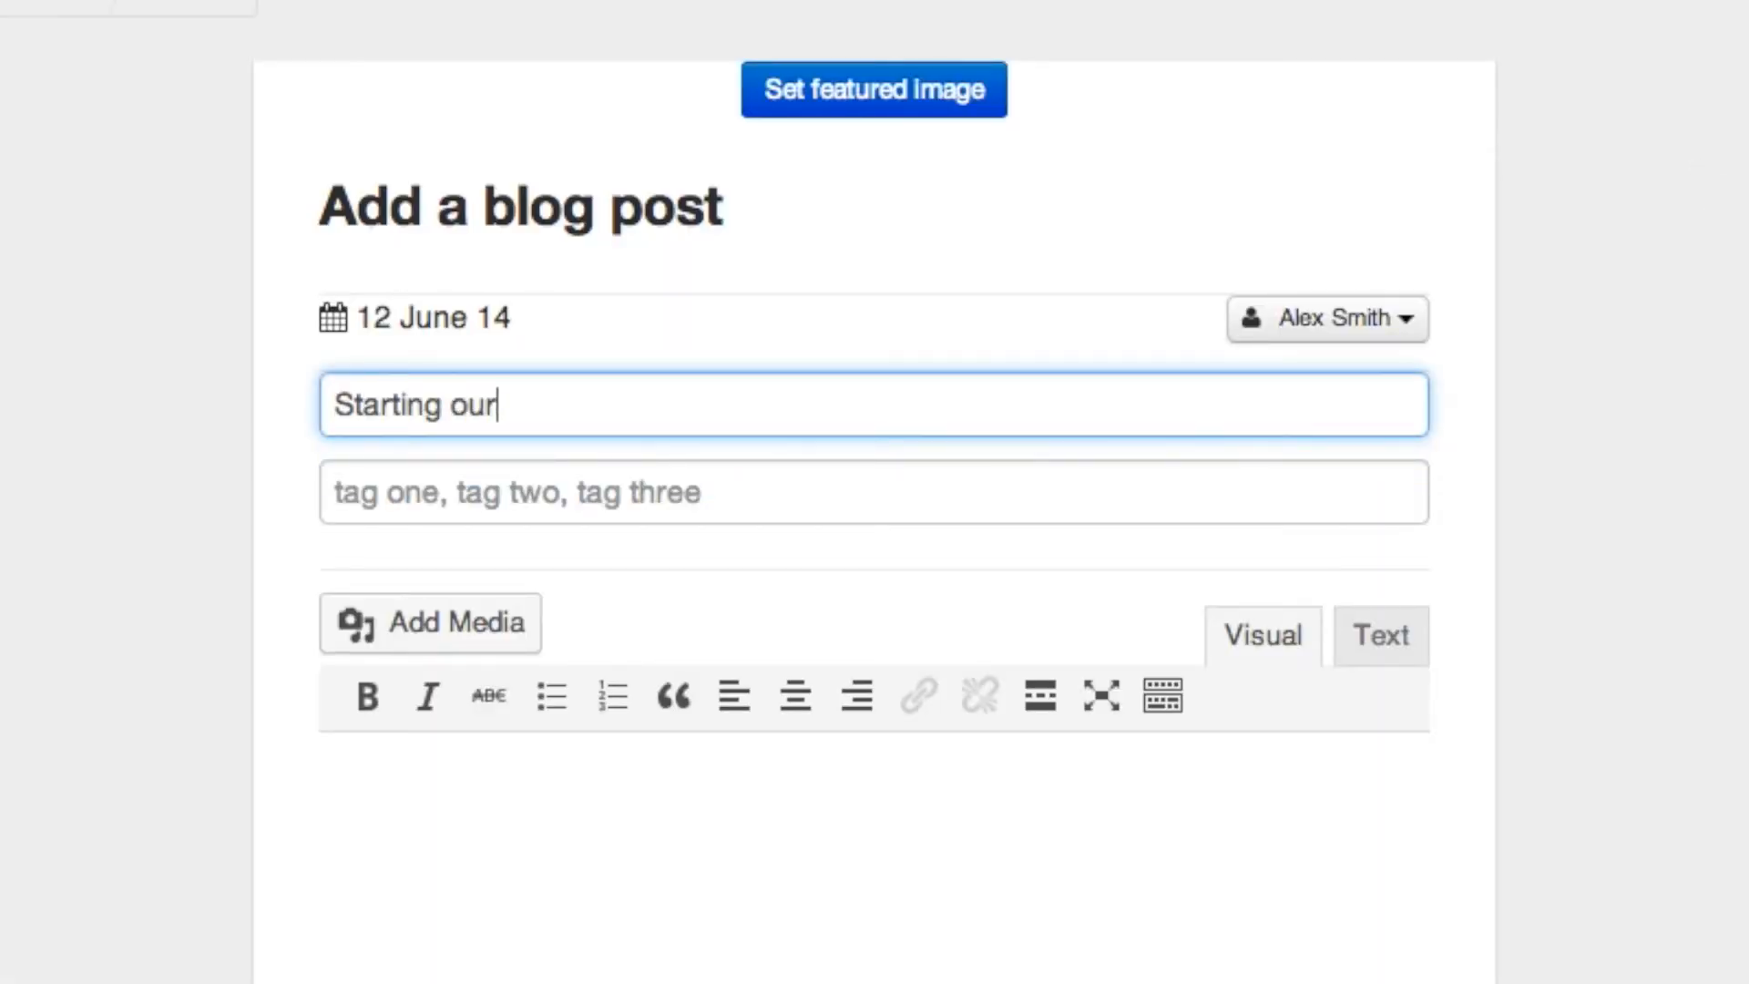
key(BackSpace)
text(t)
click(411, 478)
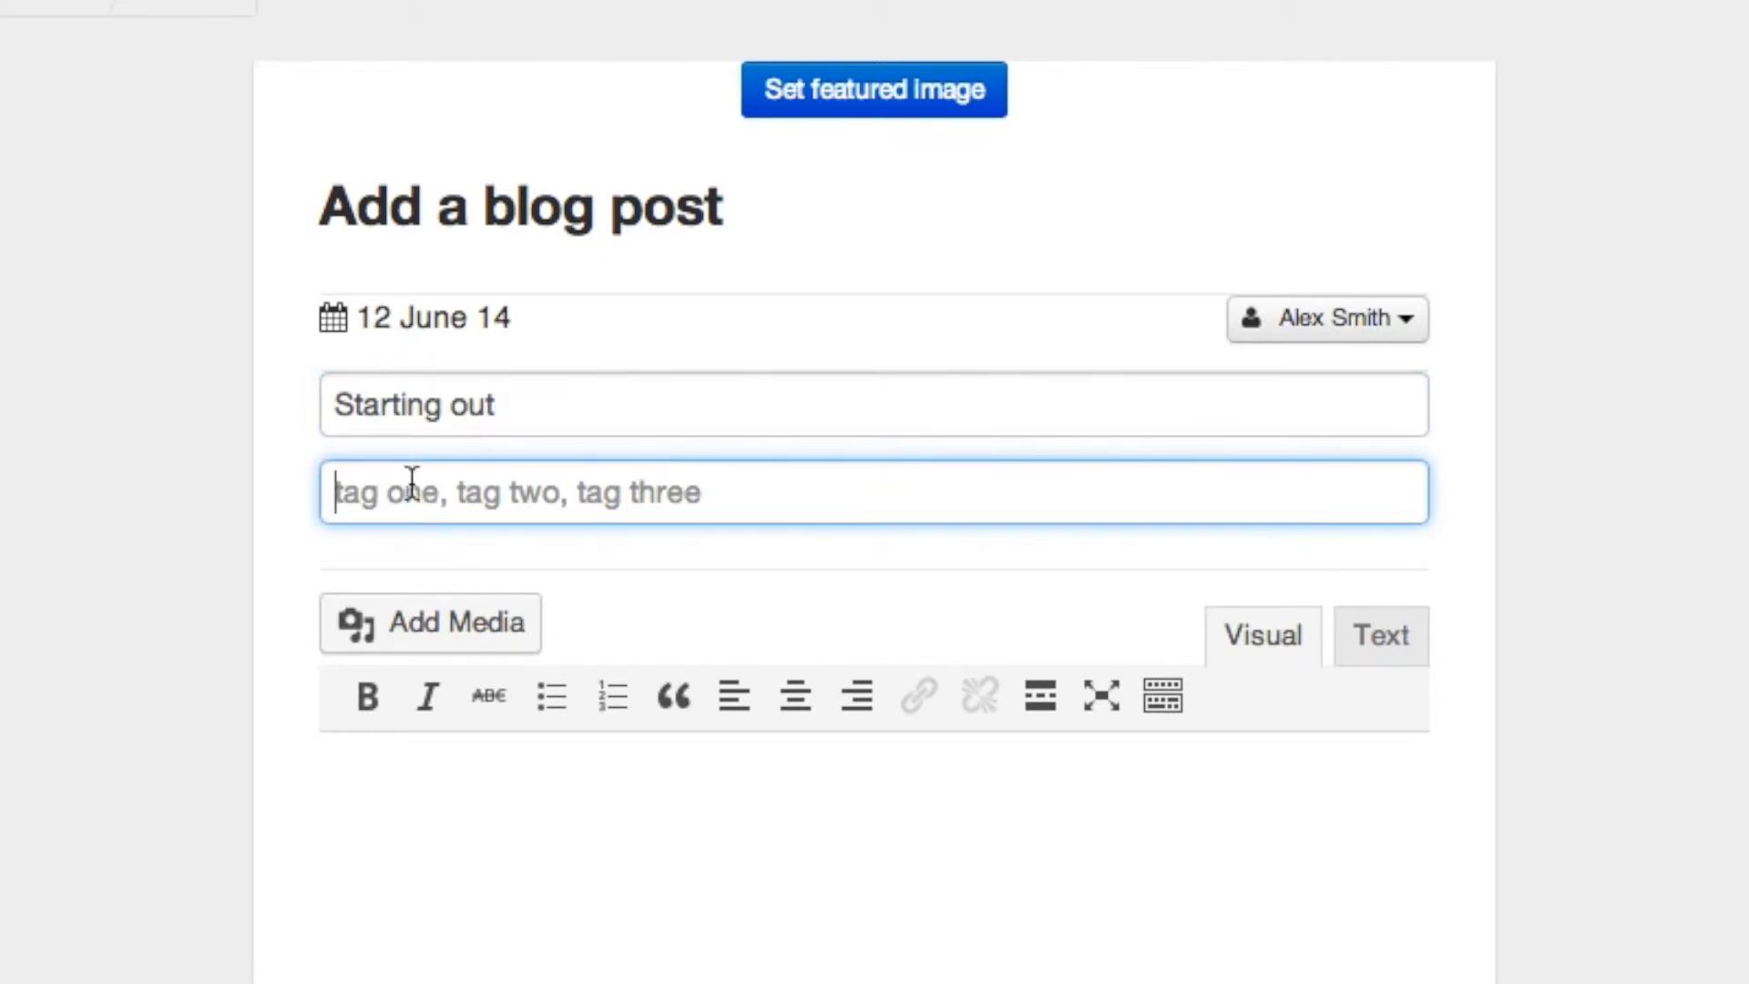
text(residency)
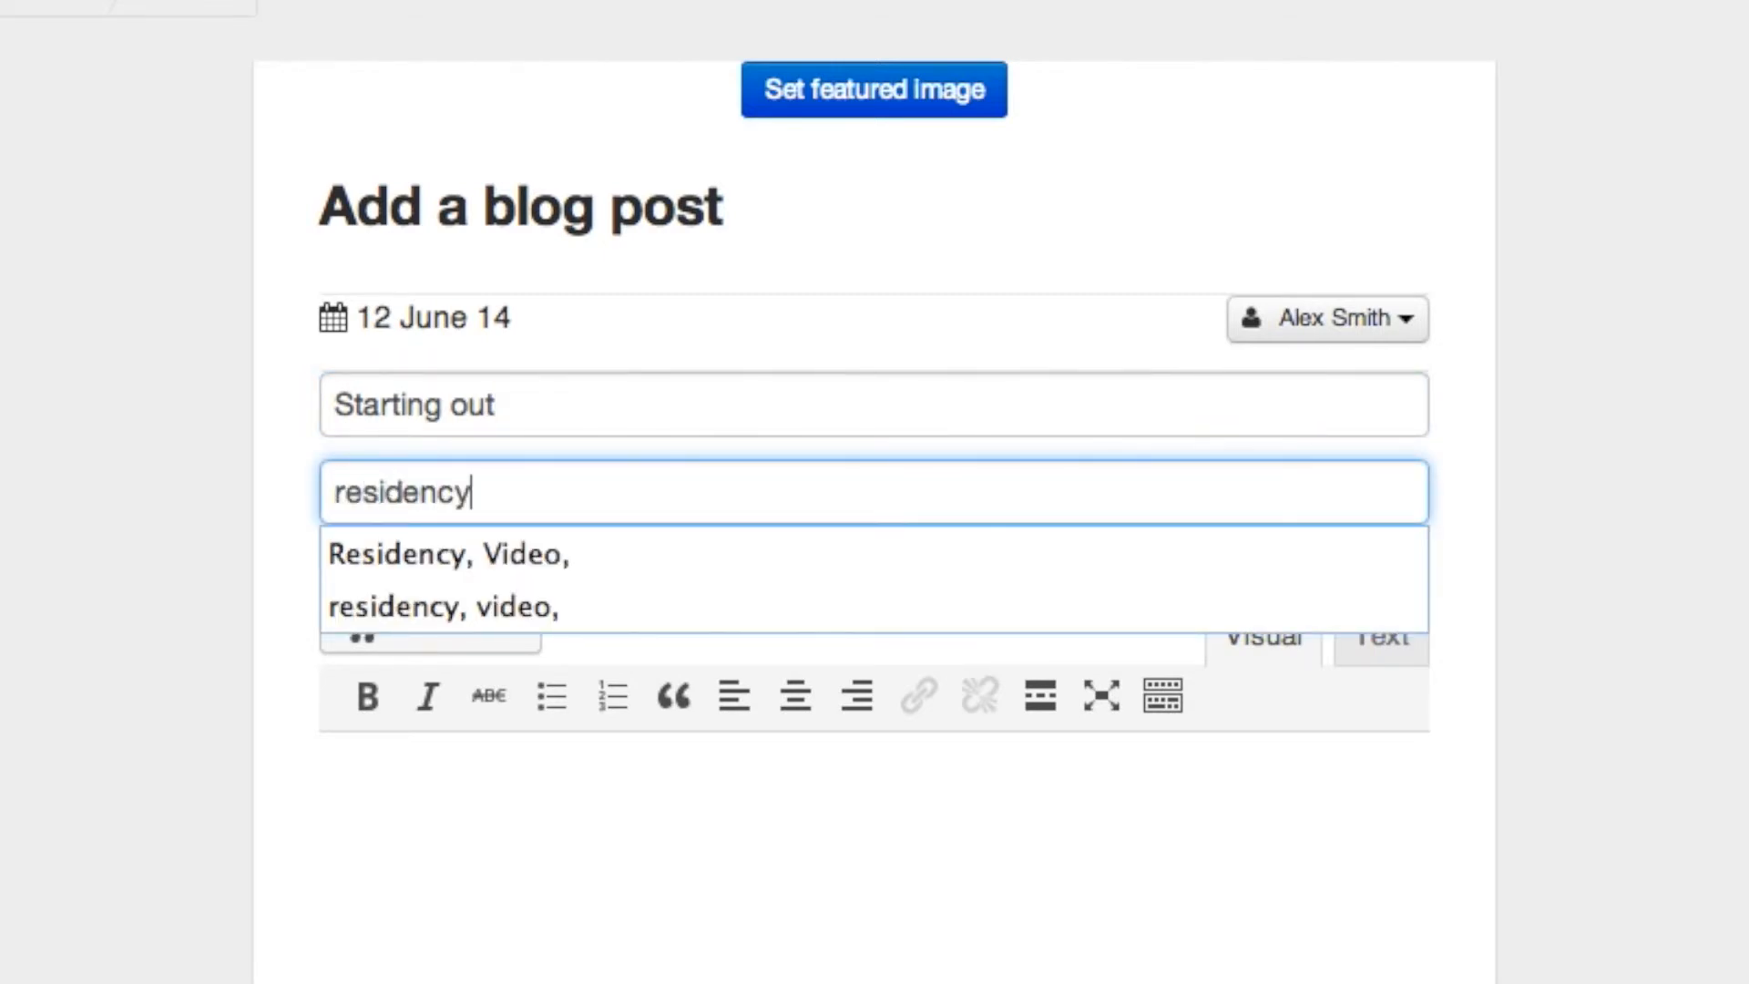
text(, video,)
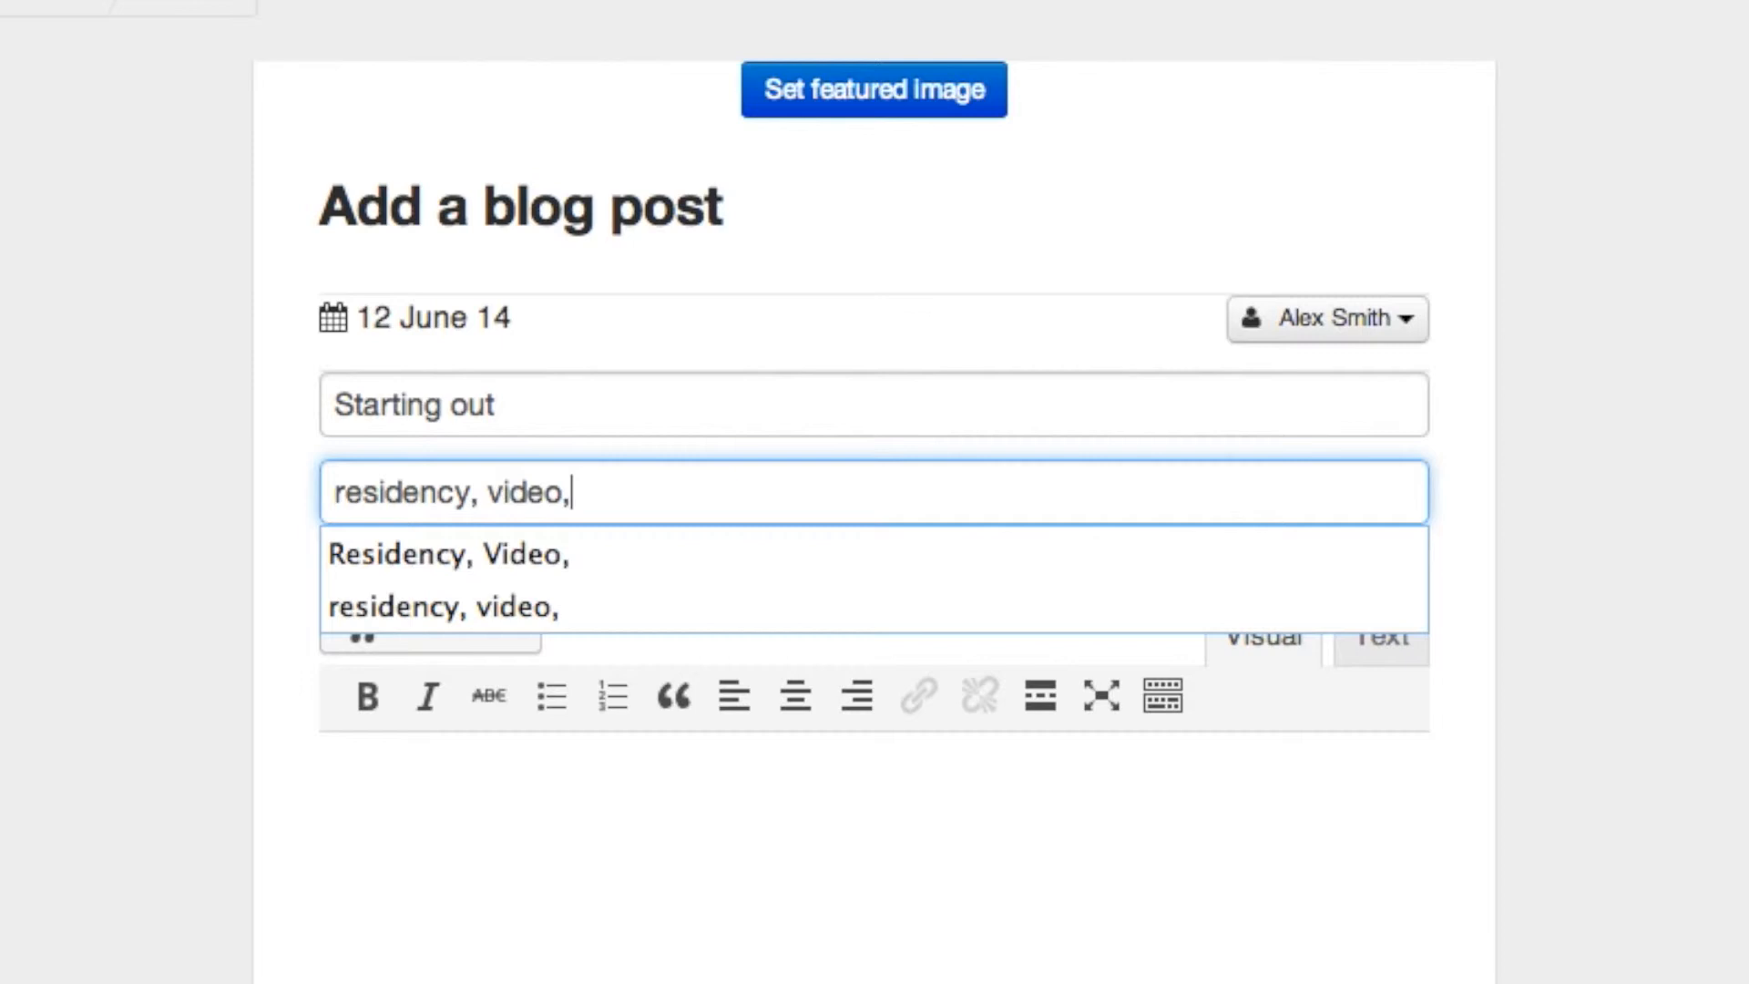
Write "Type straight into text field...." in the body of the blog post.
click(405, 829)
text(Type s)
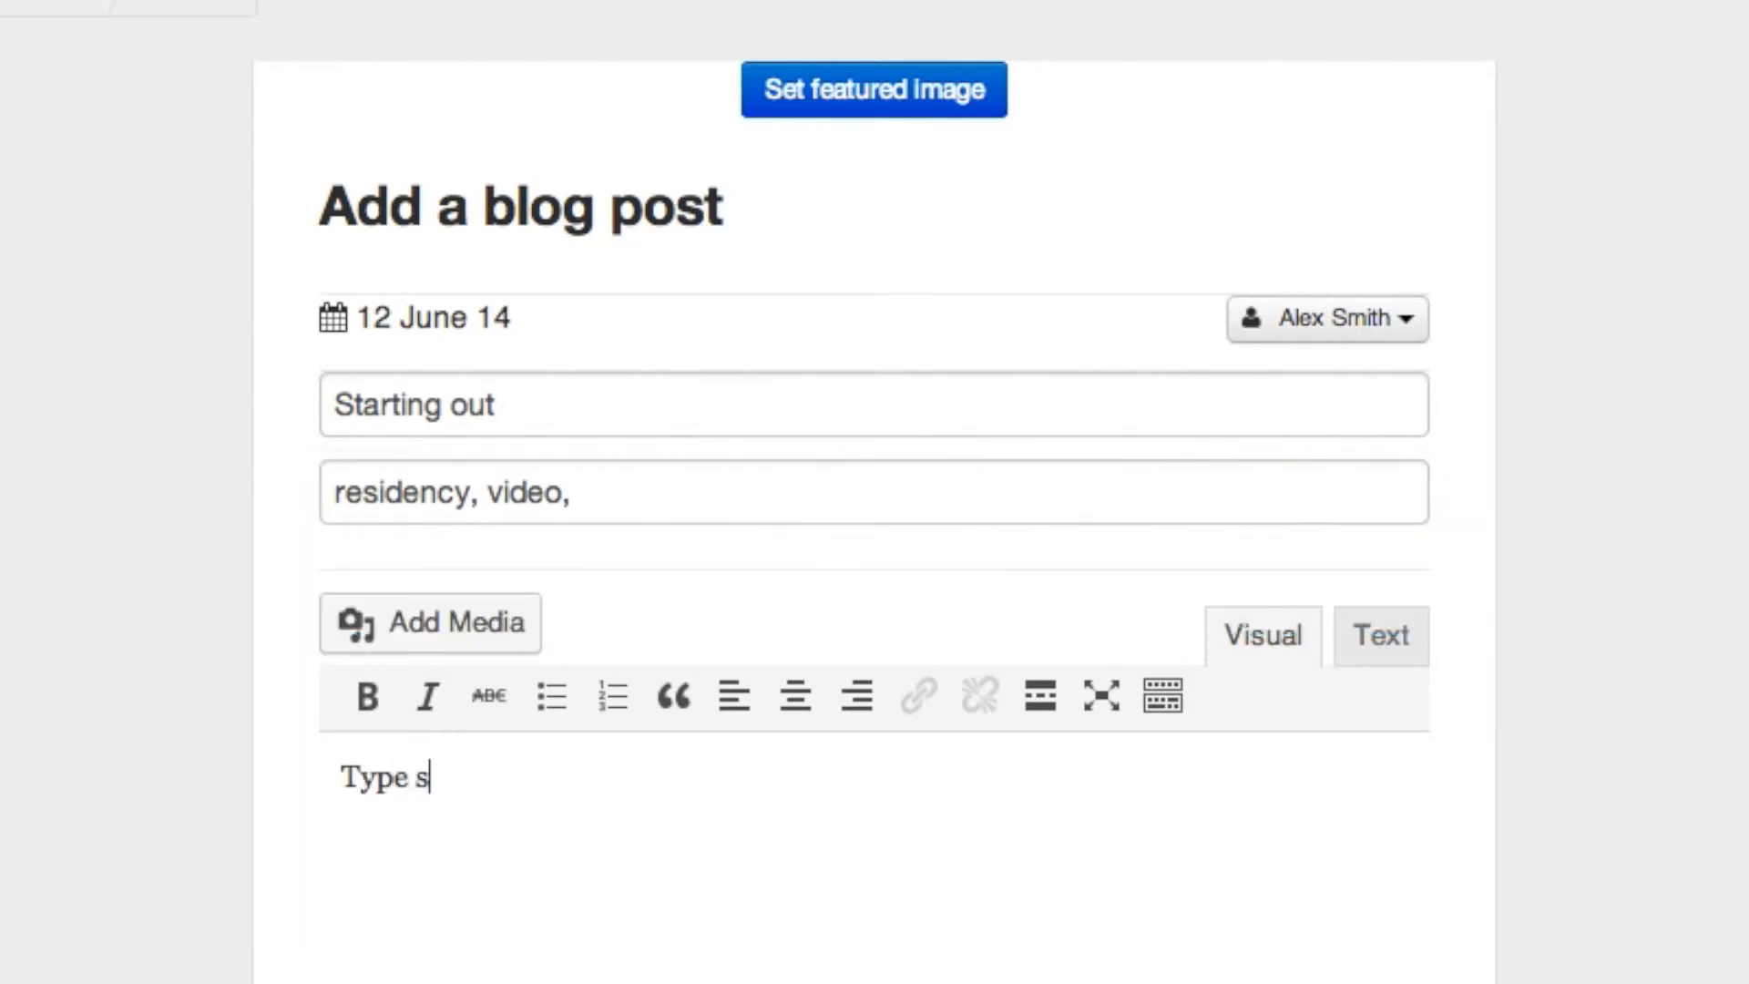
text(traight into text field.)
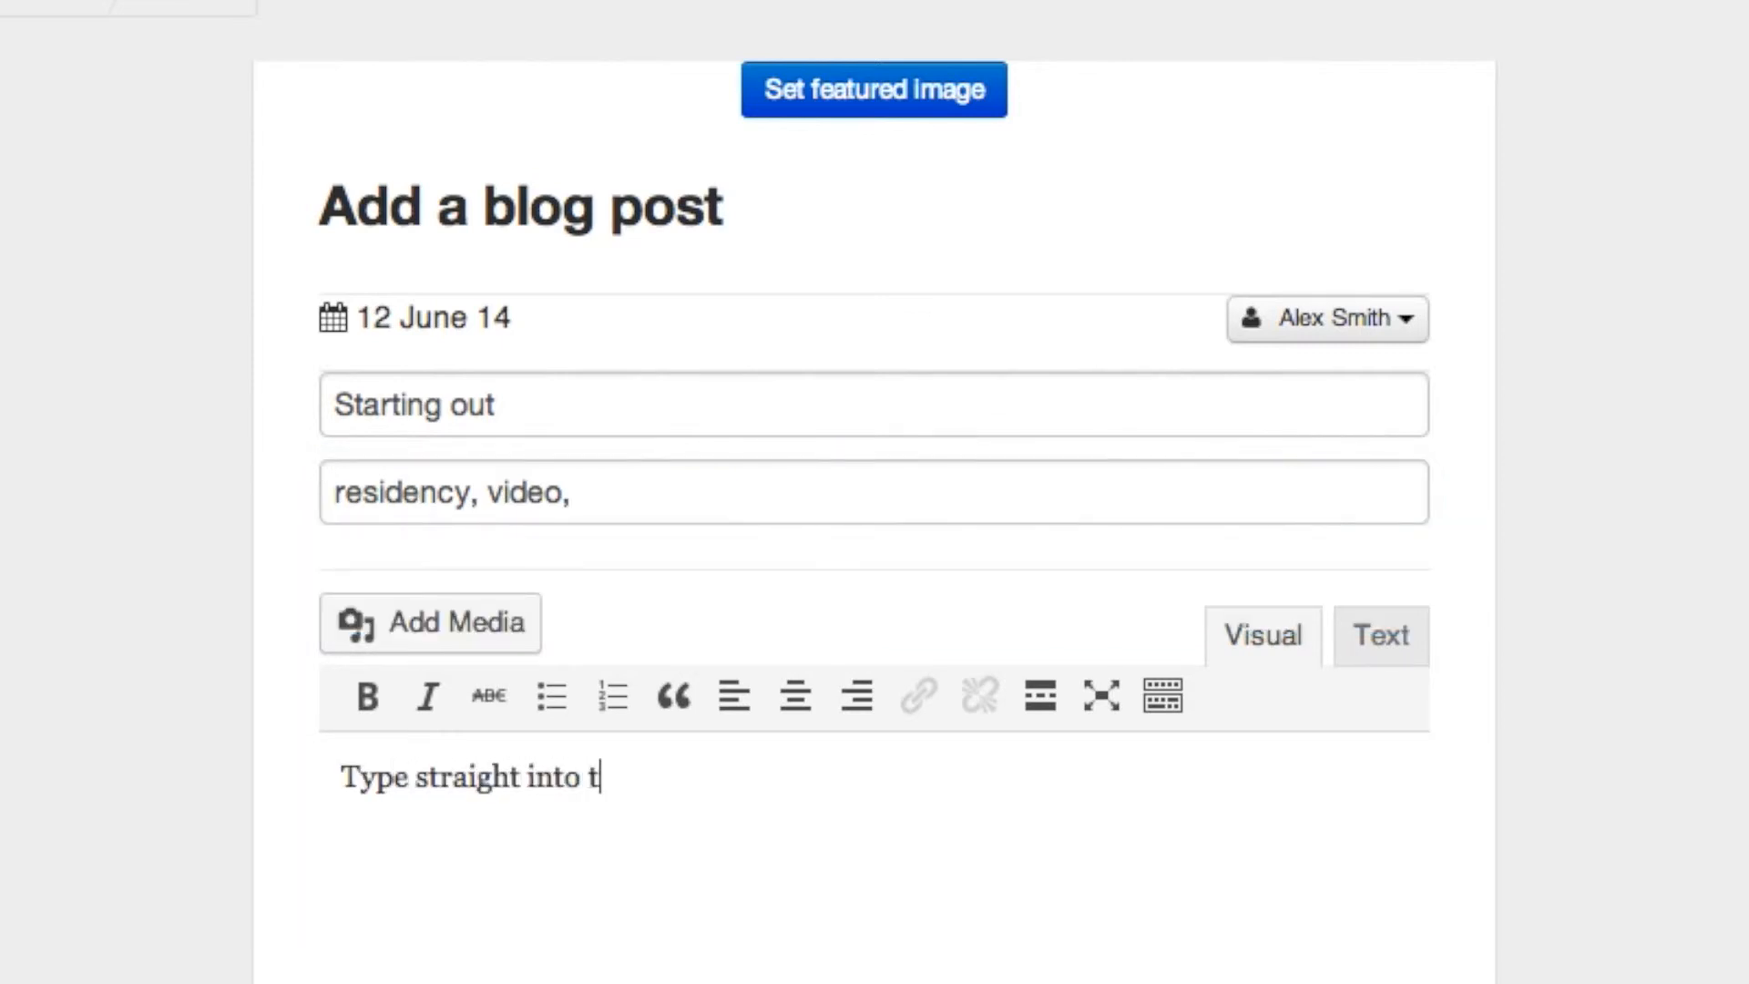
text(...)
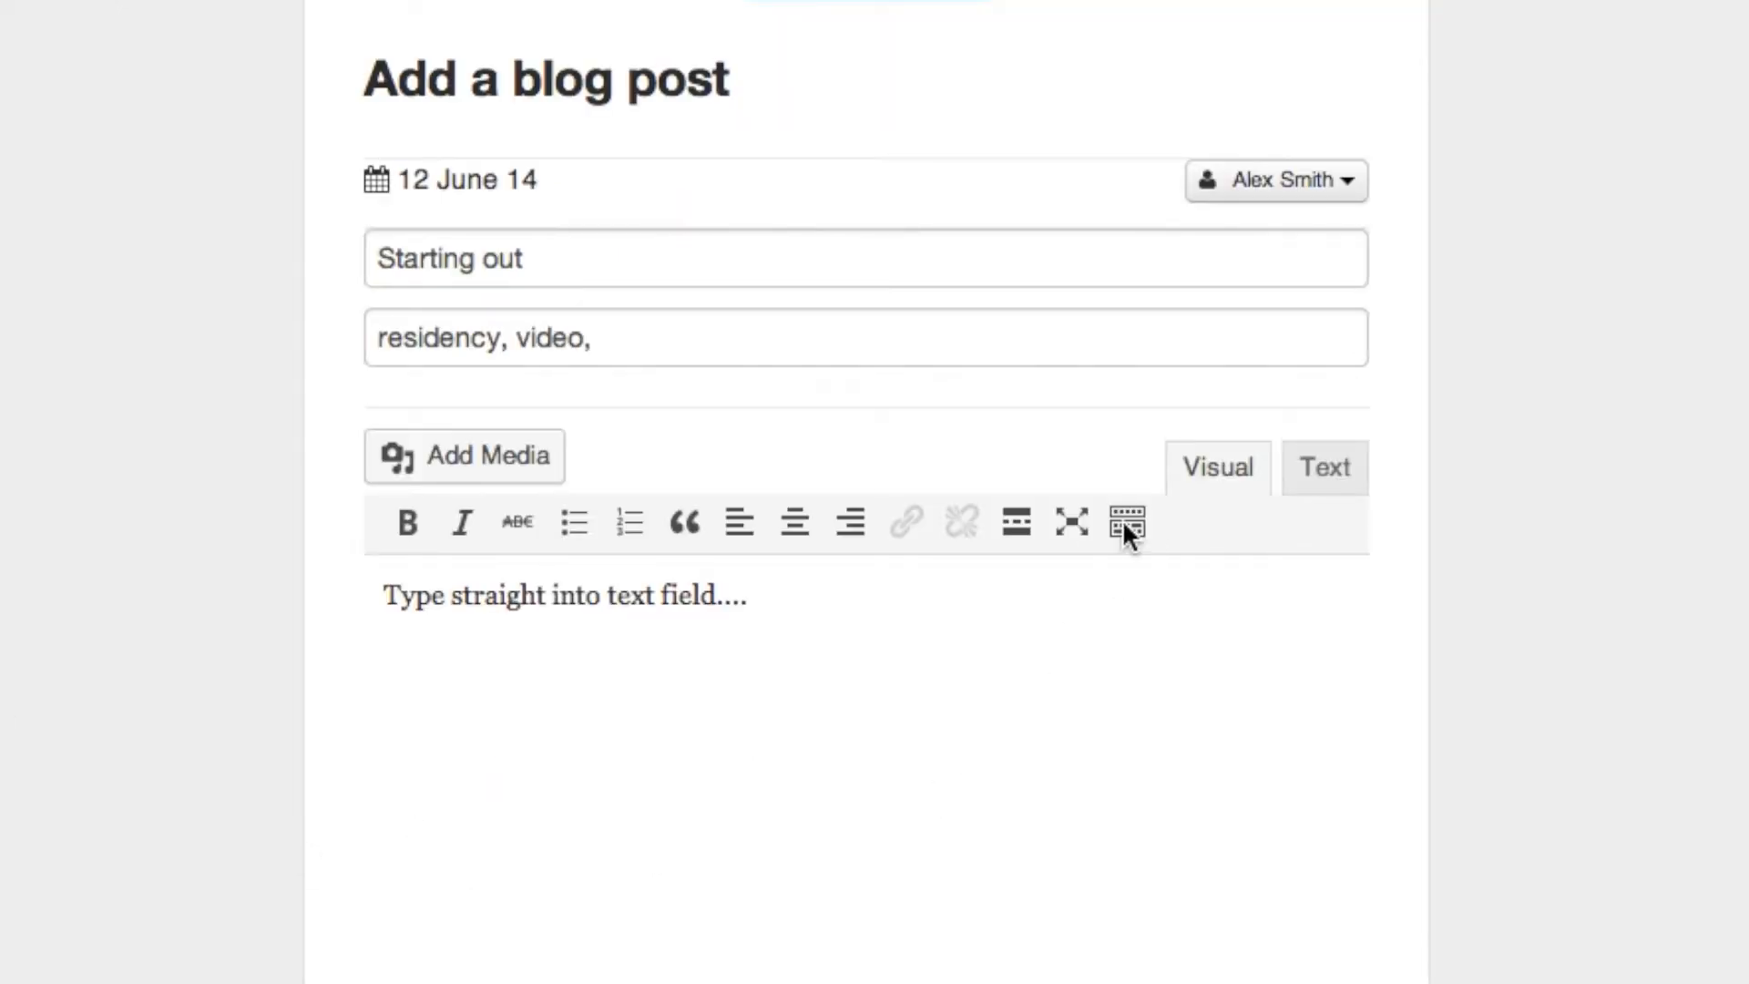
Insert the paragraph from "Lorem ipsum dolor sit amet" to "id est laborum" as plain text before the existing body text, keeping linebreaks.
click(1127, 524)
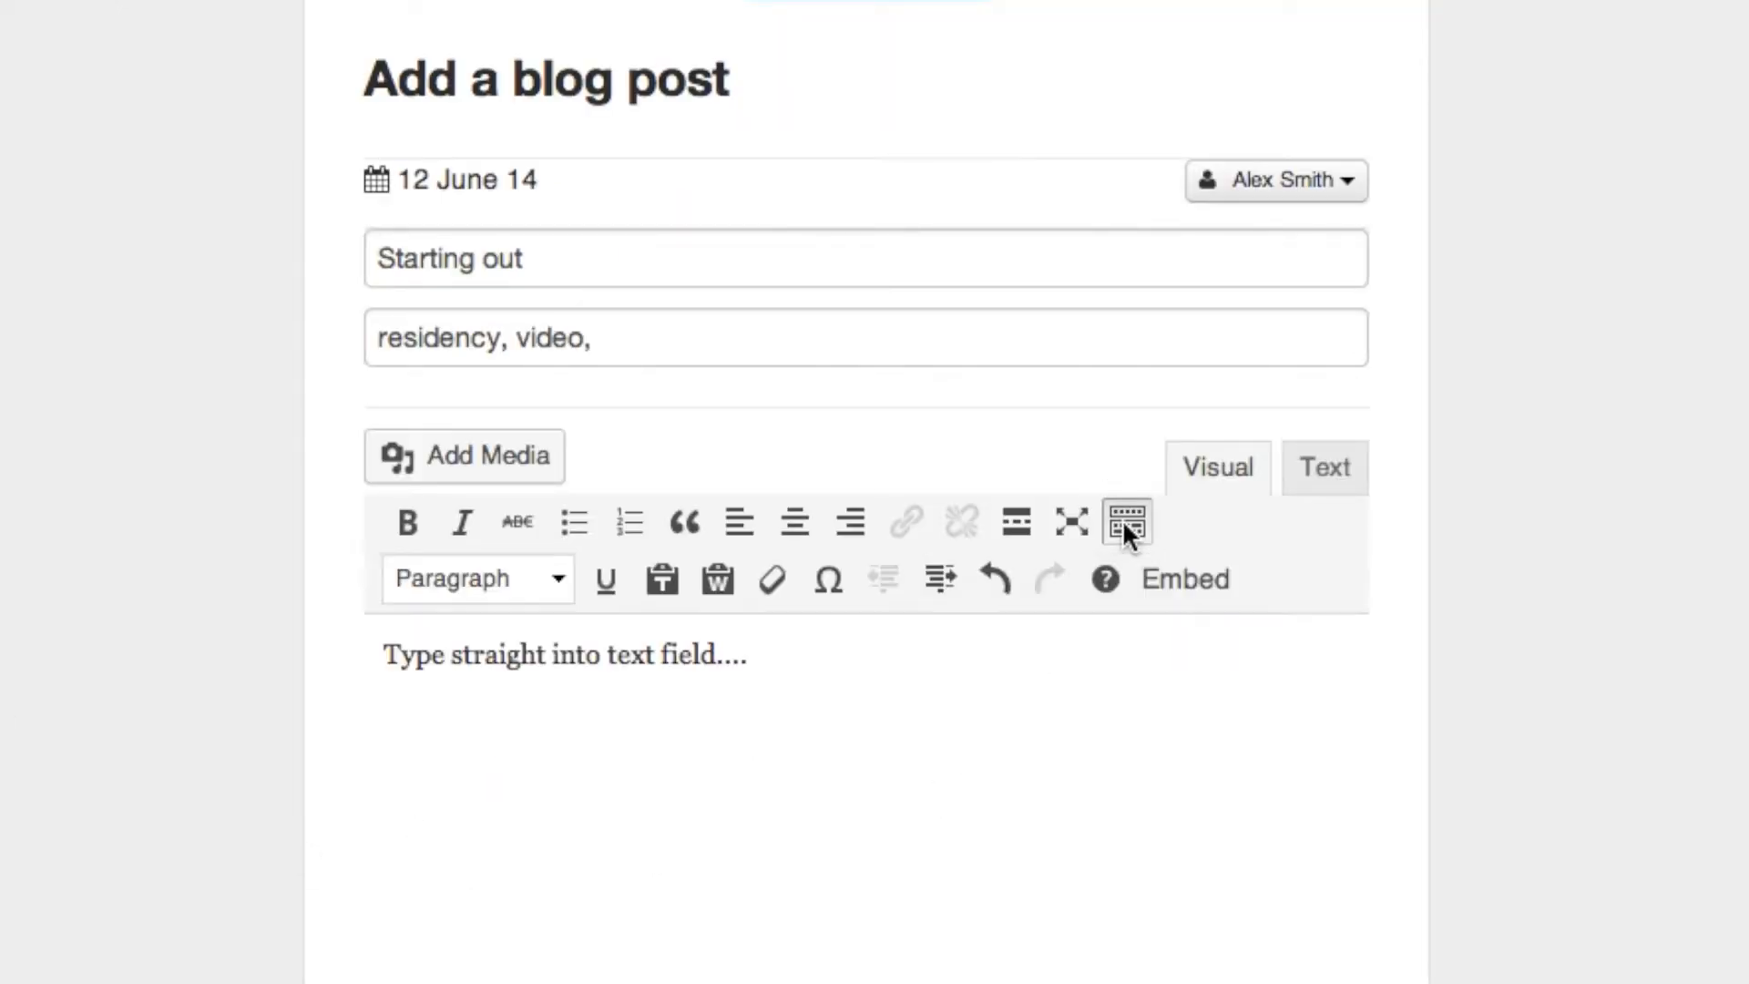
click(659, 577)
text(Lorem ipsum dolor sit amet, consectetur adipisicing elit, sed do eiusmod tempor incididunt ut labore et dolore magna aliqua. Ut enim ad minim veniam, quis nostrud exercitation ullamco laboris nisi ut aliquip ex ea commodo consequat. Duis aute irure dolor in reprehenderit in voluptate velit esse cillum dolore eu fugiat nulla pariatur. Excepteur sint occaecat cupidatat non proident, sunt in culpa qui officia deserunt mollit anim id est laborum)
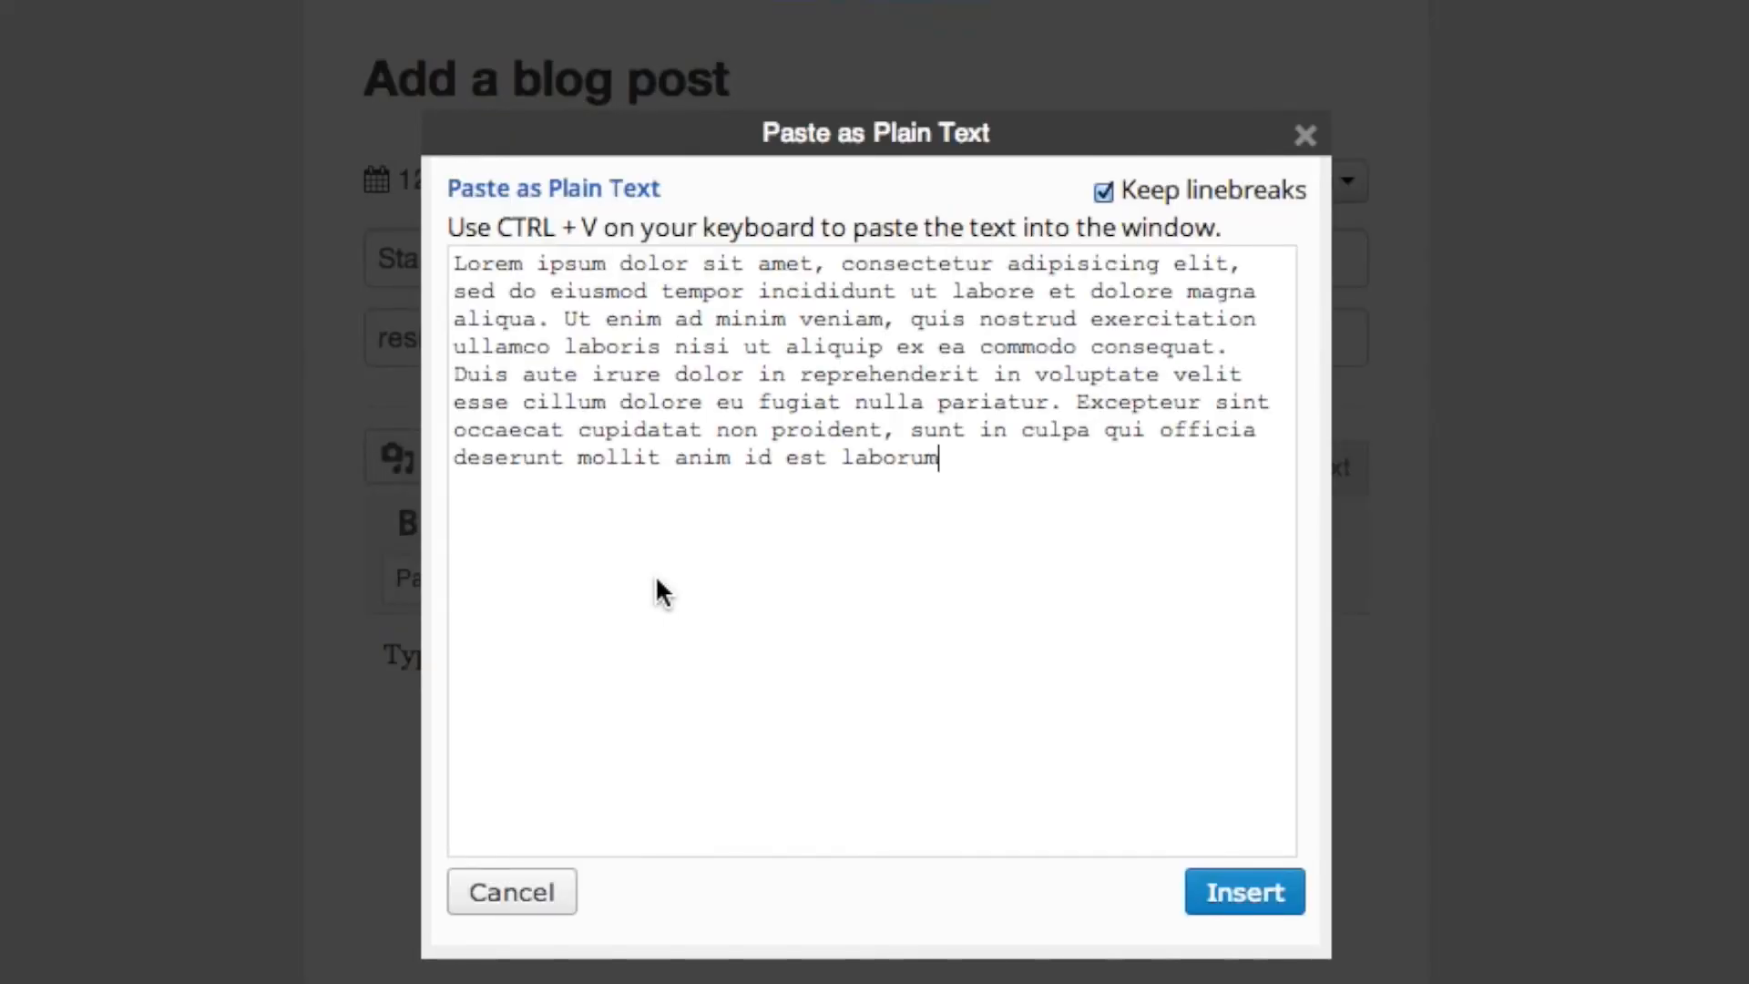
click(1231, 896)
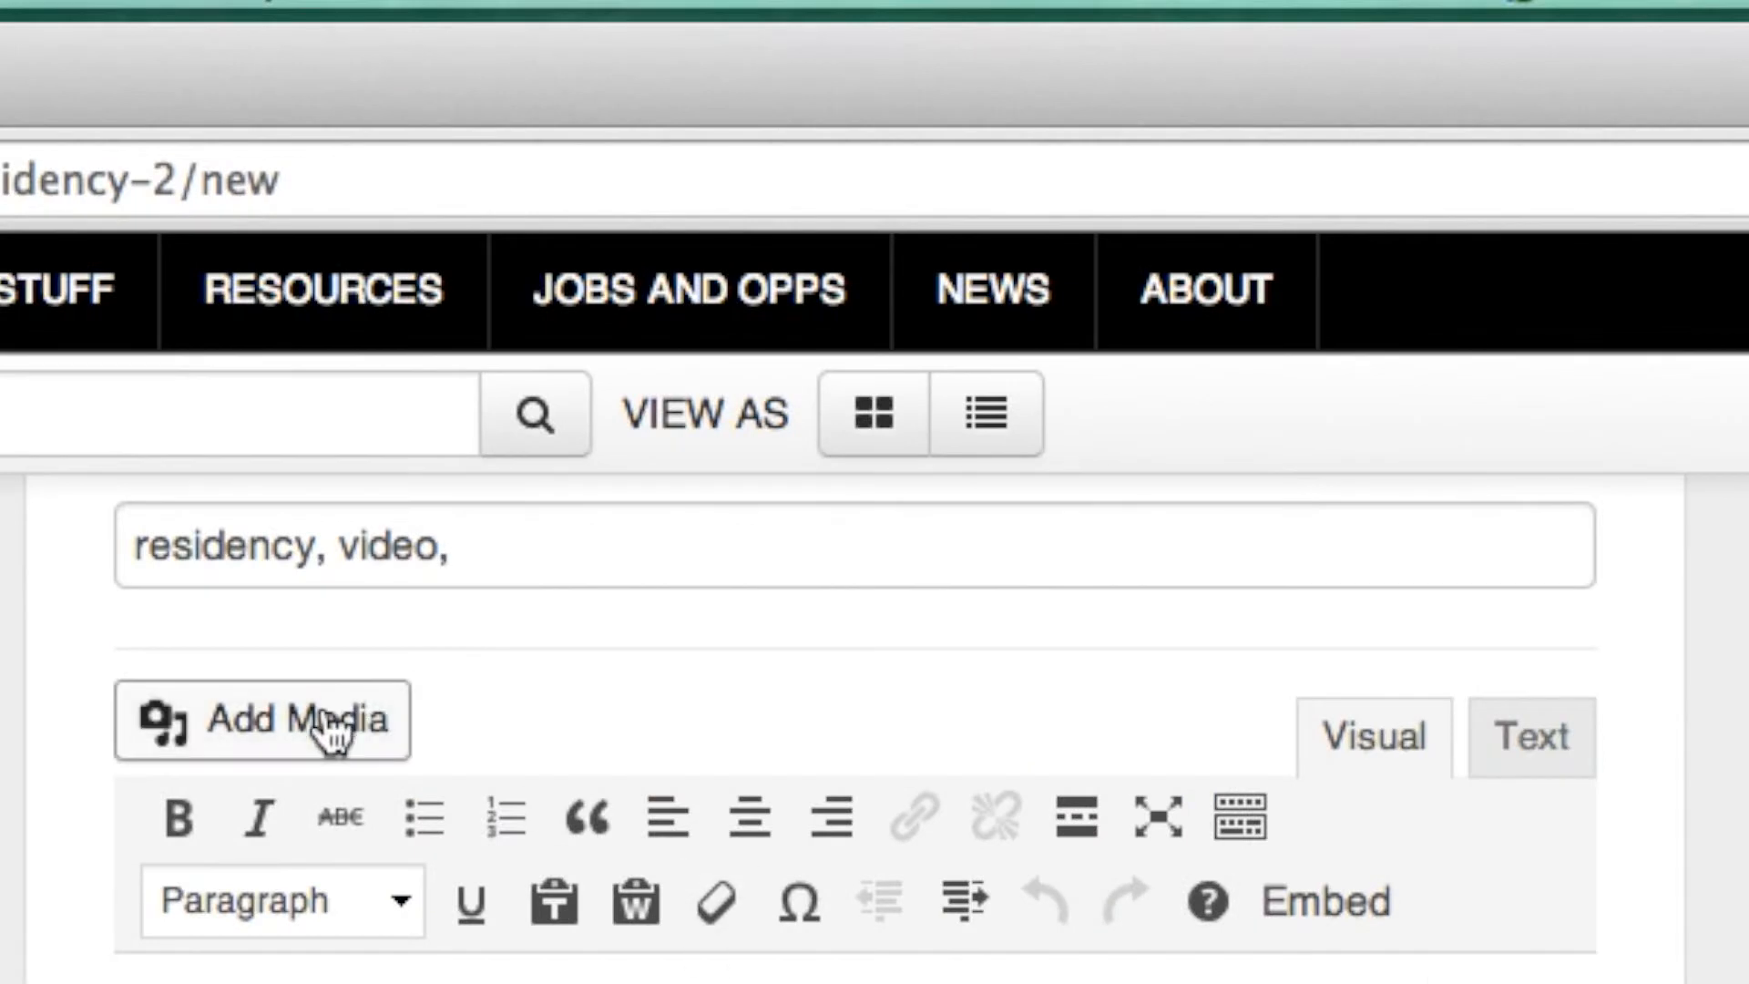
Insert a new gallery of the grand piano and camera photo and hand.jpg from the library images above the post text.
click(327, 720)
click(384, 288)
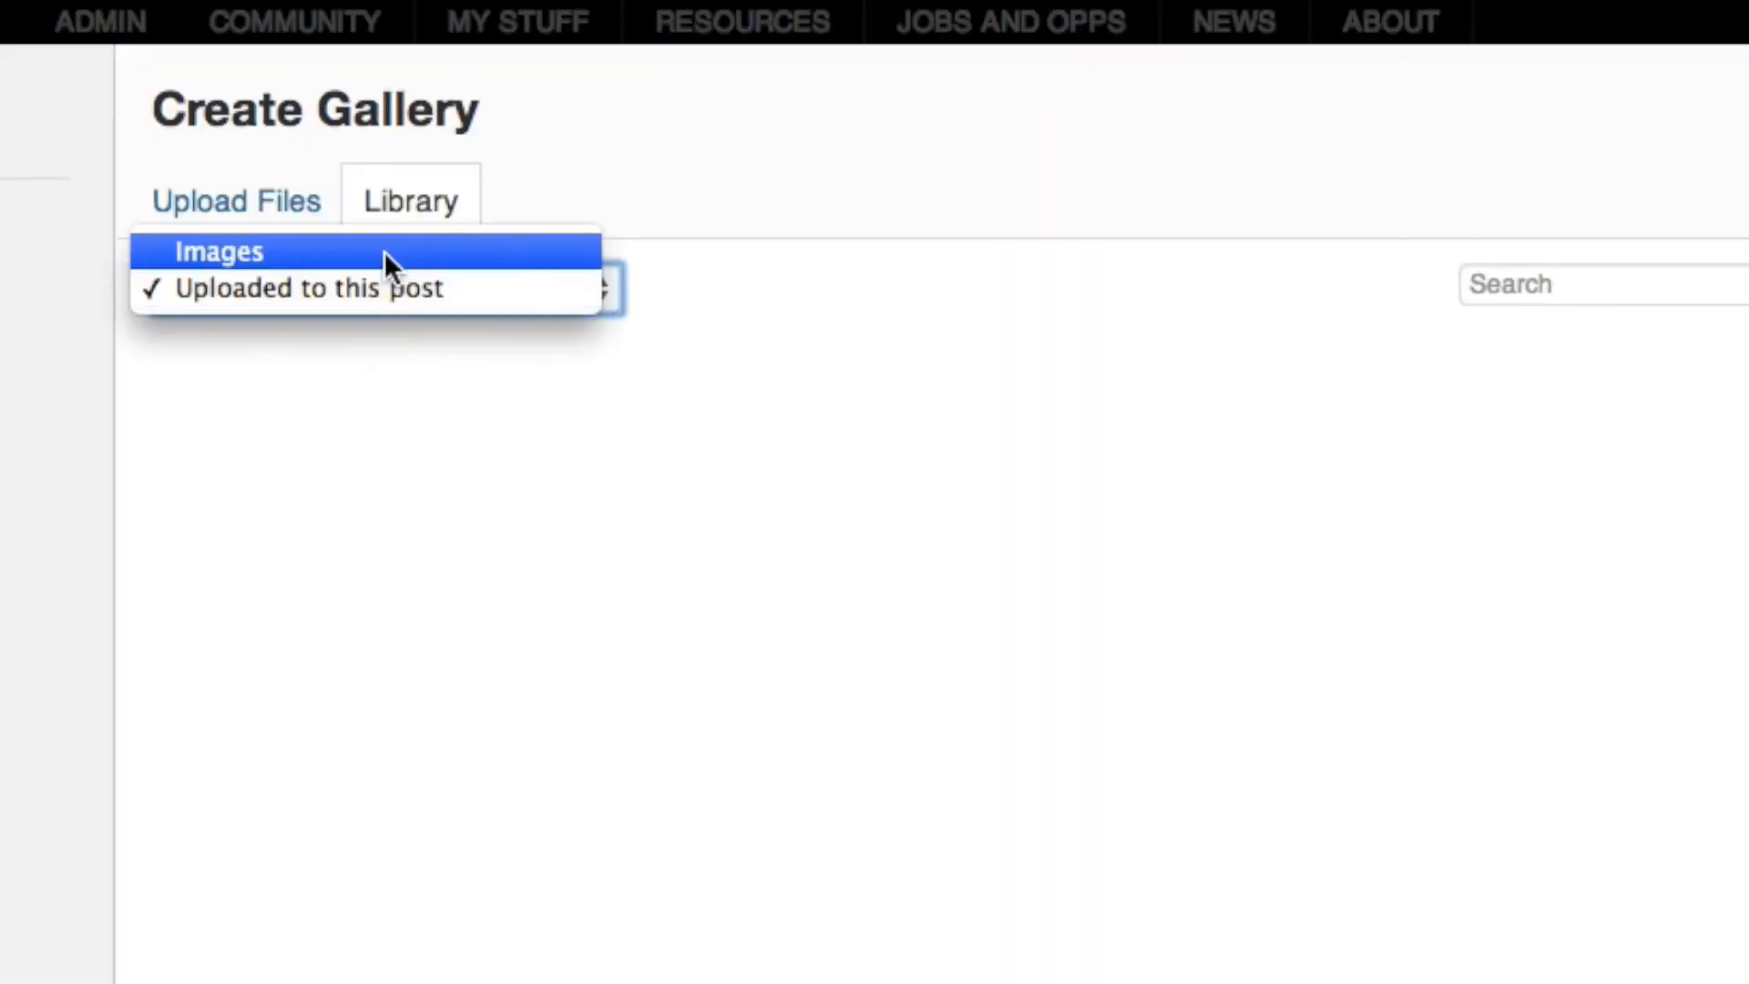
click(385, 251)
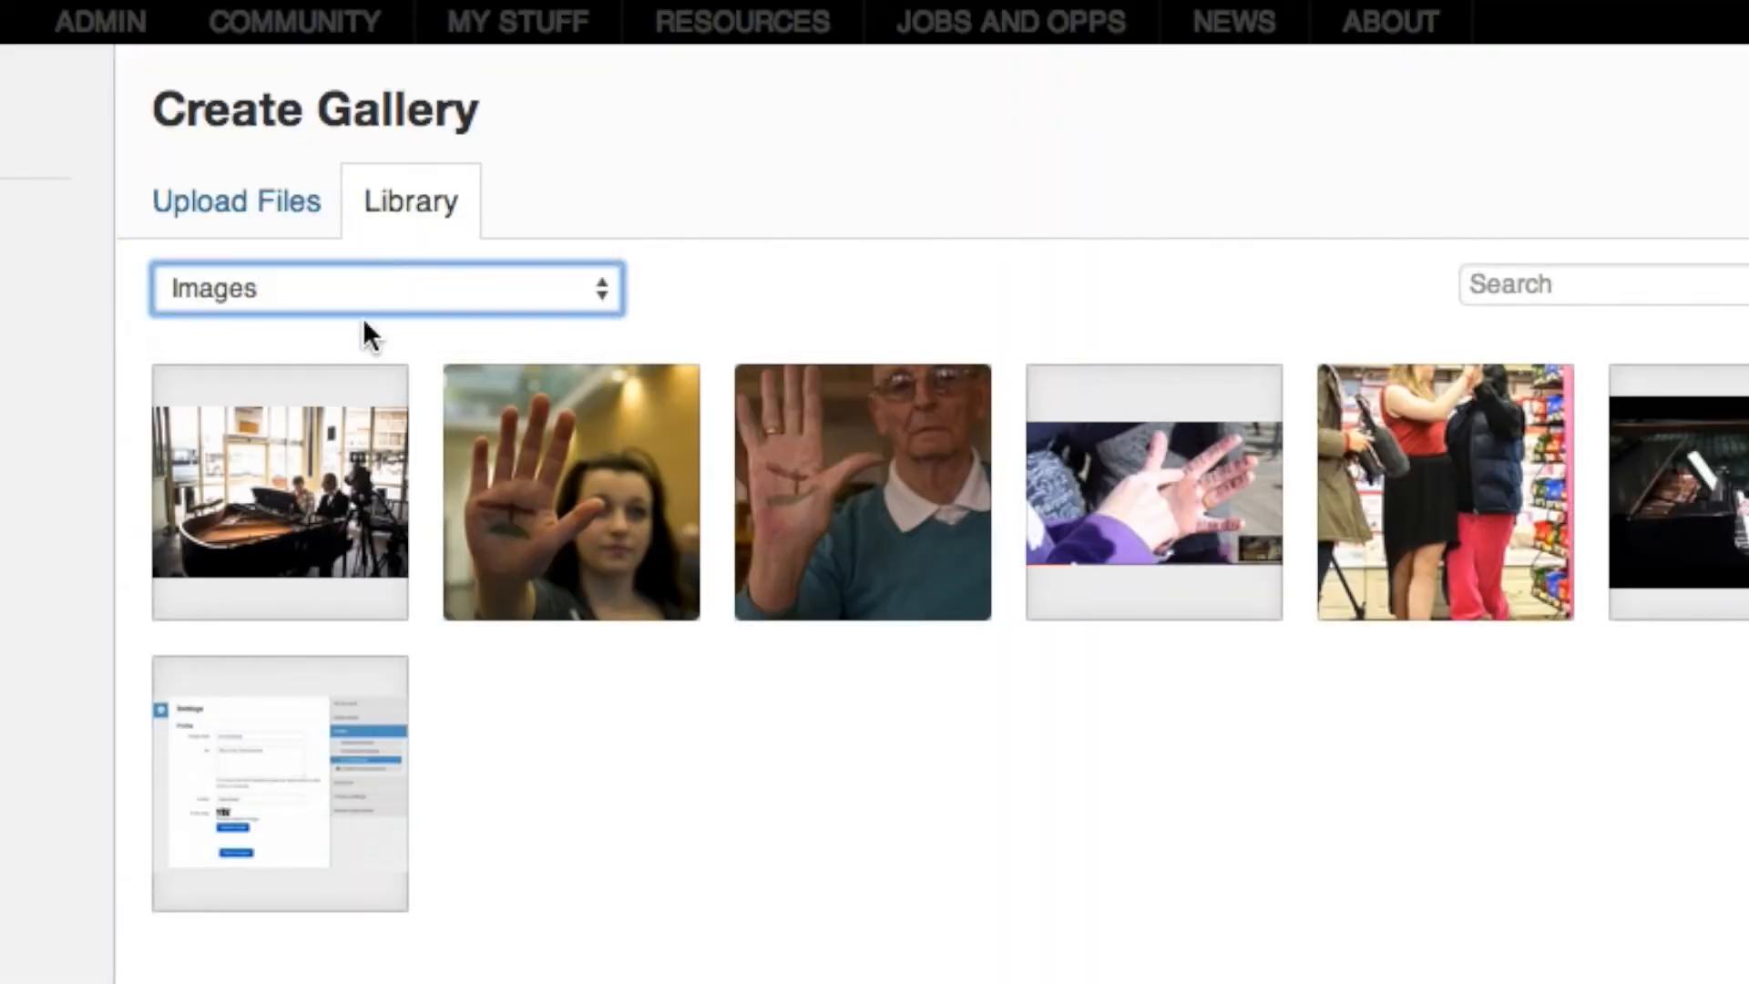
click(338, 526)
click(1146, 510)
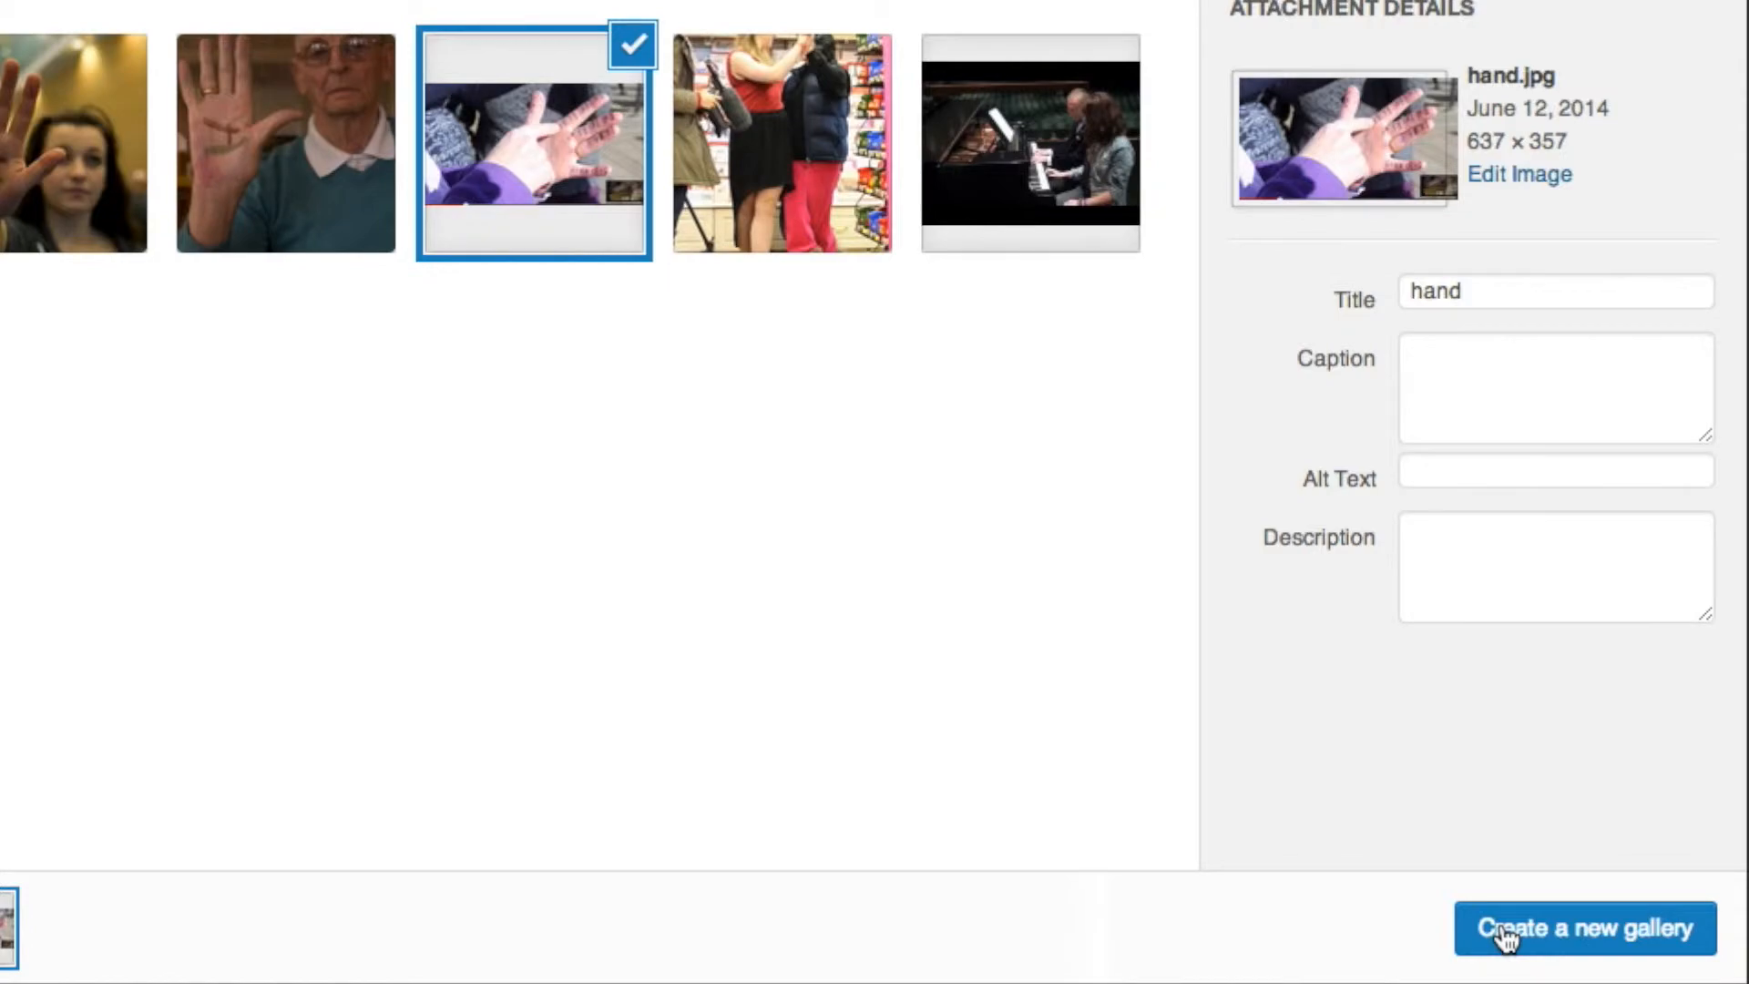
click(1509, 937)
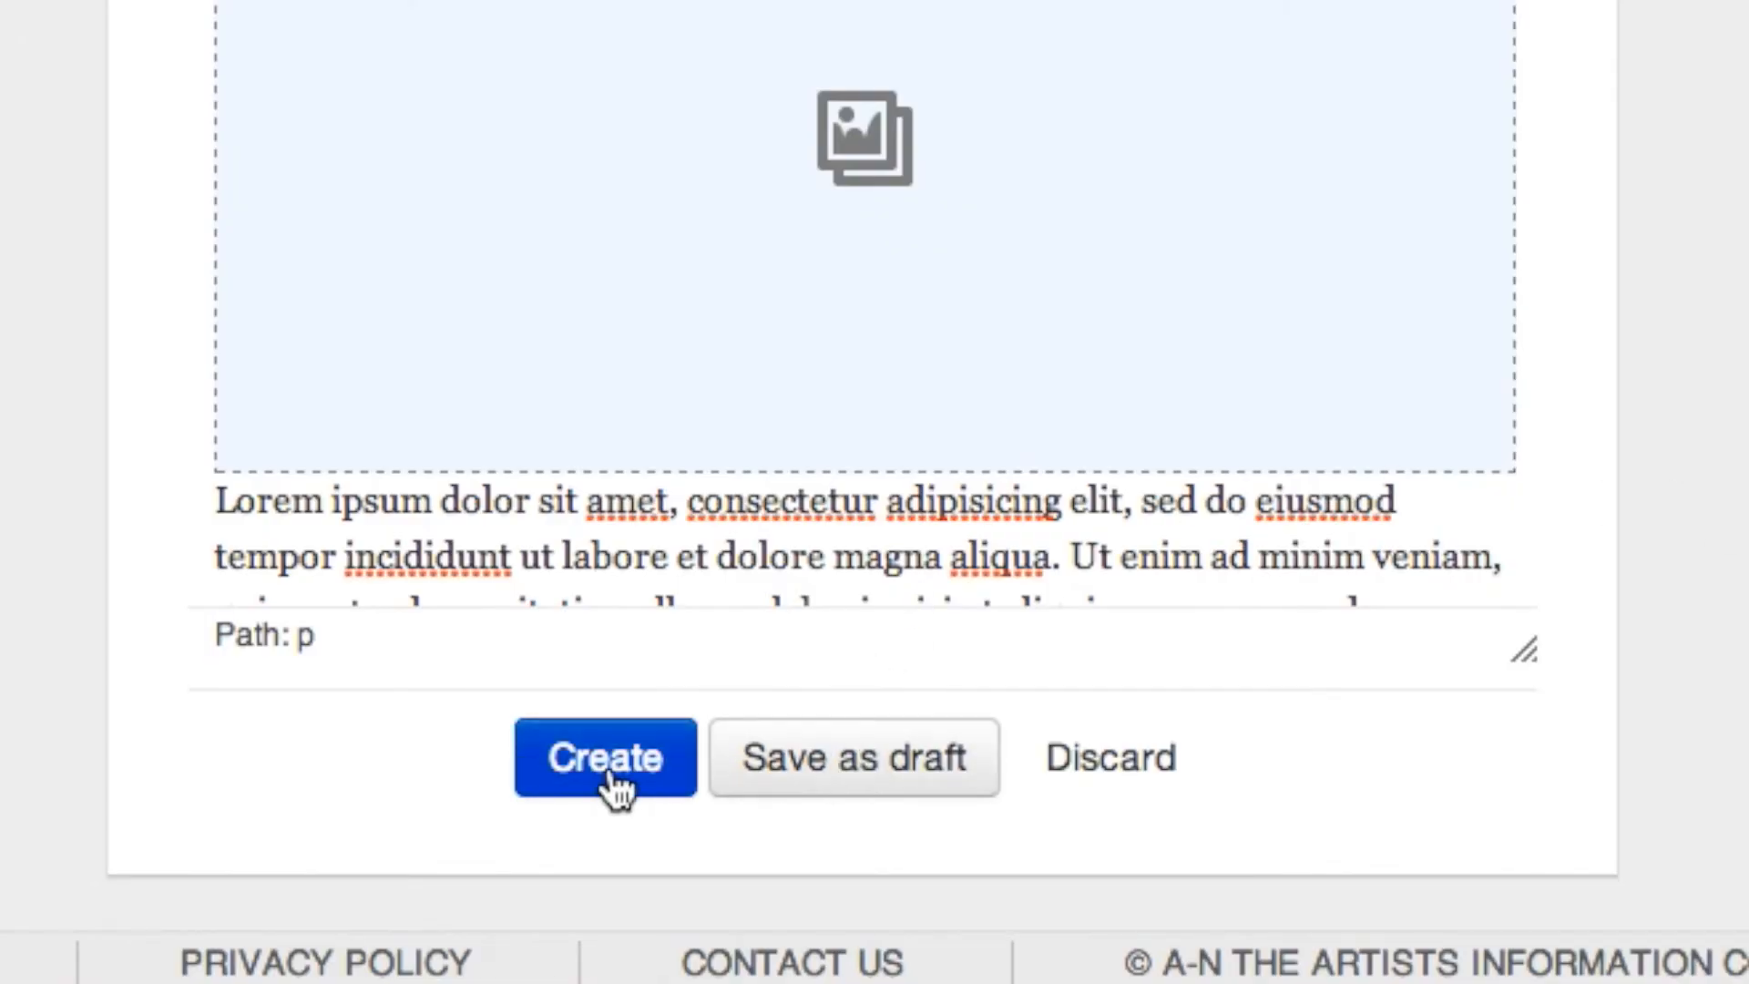
Publish the blog post and open the Twitter sharing option for it.
click(613, 783)
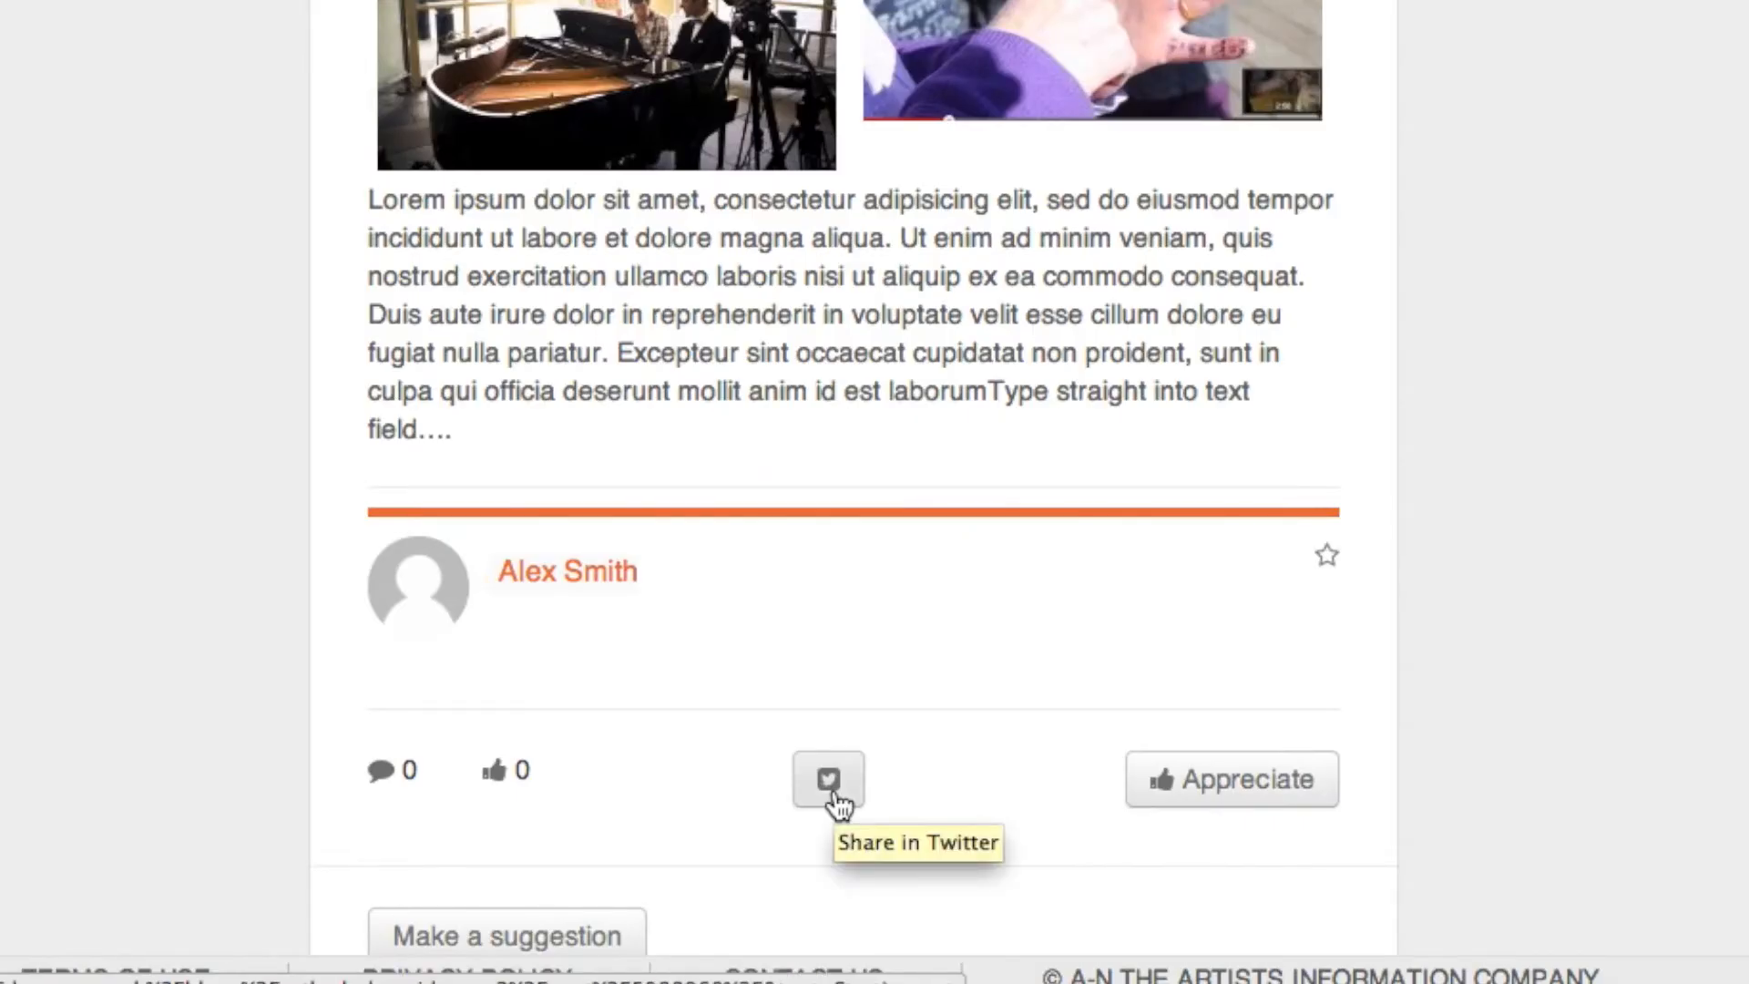
click(834, 791)
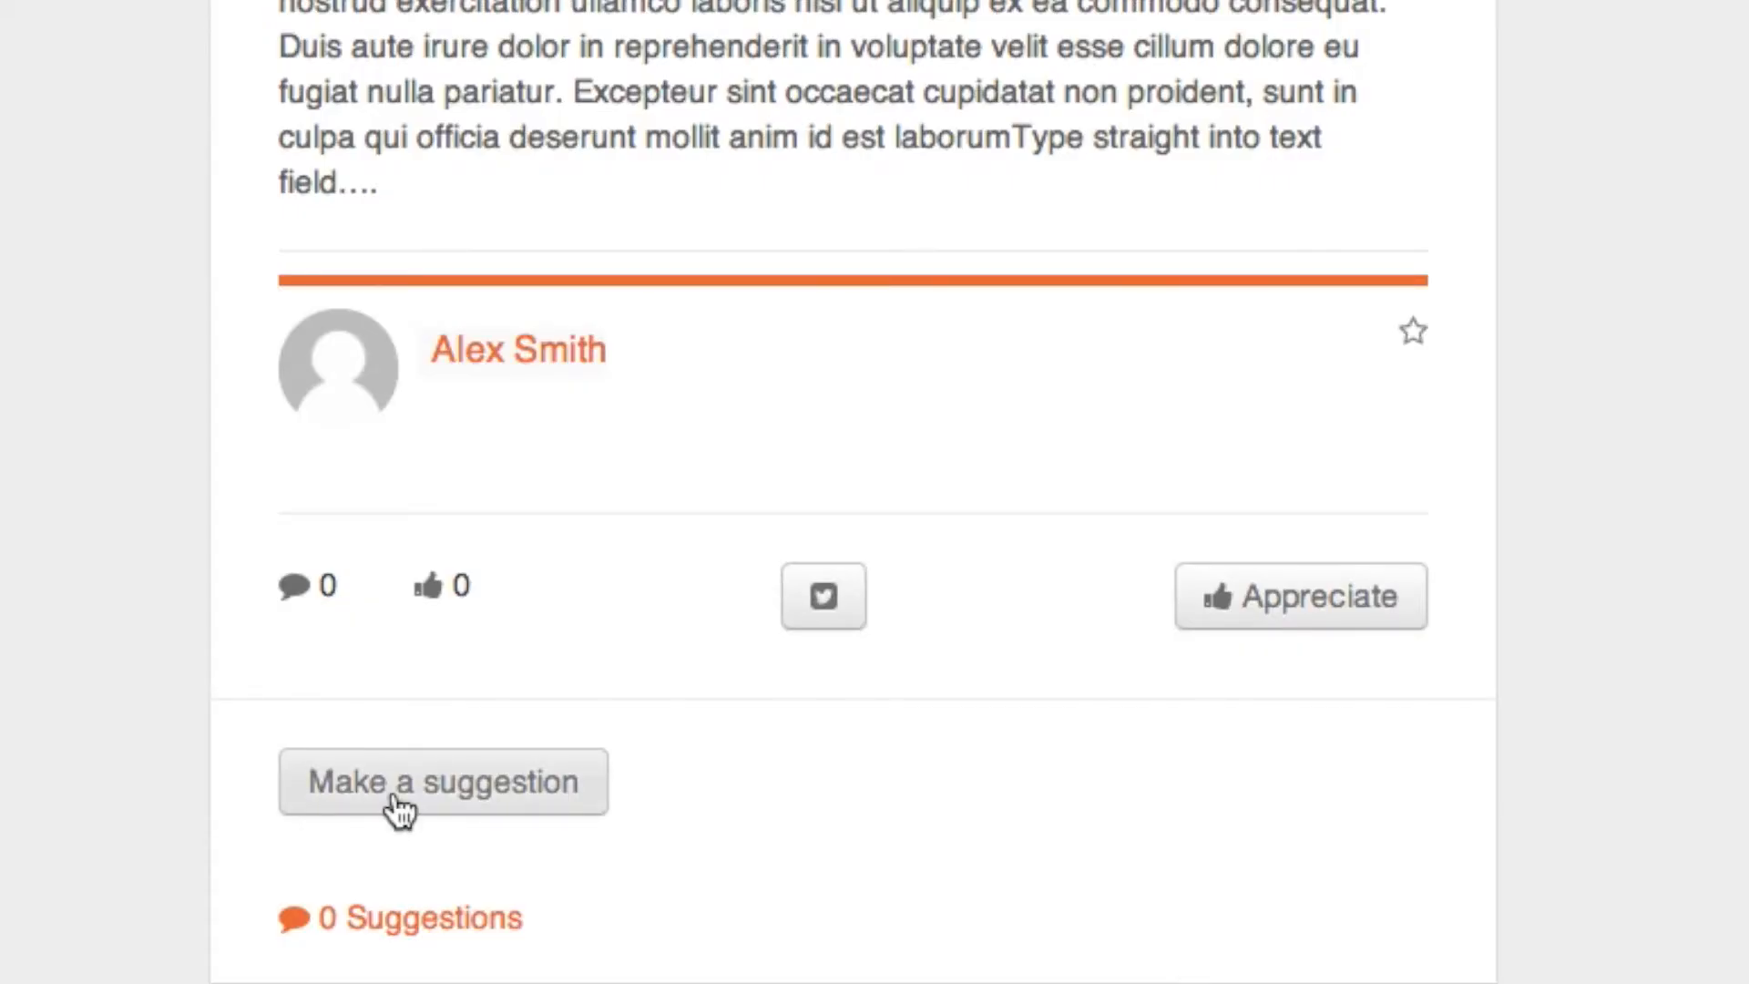
Post a suggestion on the blog post reading "Nice blog" followed by the author's first name and an exclamation mark.
click(398, 807)
text(Nice blog Alex!)
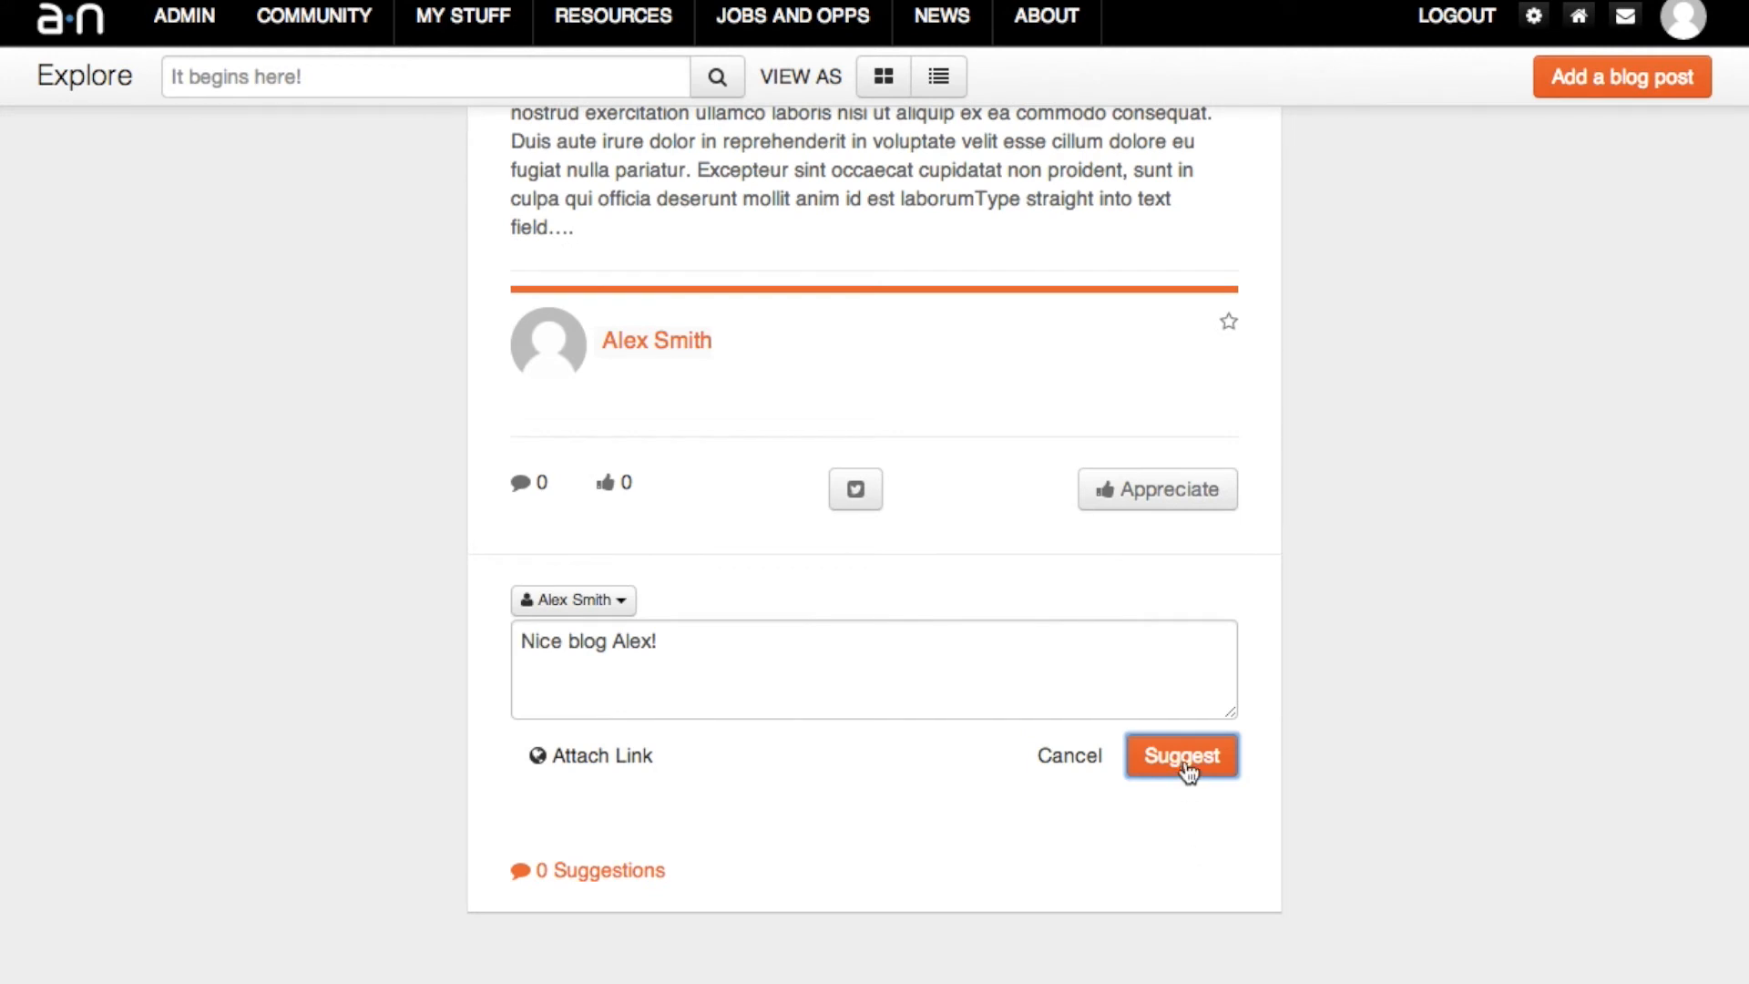
click(1185, 764)
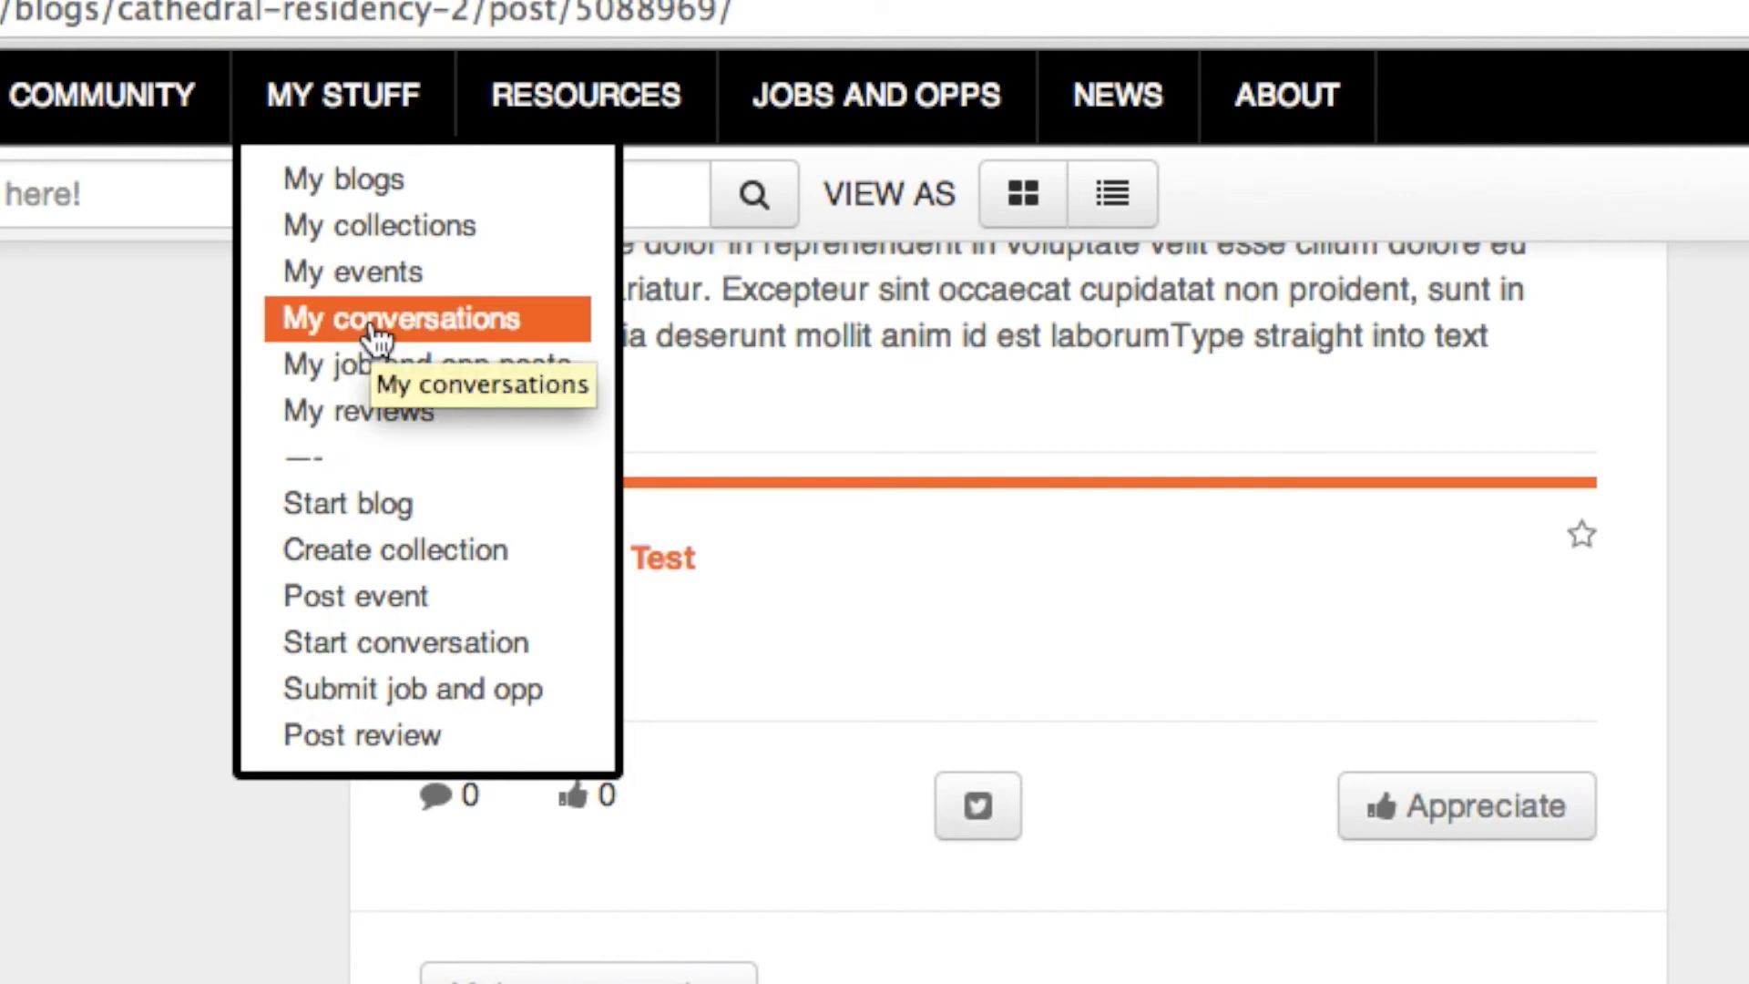
Open the Cathedral Residency blog from the list of own blogs and open it for editing.
click(355, 180)
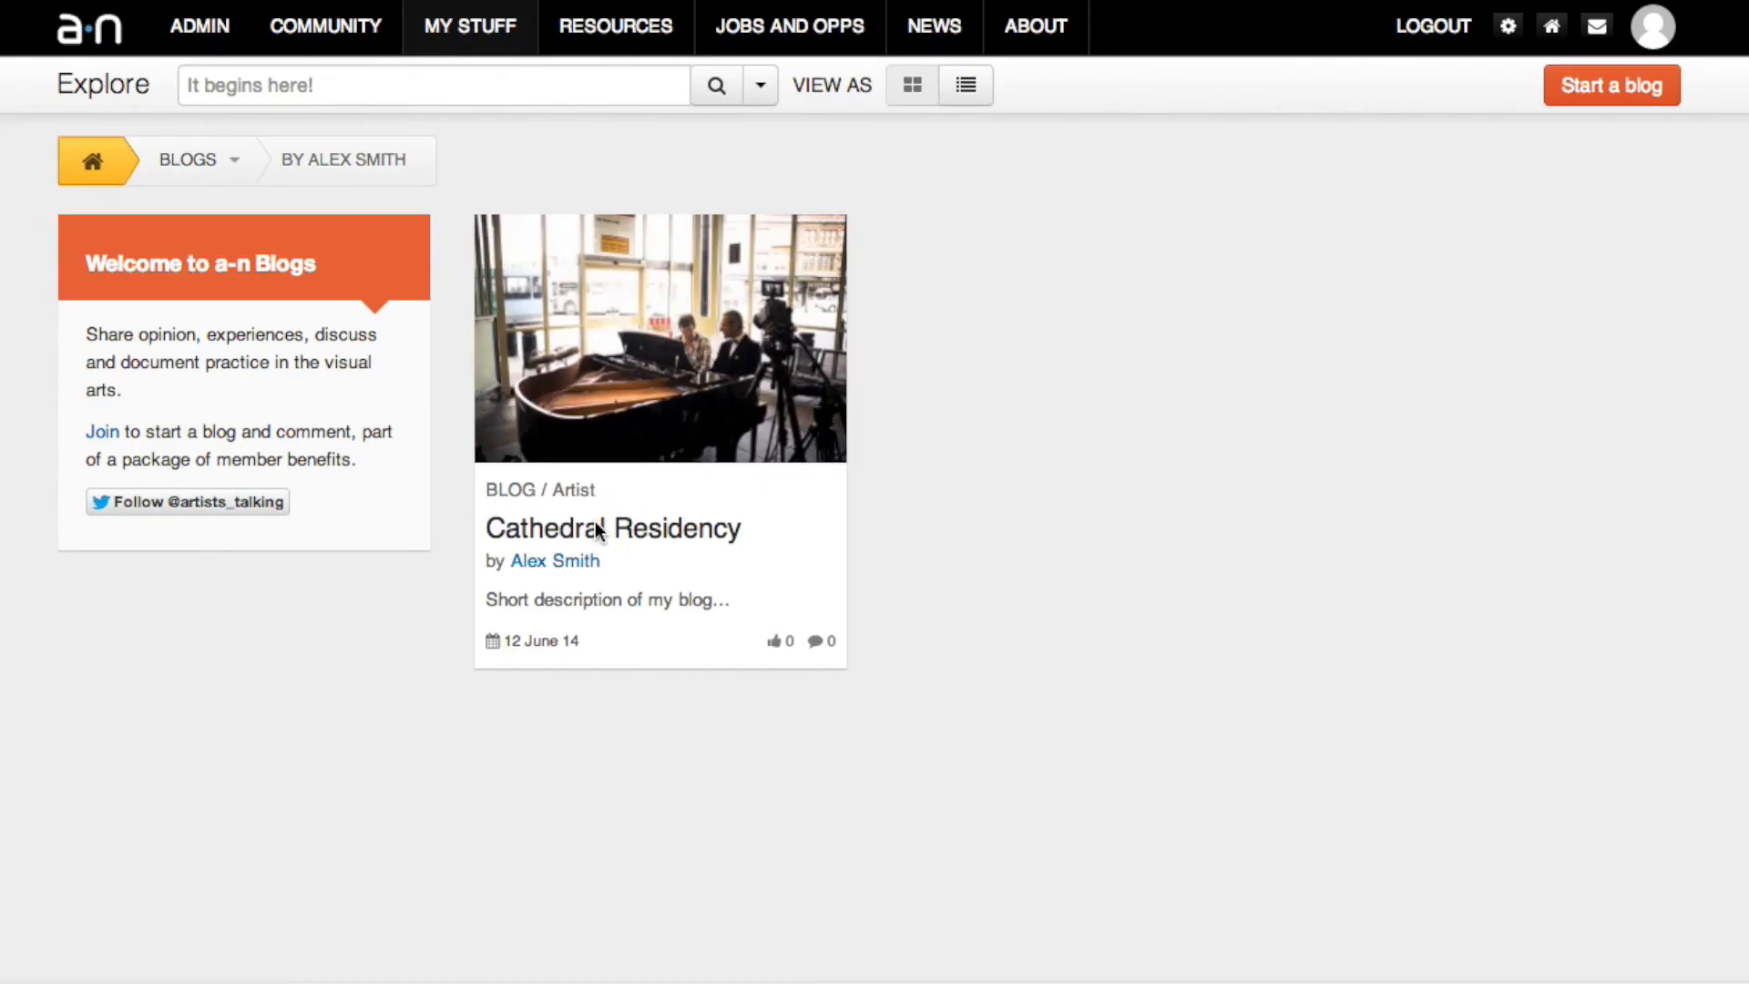
click(658, 533)
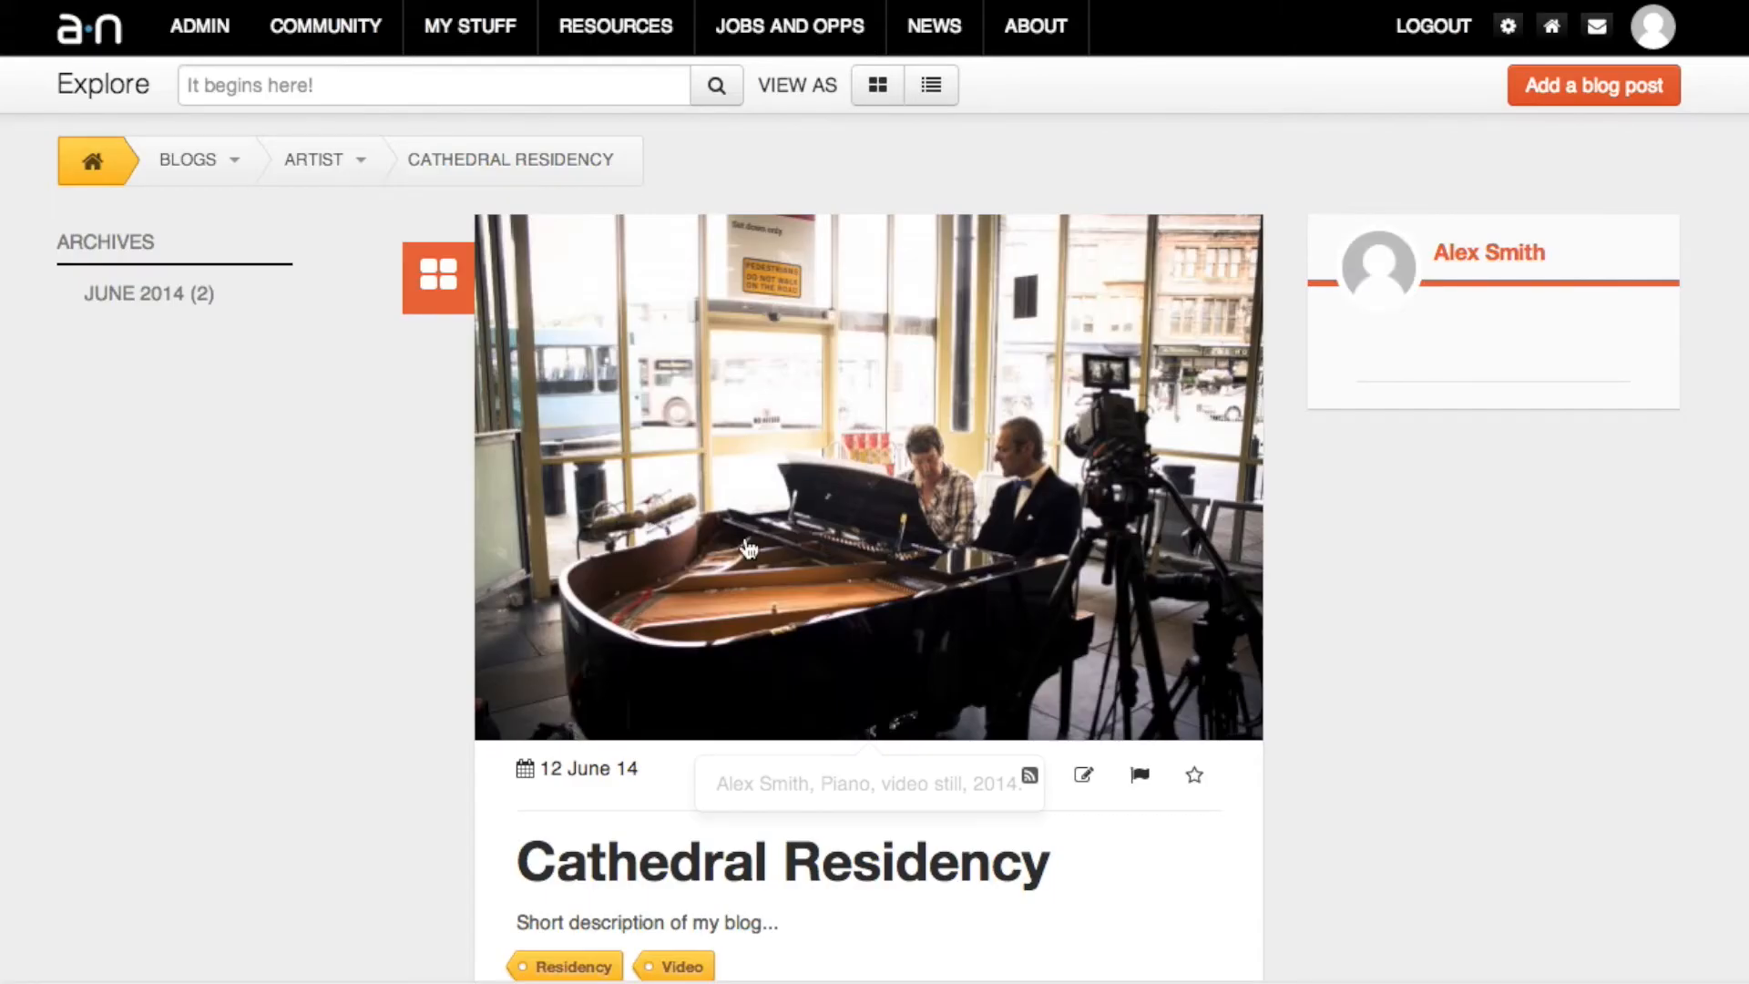
click(1089, 781)
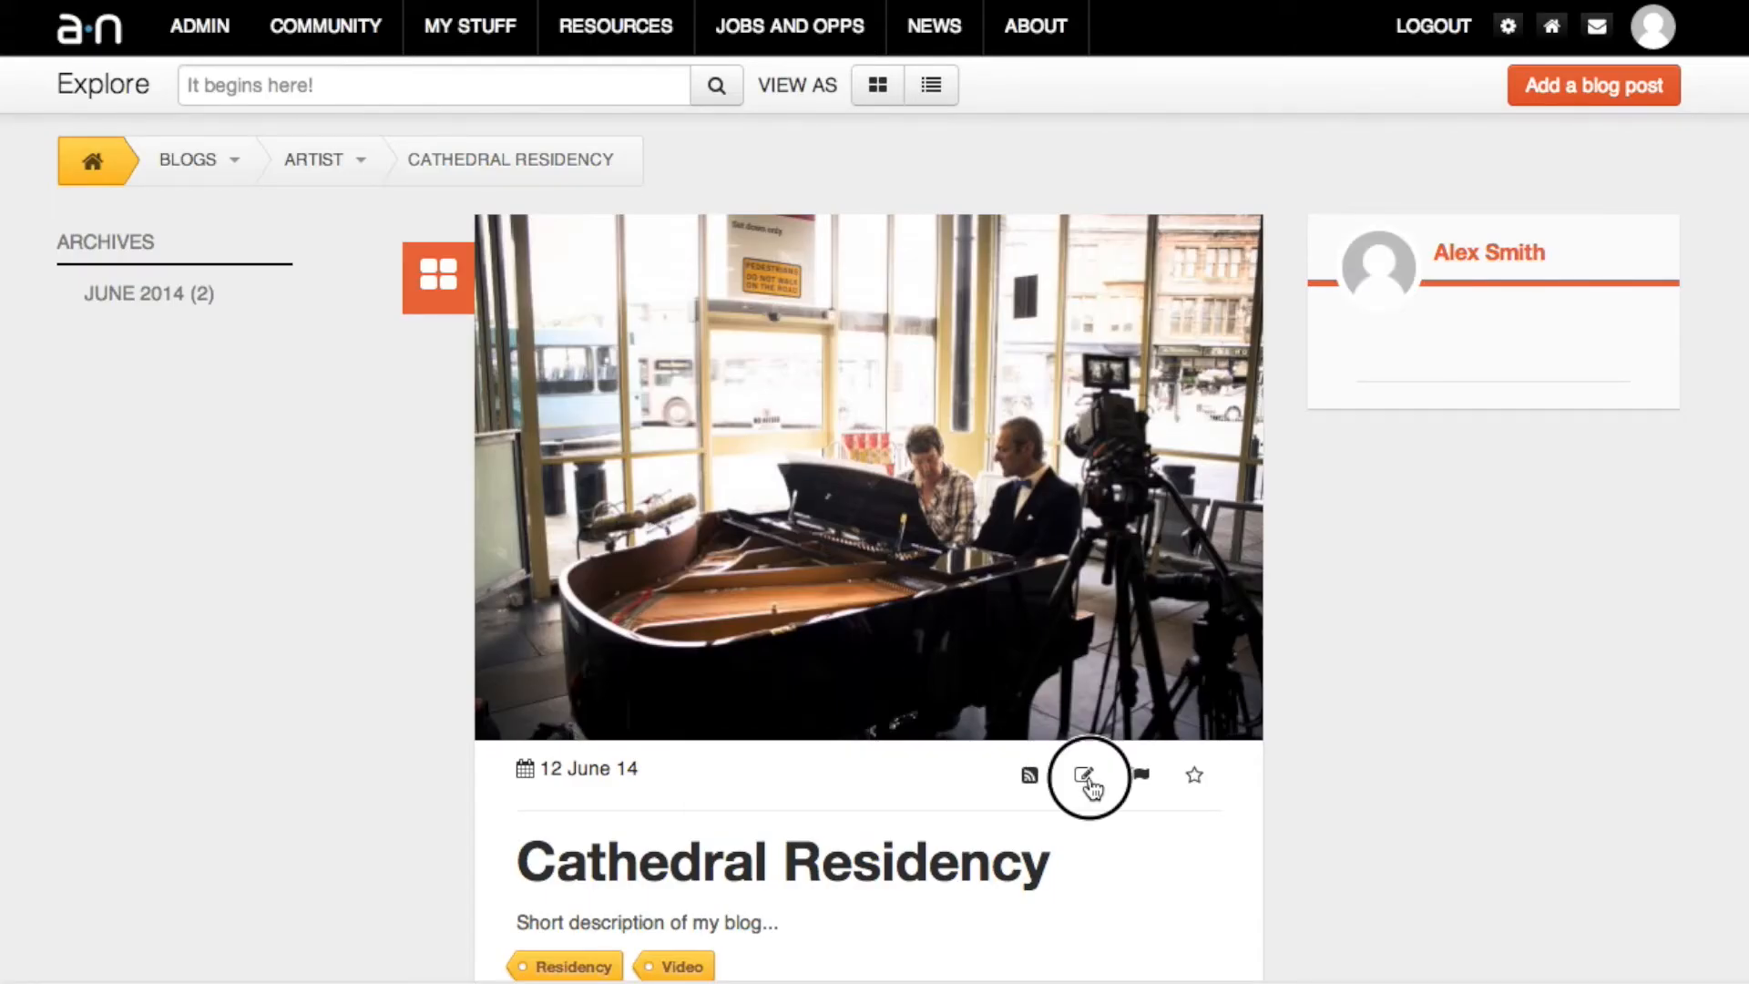